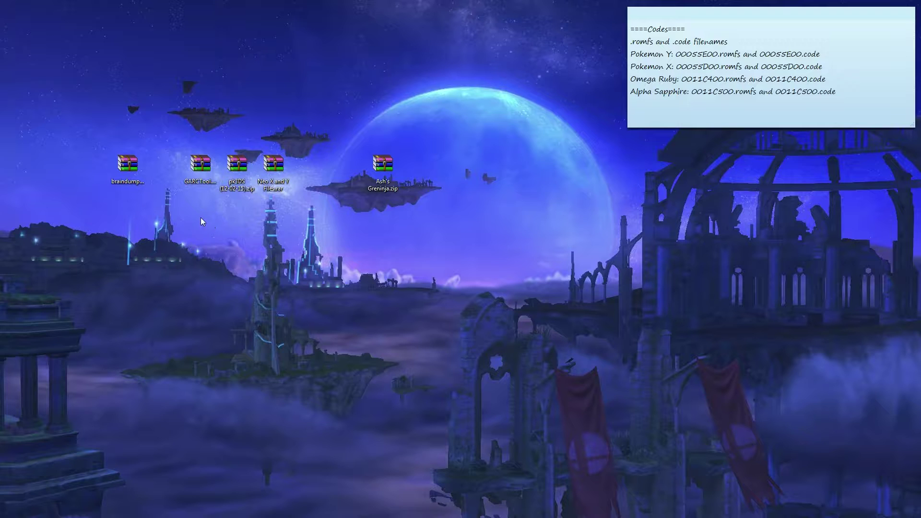
{"action": "right_click", "coordinate": [129, 177]}
{"action": "left_click", "coordinate": [139, 197]}
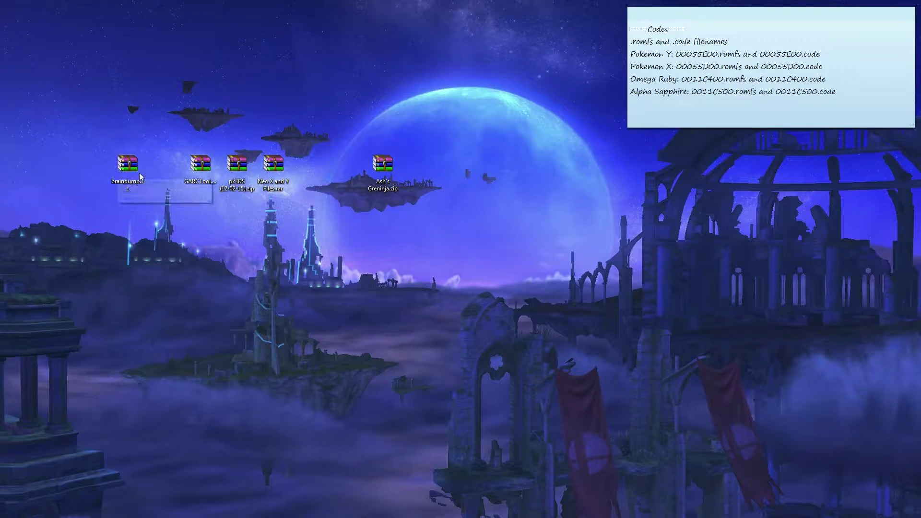
{"action": "left_click", "coordinate": [135, 173]}
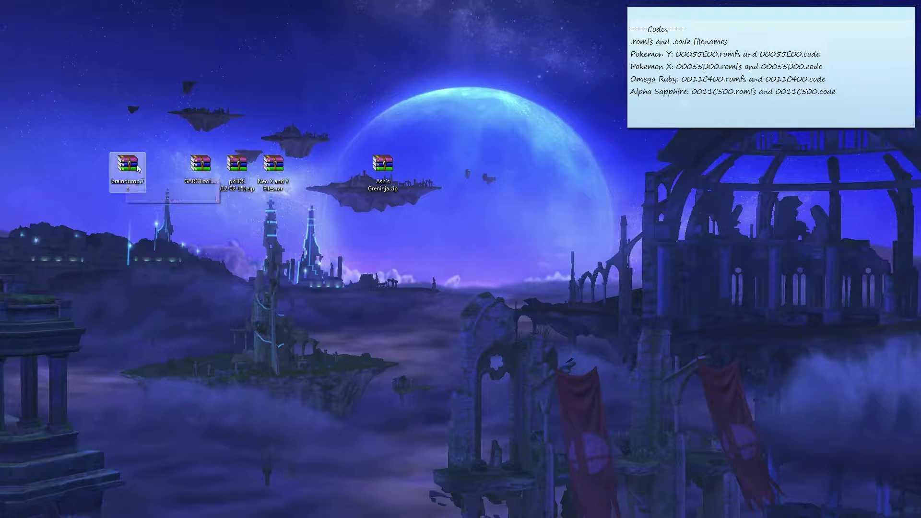
{"action": "mouse_move", "coordinate": [144, 174]}
{"action": "left_mouse_down"}
{"action": "mouse_move", "coordinate": [240, 201]}
{"action": "mouse_move", "coordinate": [146, 168]}
{"action": "left_mouse_up"}
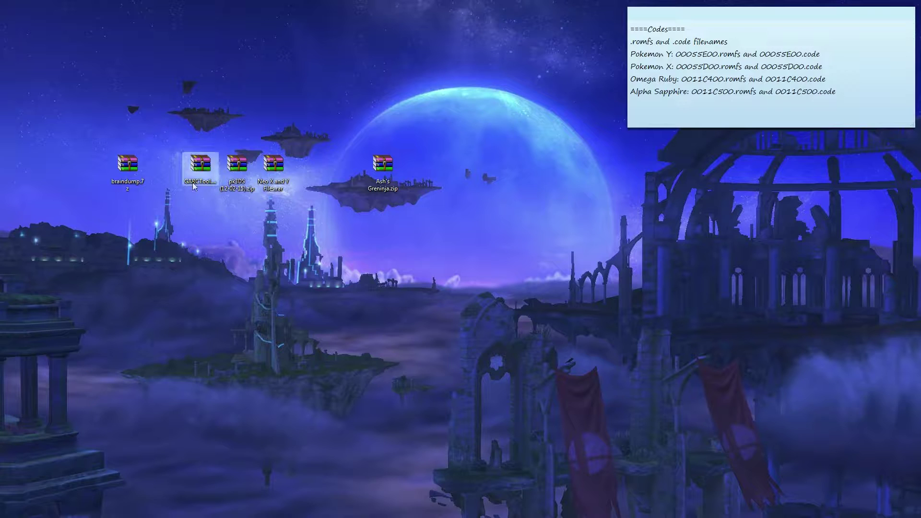
{"action": "left_click_drag", "start_coordinate": [196, 191], "coordinate": [273, 194]}
{"action": "left_click", "coordinate": [255, 182]}
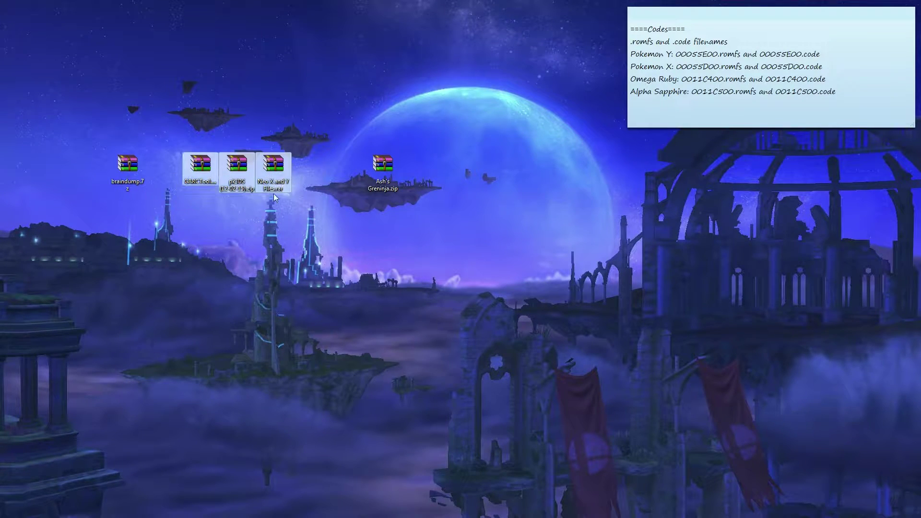
{"action": "left_click", "coordinate": [277, 177]}
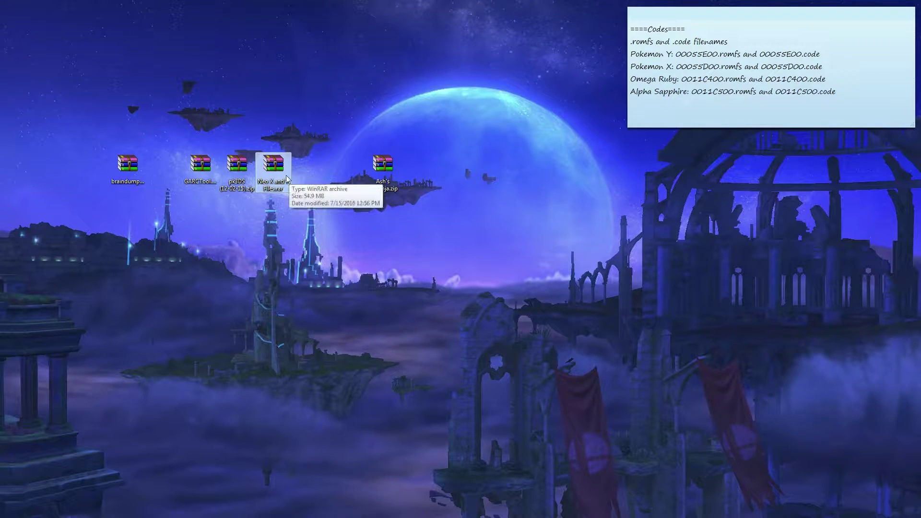
{"action": "left_click", "coordinate": [382, 170]}
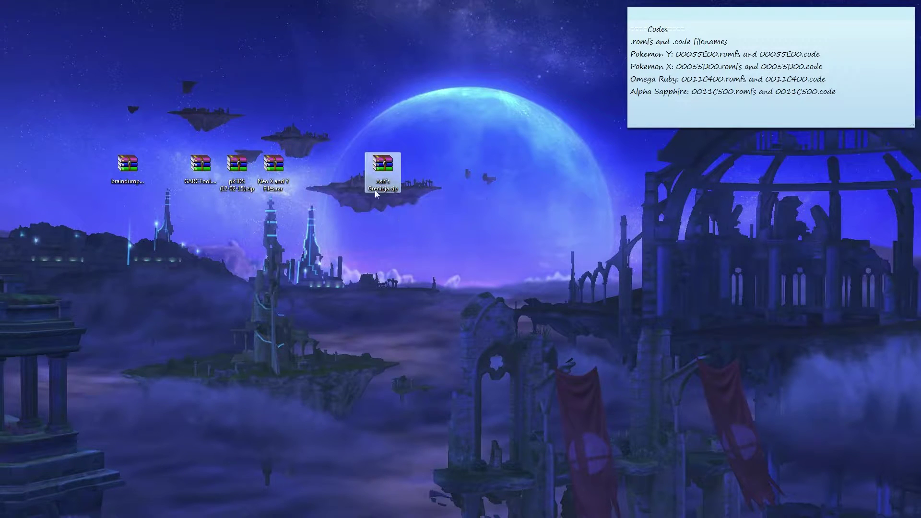
- Extract all five archives on the desktop, each to its own separate folder
{"action": "key", "text": "ctrl+a"}
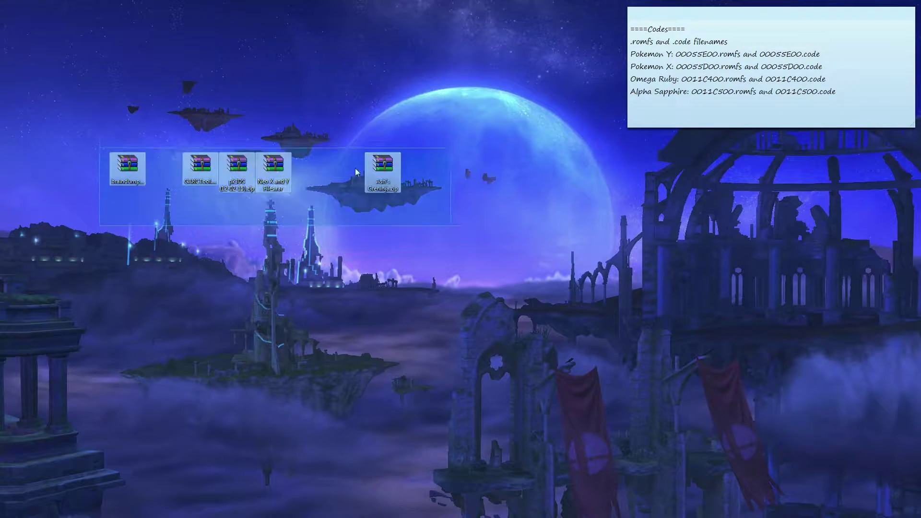
{"action": "right_click", "coordinate": [389, 163]}
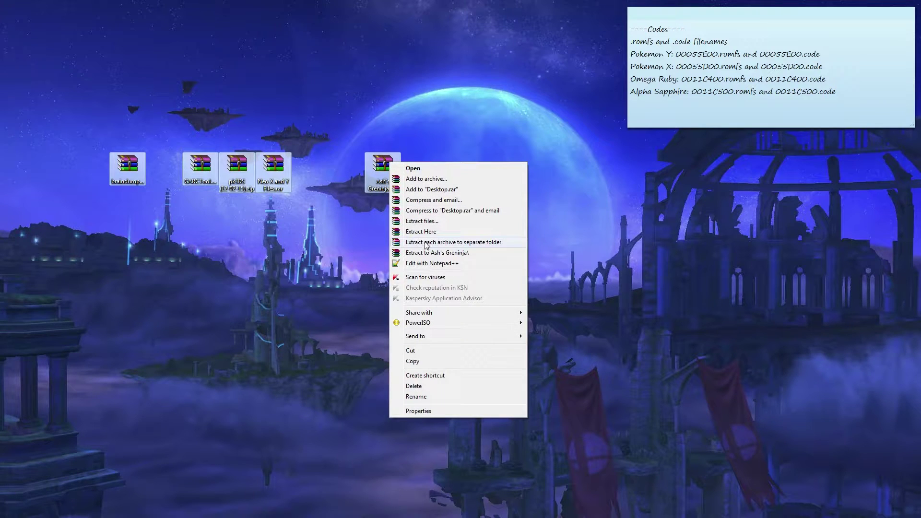
{"action": "left_click", "coordinate": [439, 243]}
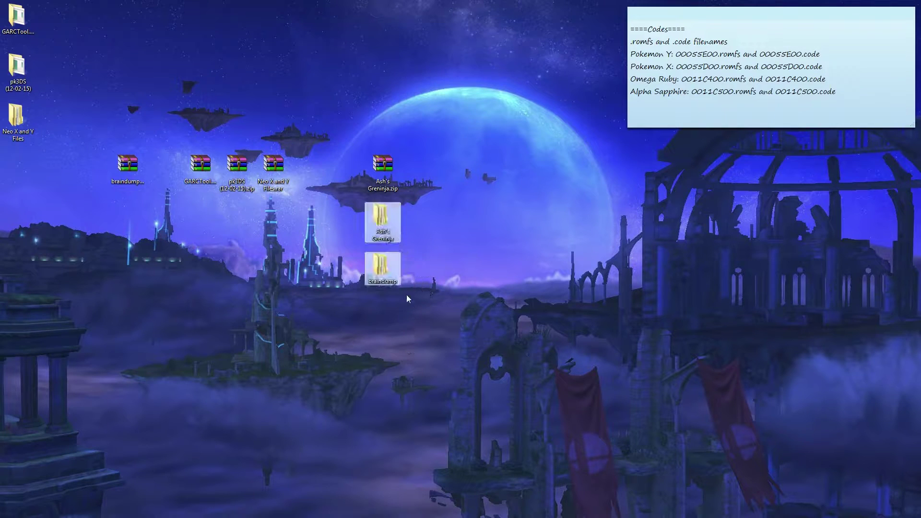
- Arrange the five extracted folders on the desktop in a row, each below its matching archive
{"action": "left_click_drag", "start_coordinate": [381, 268], "coordinate": [125, 268]}
{"action": "left_click_drag", "start_coordinate": [17, 118], "coordinate": [271, 265]}
{"action": "left_click_drag", "start_coordinate": [17, 72], "coordinate": [236, 262]}
{"action": "left_click_drag", "start_coordinate": [17, 17], "coordinate": [188, 271]}
{"action": "left_click_drag", "start_coordinate": [381, 219], "coordinate": [382, 268]}
{"action": "left_click", "coordinate": [77, 243]}
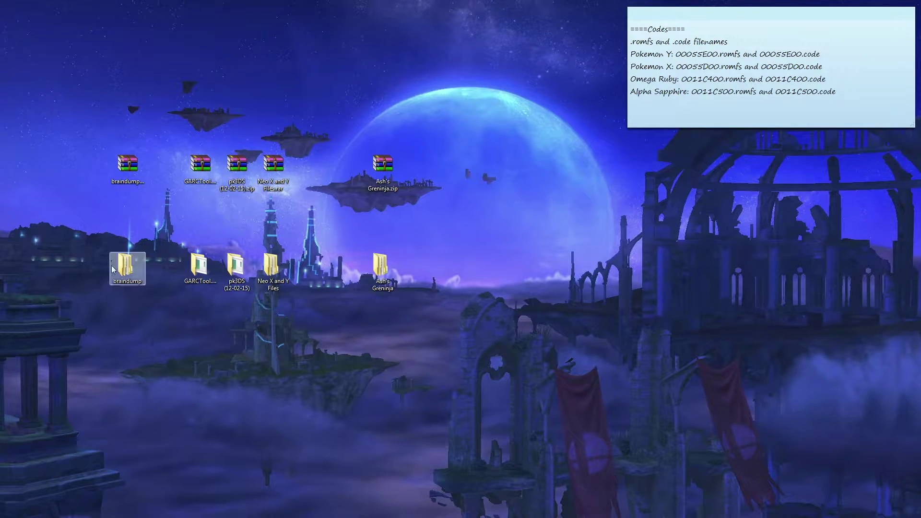
- Examine the files in the inner braindump folder, then close the folder window
{"action": "double_click", "coordinate": [115, 281]}
{"action": "double_click", "coordinate": [197, 121]}
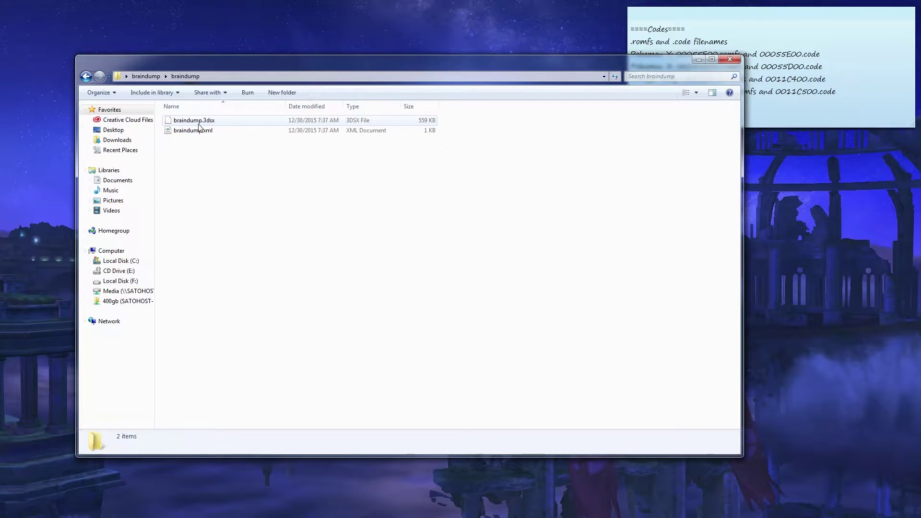
{"action": "key", "text": "BackSpace"}
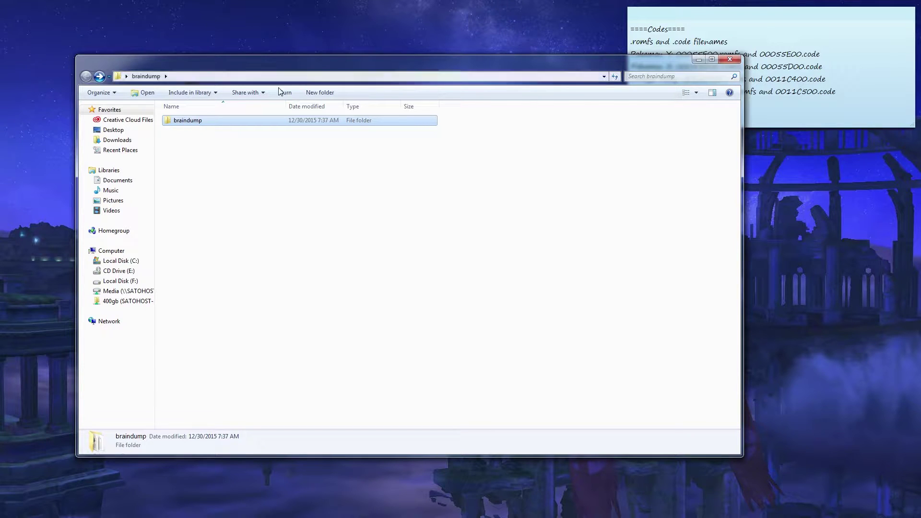
{"action": "key", "text": "alt+F4"}
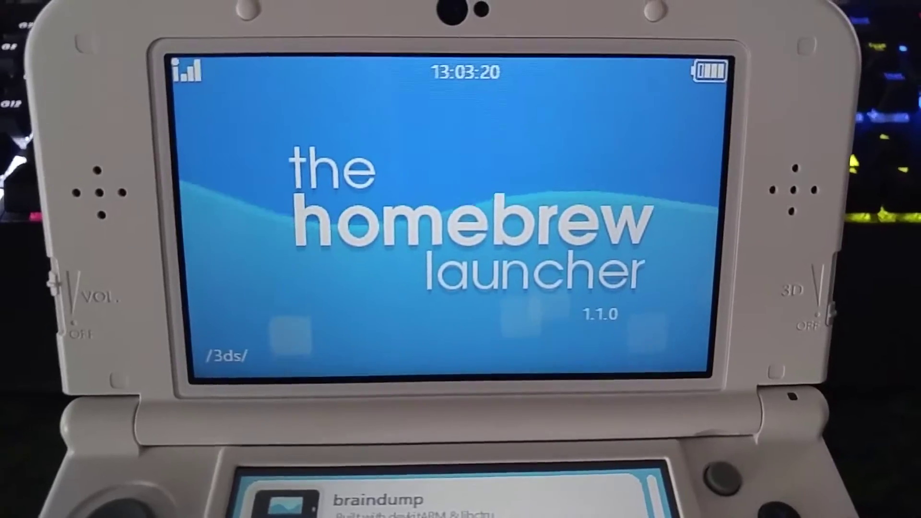
{"action": "key", "text": "Return"}
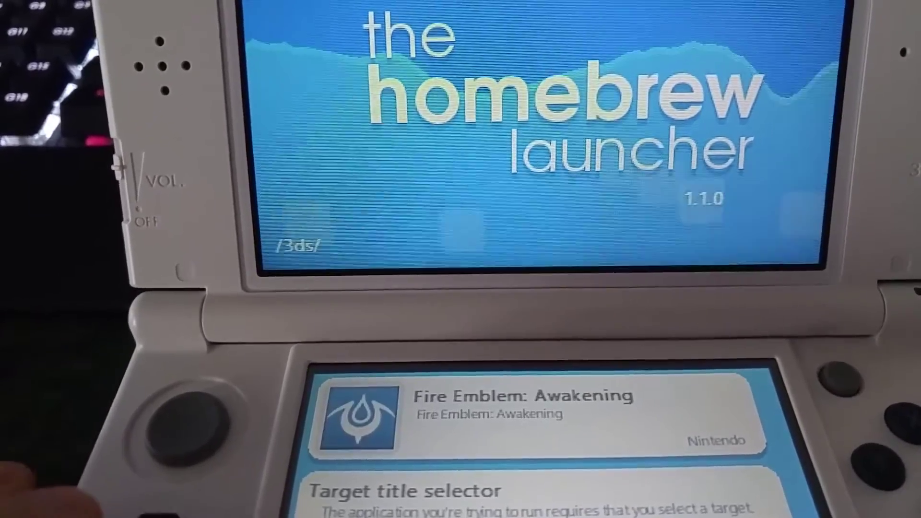
{"action": "key", "text": "Right"}
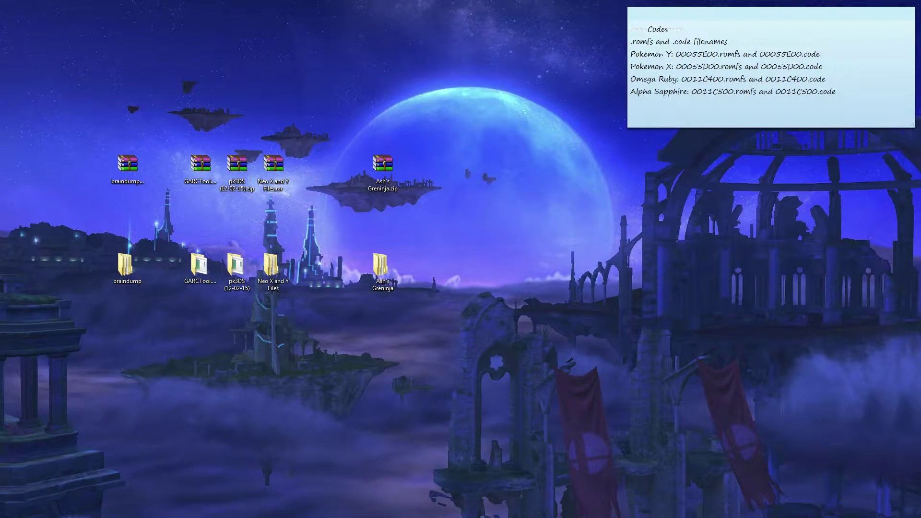
{"action": "key", "text": "super+e"}
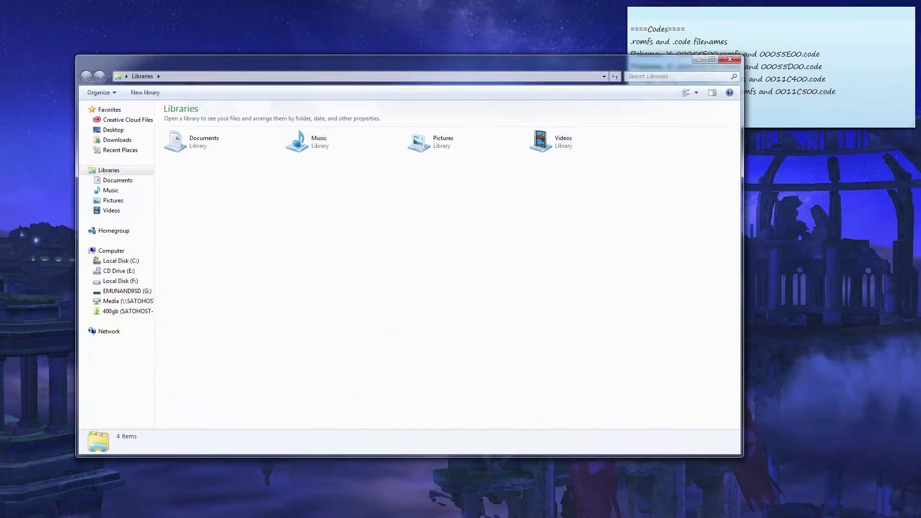
{"action": "left_click", "coordinate": [116, 291]}
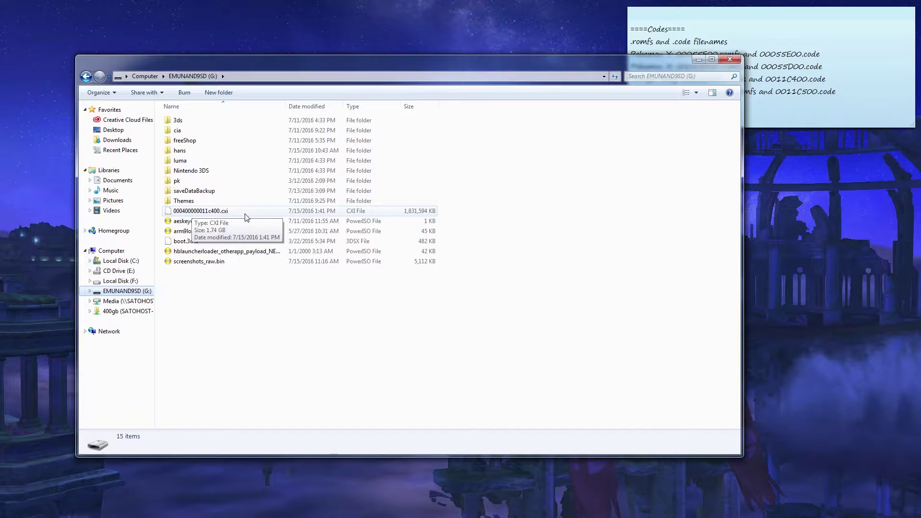
{"action": "left_click", "coordinate": [206, 212]}
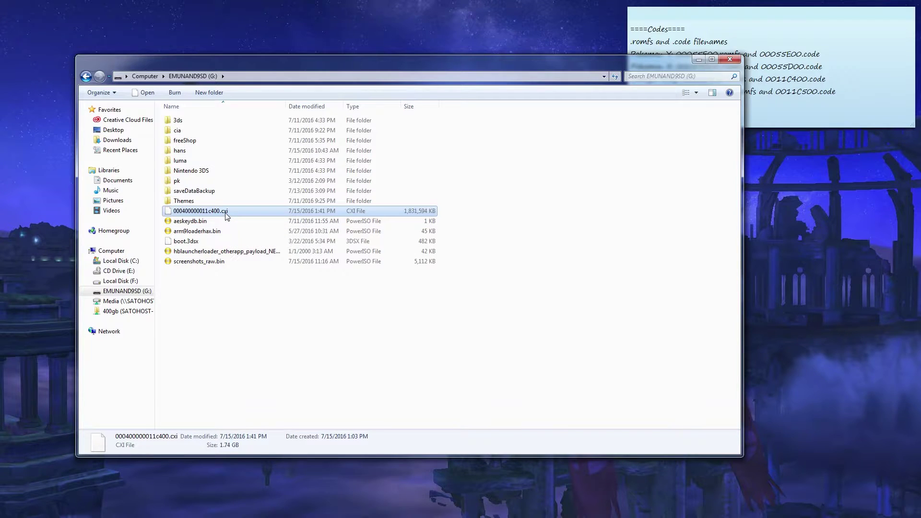
{"action": "left_click_drag", "start_coordinate": [257, 70], "coordinate": [564, 71]}
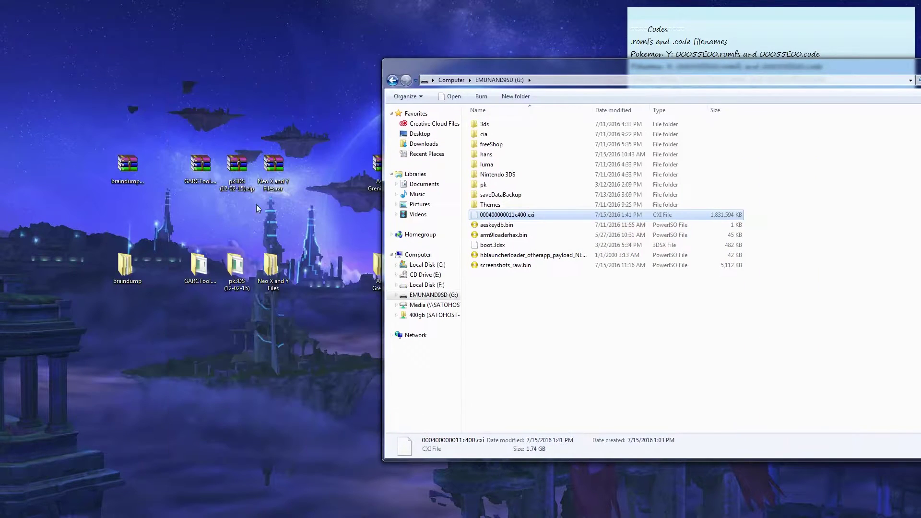
- Create a desktop folder named "Pokemon Omega Ruby"
{"action": "right_click", "coordinate": [159, 345]}
{"action": "mouse_move", "coordinate": [209, 436]}
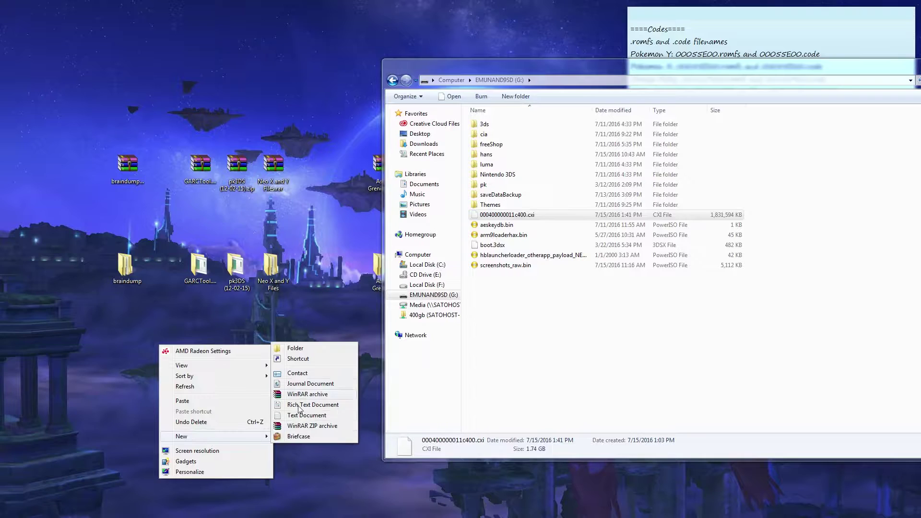
{"action": "left_click", "coordinate": [300, 350]}
{"action": "type", "text": "Pokem"}
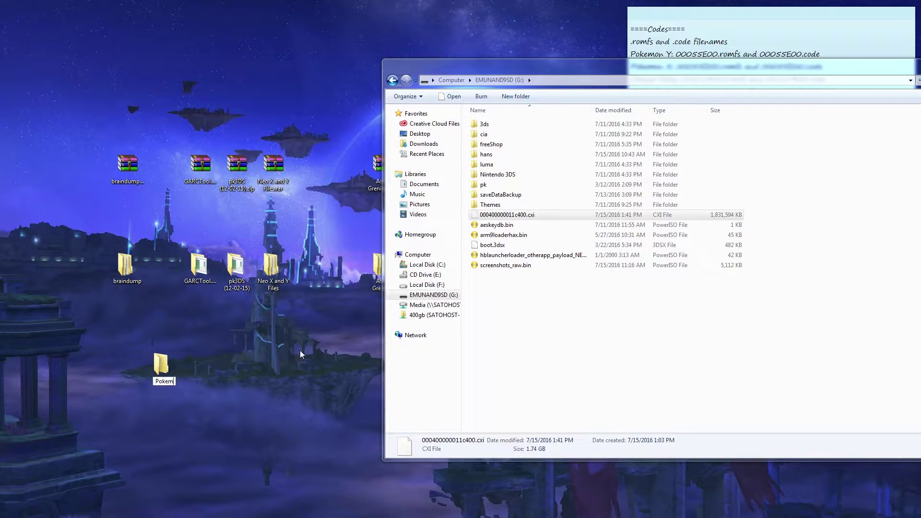
{"action": "type", "text": "on Omega Ruby"}
{"action": "key", "text": "Return"}
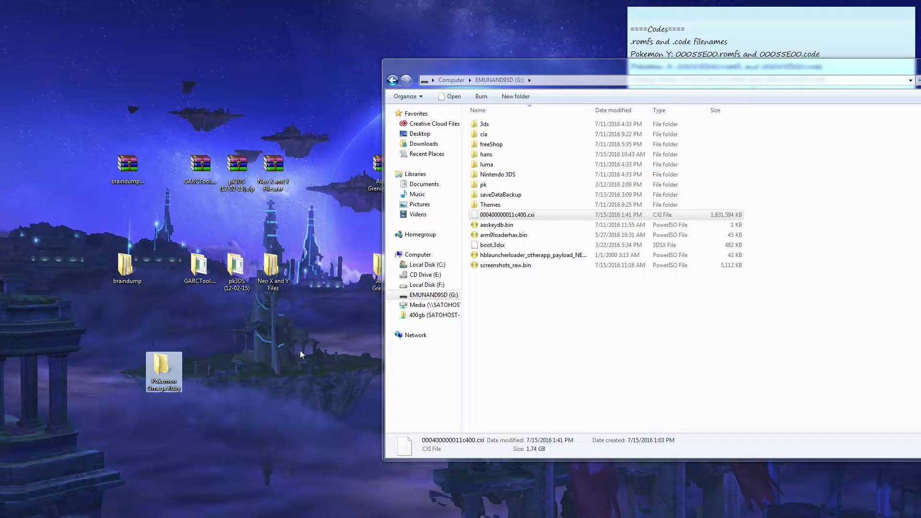
- Move the cut .cxi file into the Pokemon Omega Ruby folder, and close the SD card window
{"action": "double_click", "coordinate": [168, 365]}
{"action": "key", "text": "ctrl+v"}
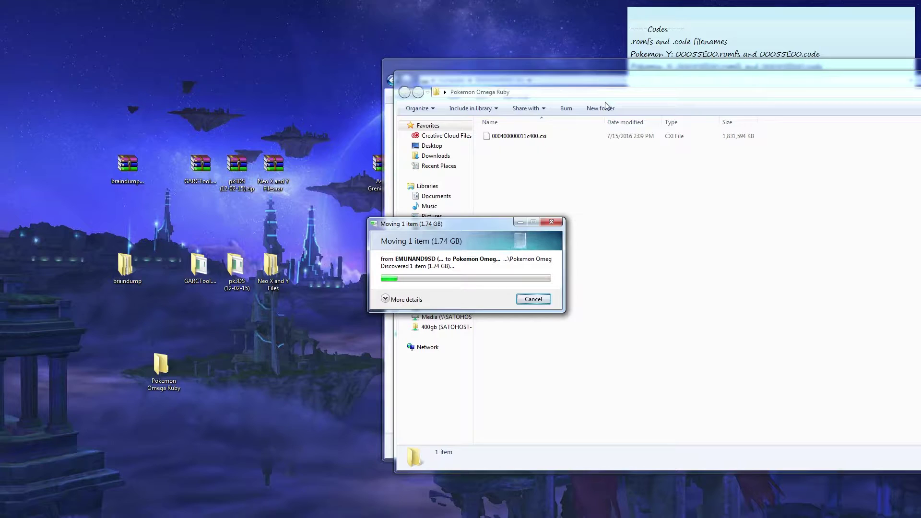
{"action": "left_click_drag", "start_coordinate": [604, 80], "coordinate": [232, 331]}
{"action": "left_click", "coordinate": [631, 280]}
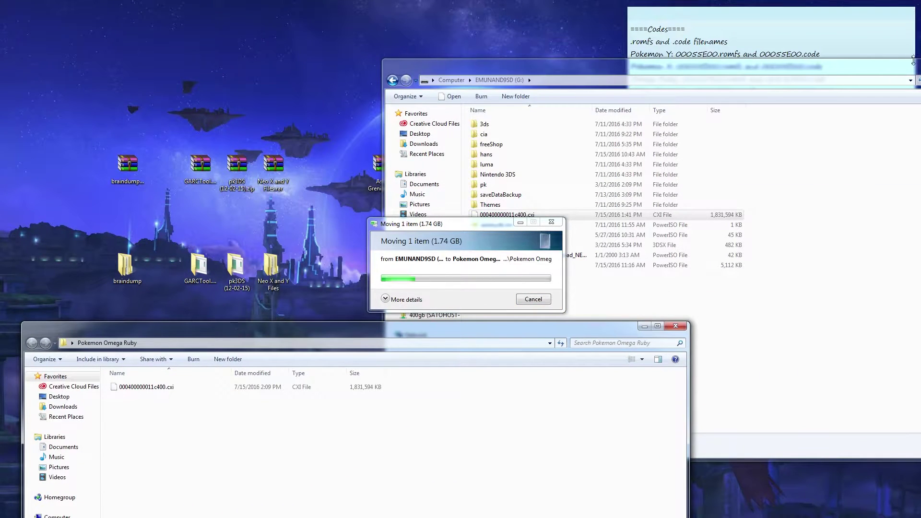
{"action": "key", "text": "alt+F4"}
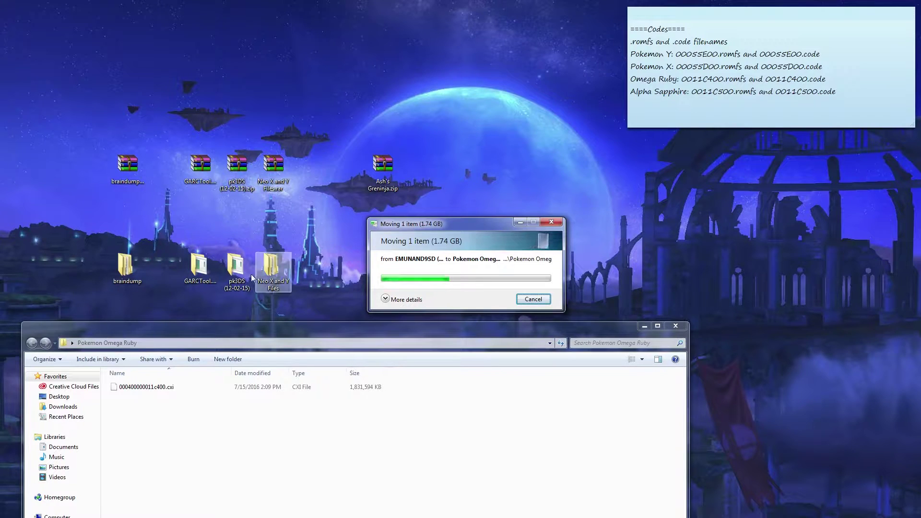
{"action": "left_click_drag", "start_coordinate": [432, 223], "coordinate": [567, 213]}
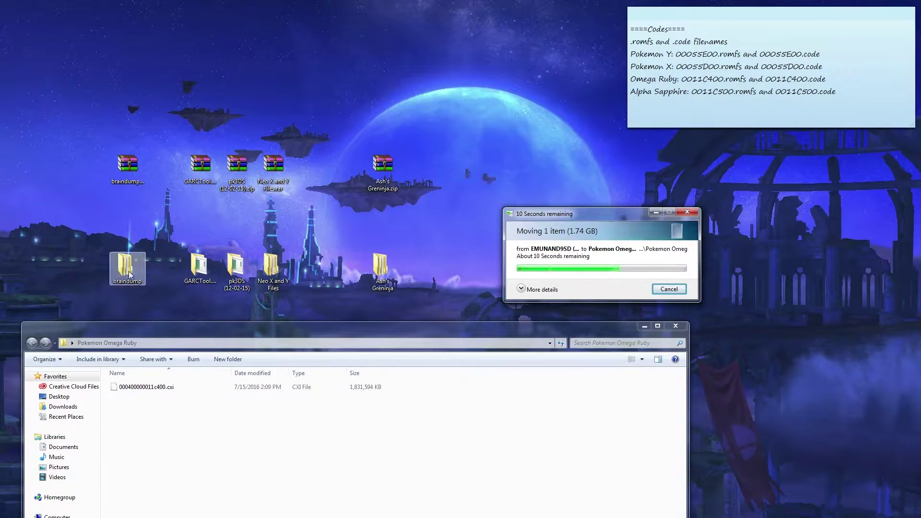
- Move the braindump archive and its extracted folder together to the upper-left corner of the desktop
{"action": "mouse_move", "coordinate": [131, 268]}
{"action": "left_mouse_down"}
{"action": "mouse_move", "coordinate": [85, 99]}
{"action": "mouse_move", "coordinate": [139, 262]}
{"action": "mouse_move", "coordinate": [131, 266]}
{"action": "left_mouse_up"}
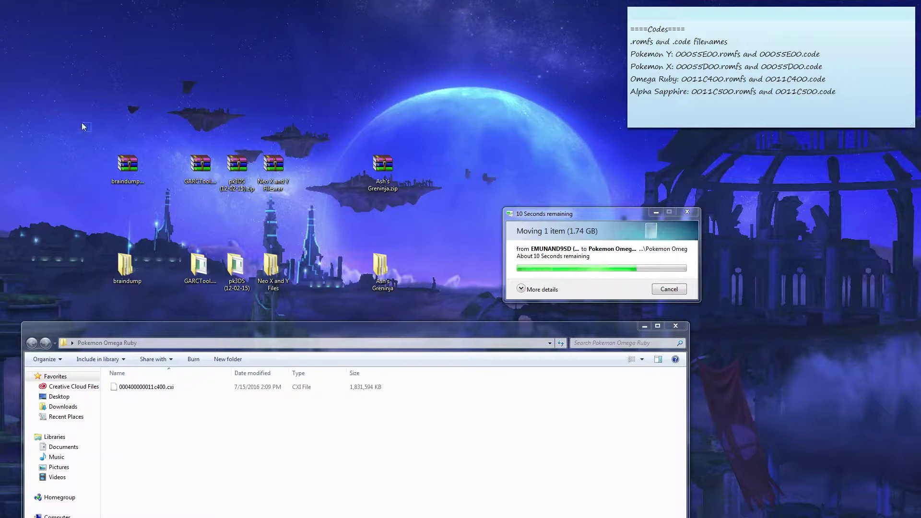
{"action": "left_click", "coordinate": [127, 165], "text": "ctrl"}
{"action": "left_click_drag", "start_coordinate": [128, 165], "coordinate": [24, 28]}
{"action": "left_click", "coordinate": [100, 142]}
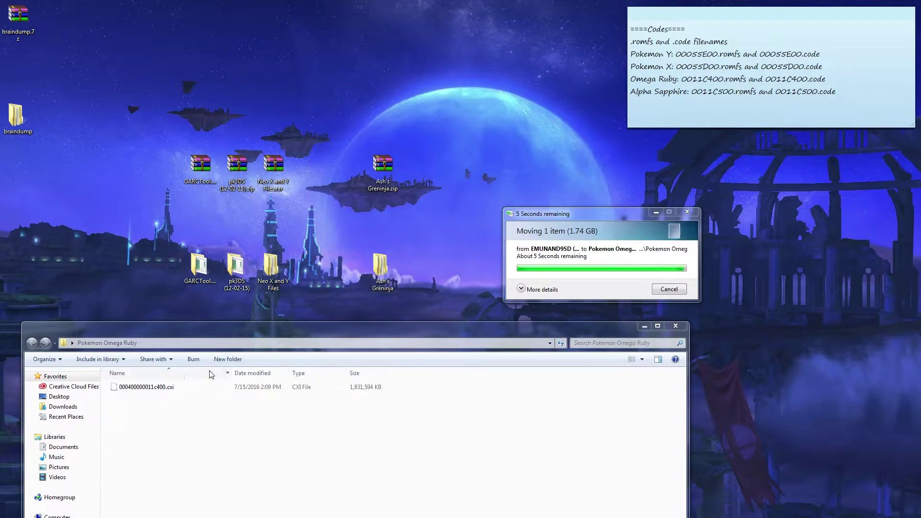
- Open the Pack Hack folder inside the nested Neo X and Y Files folders
{"action": "double_click", "coordinate": [271, 266]}
{"action": "left_click", "coordinate": [146, 71]}
{"action": "double_click", "coordinate": [146, 70]}
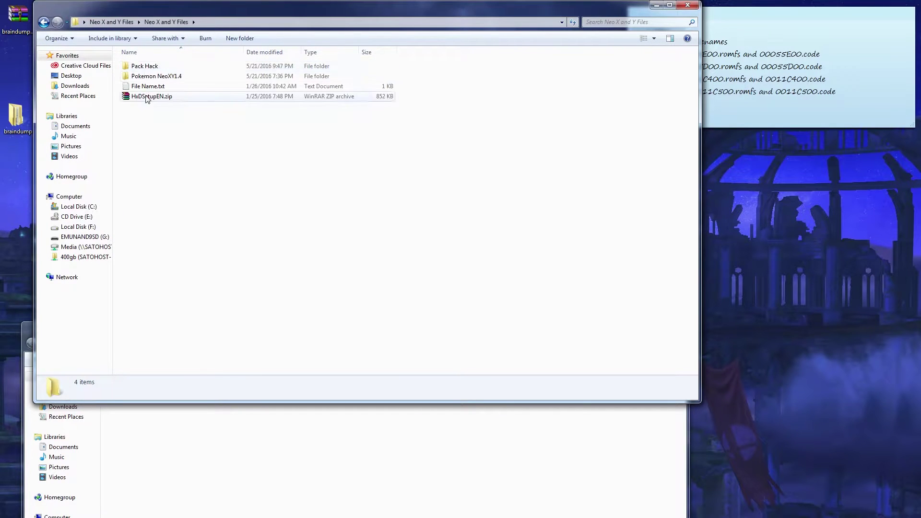
{"action": "double_click", "coordinate": [148, 66]}
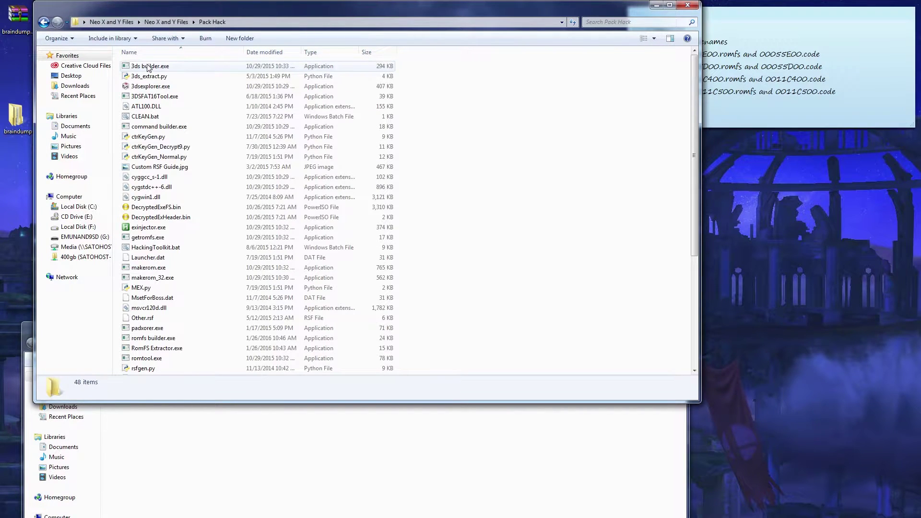
- Launch 3dsexplorer.exe, continue past its exception dialog, and minimise the Pack Hack folder window
{"action": "left_click", "coordinate": [145, 88]}
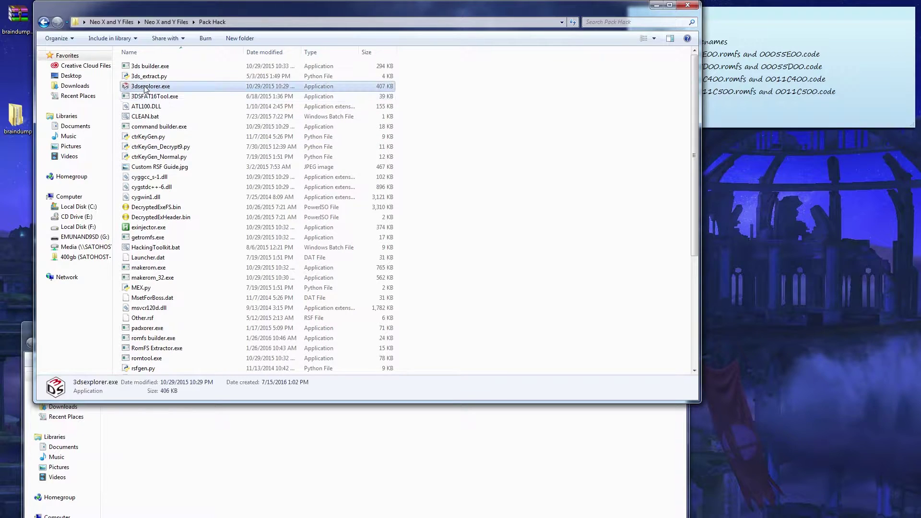
{"action": "double_click", "coordinate": [145, 88]}
{"action": "left_click", "coordinate": [483, 273]}
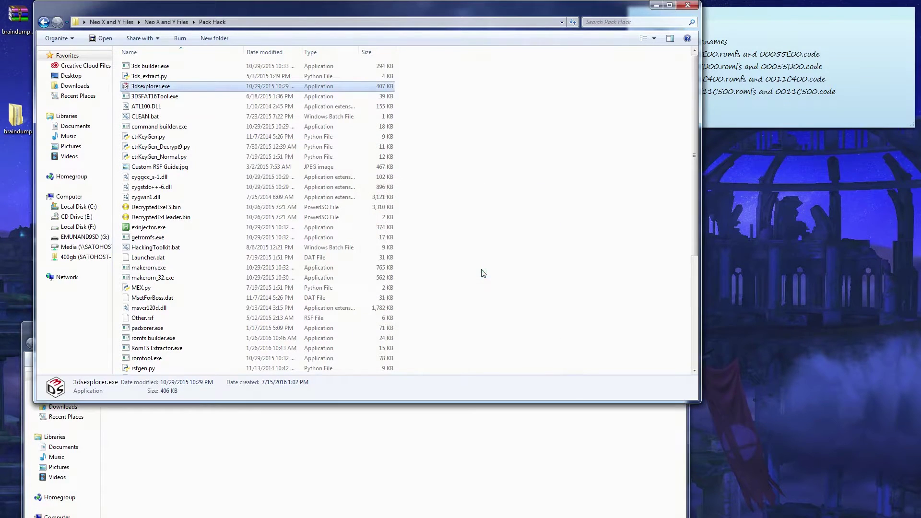
{"action": "left_click_drag", "start_coordinate": [406, 230], "coordinate": [337, 191]}
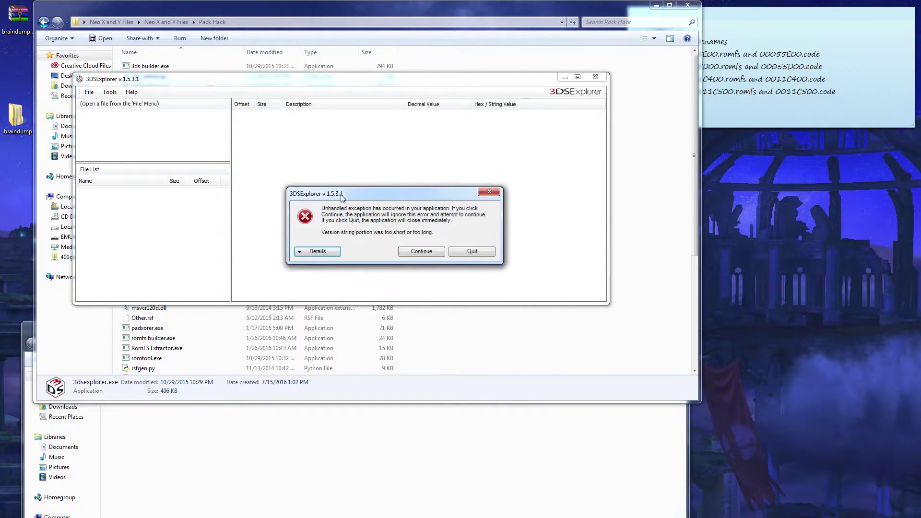
{"action": "left_click", "coordinate": [420, 253]}
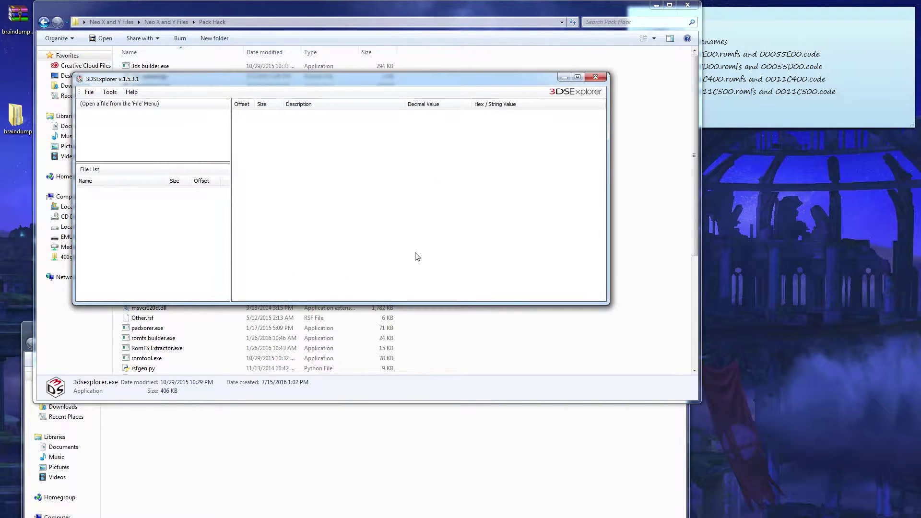
{"action": "left_click", "coordinate": [657, 8]}
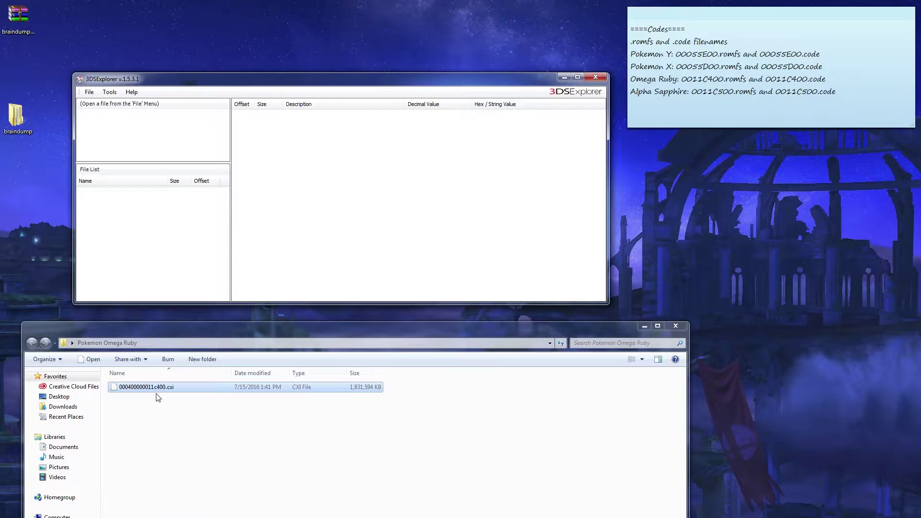
{"action": "left_click_drag", "start_coordinate": [155, 393], "coordinate": [150, 149]}
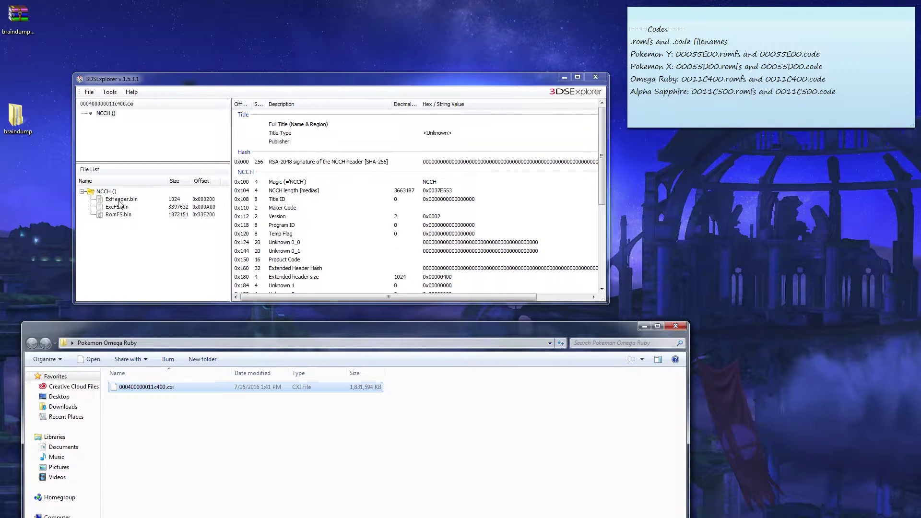
{"action": "left_click", "coordinate": [118, 209]}
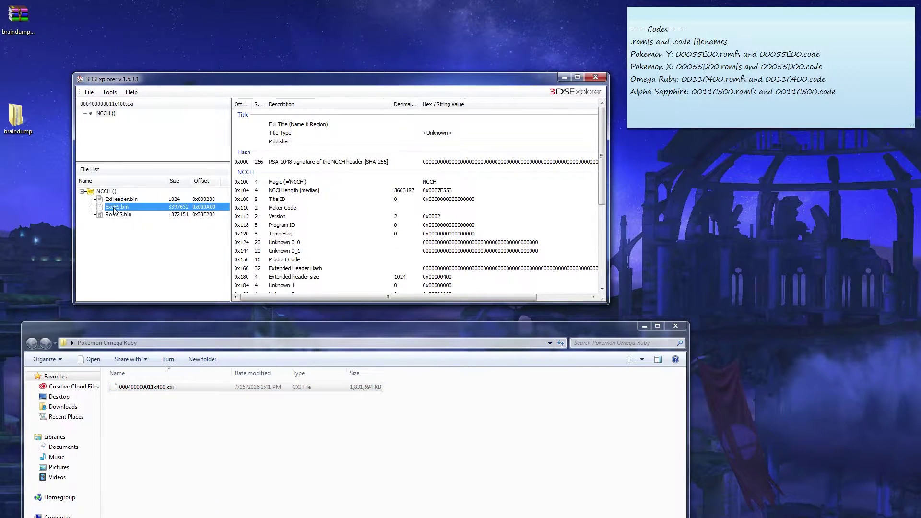
{"action": "right_click", "coordinate": [122, 209]}
{"action": "left_click", "coordinate": [129, 218]}
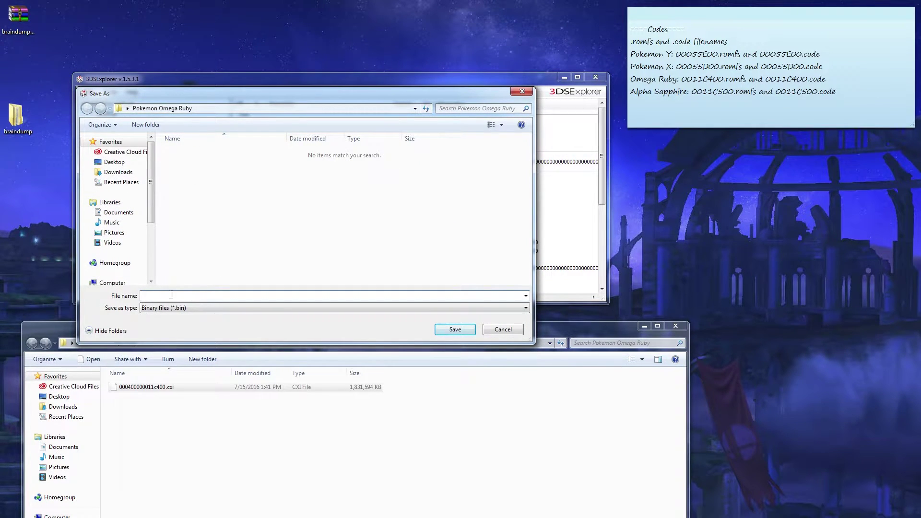
{"action": "left_click", "coordinate": [453, 329]}
{"action": "left_click", "coordinate": [212, 144]}
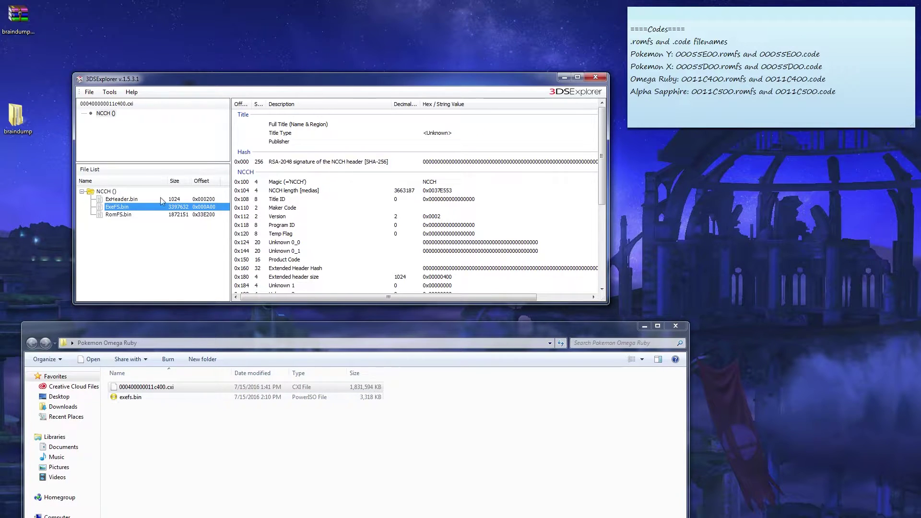
- Separate the two windows and save RomFS.bin as romfs in the Pokemon Omega Ruby folder, leaving the key empty
{"action": "left_click_drag", "start_coordinate": [213, 82], "coordinate": [238, 39]}
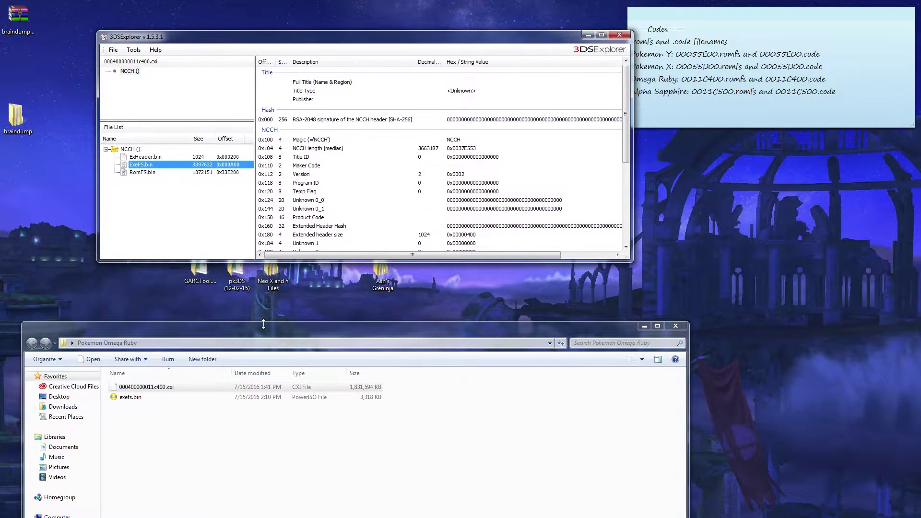
{"action": "left_click_drag", "start_coordinate": [249, 331], "coordinate": [279, 292]}
{"action": "left_click", "coordinate": [144, 173]}
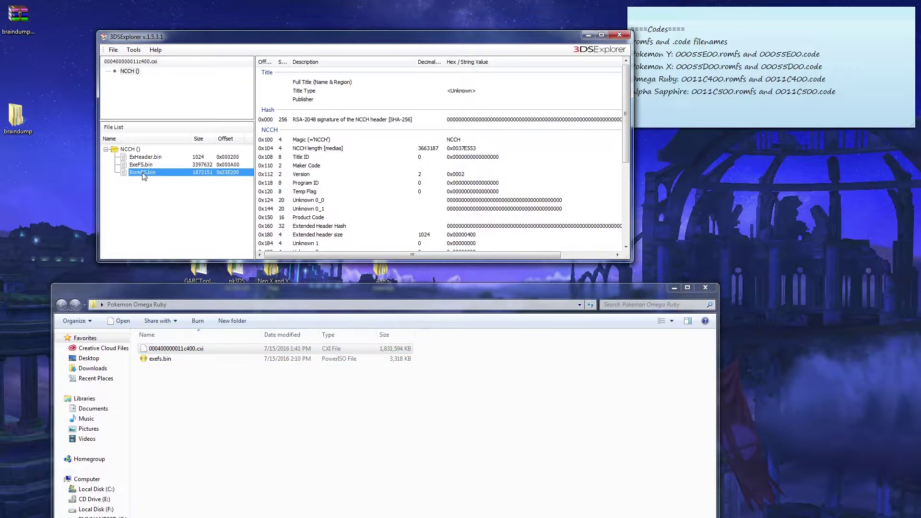
{"action": "right_click", "coordinate": [143, 173]}
{"action": "left_click", "coordinate": [153, 181]}
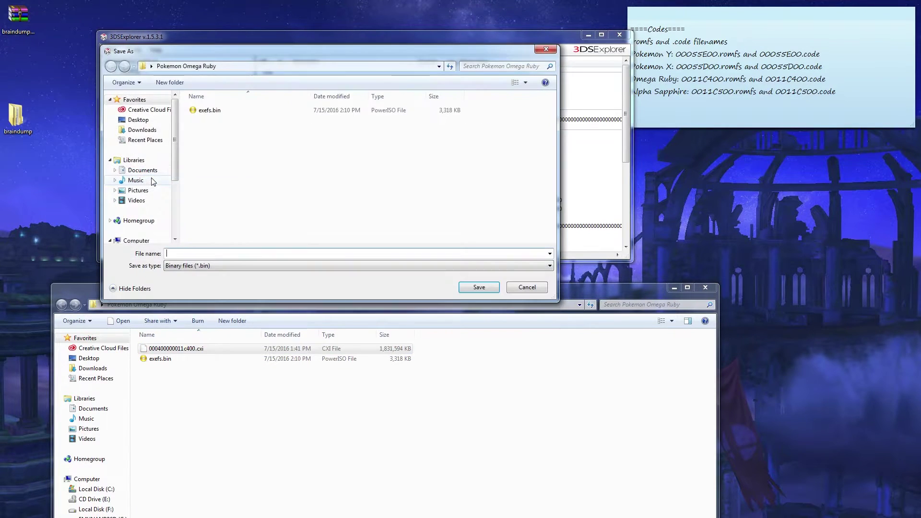
{"action": "type", "text": "romfs"}
{"action": "left_click", "coordinate": [479, 287]}
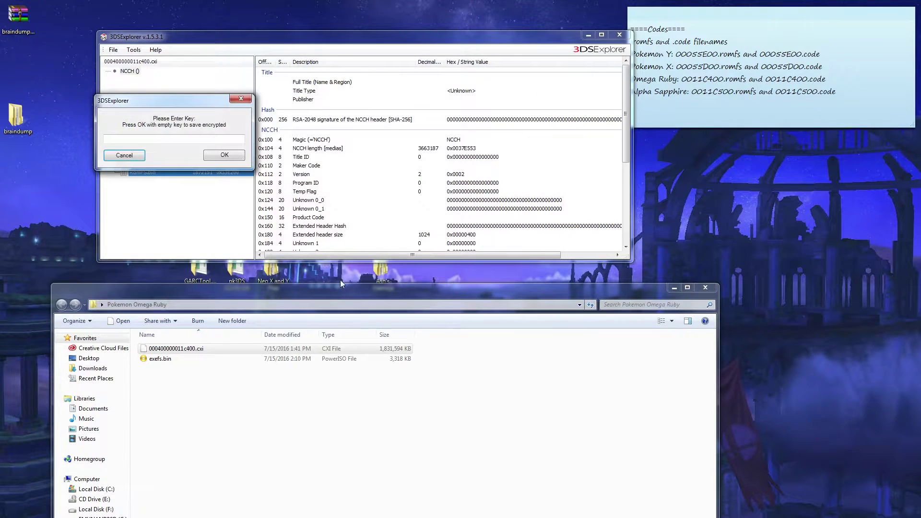
{"action": "left_click", "coordinate": [214, 158]}
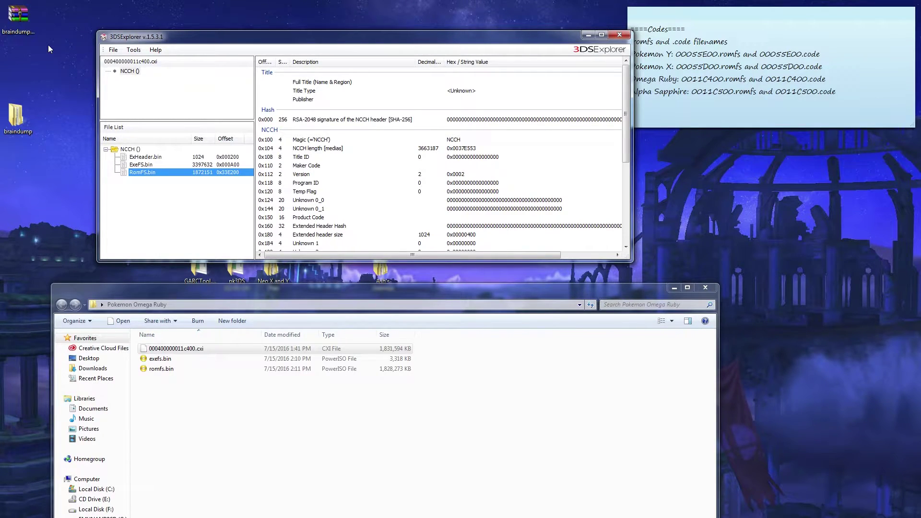
- Exit 3DSExplorer and move the Pokemon Omega Ruby folder window aside to uncover the tool folders on the desktop
{"action": "left_click", "coordinate": [113, 50]}
{"action": "left_click", "coordinate": [128, 84]}
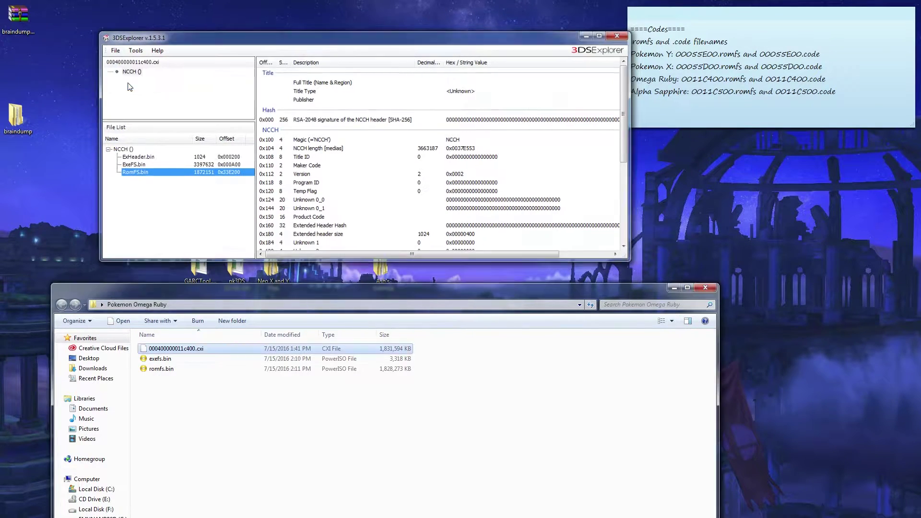
{"action": "left_click_drag", "start_coordinate": [194, 295], "coordinate": [226, 94]}
{"action": "left_click_drag", "start_coordinate": [197, 190], "coordinate": [191, 154]}
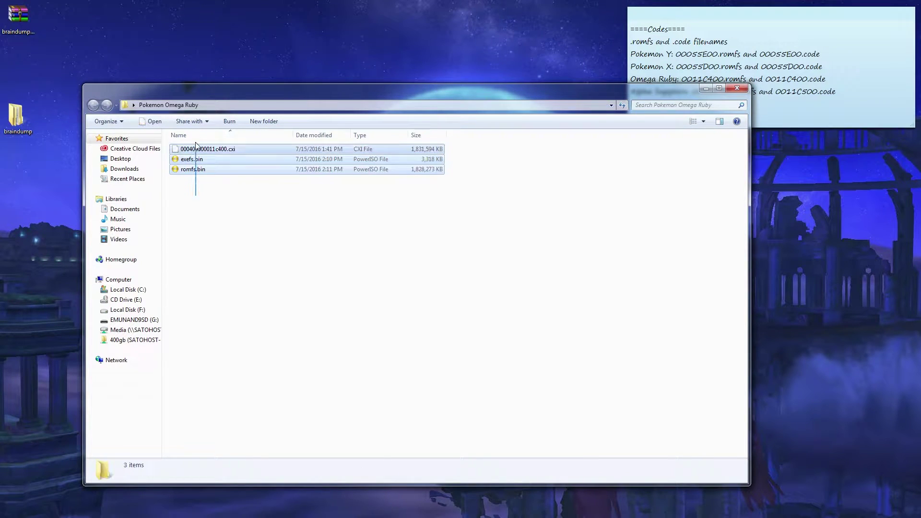
{"action": "left_click", "coordinate": [235, 208]}
{"action": "left_click", "coordinate": [229, 151]}
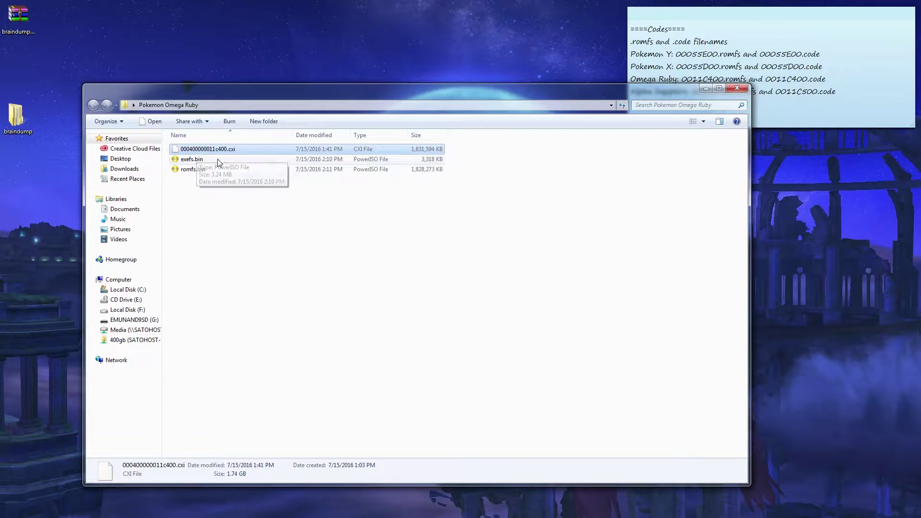
{"action": "left_click_drag", "start_coordinate": [240, 91], "coordinate": [538, 84]}
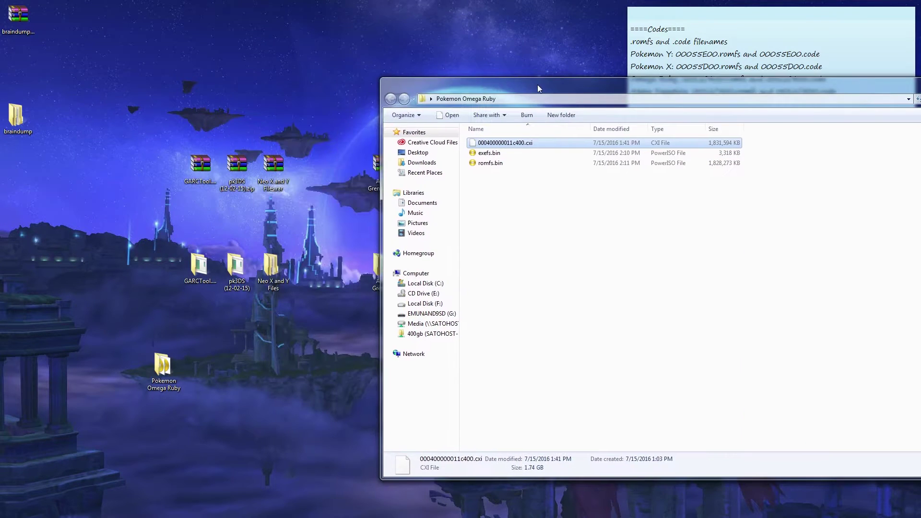
{"action": "left_click", "coordinate": [273, 269]}
{"action": "double_click", "coordinate": [273, 269]}
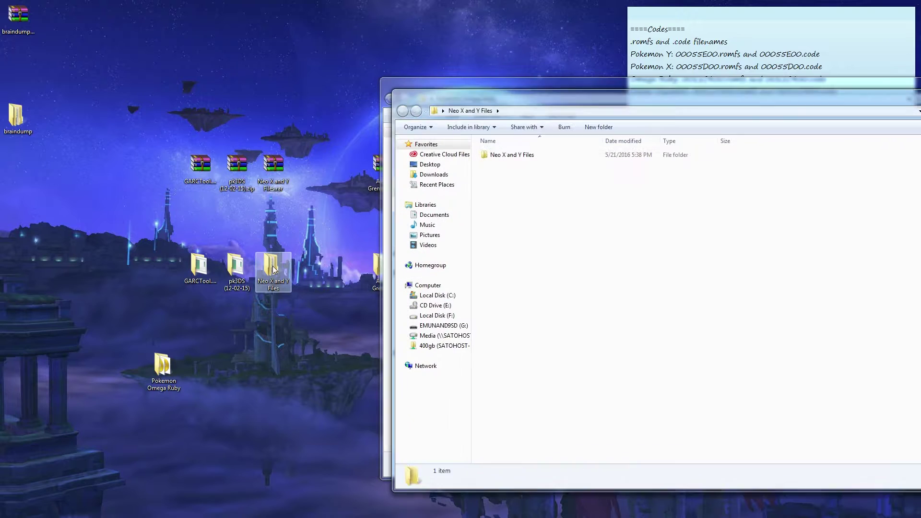
{"action": "left_click_drag", "start_coordinate": [597, 99], "coordinate": [178, 215]}
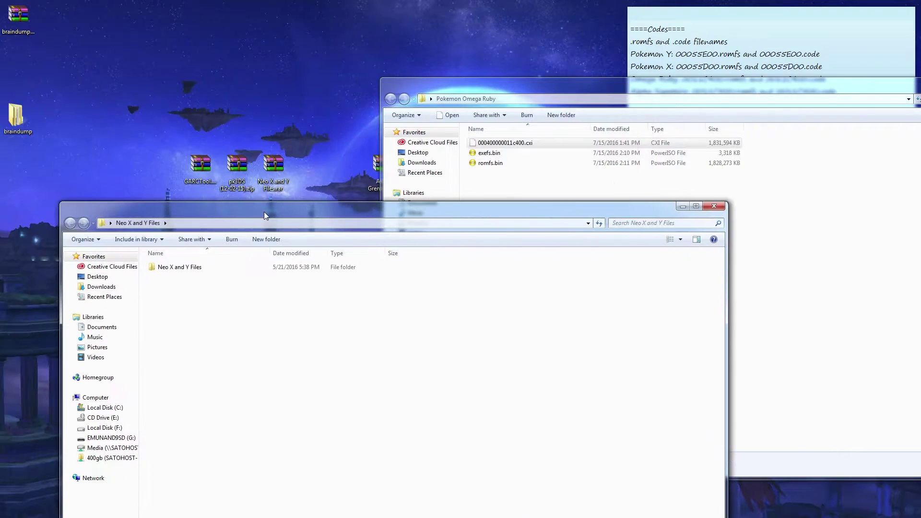
{"action": "left_click", "coordinate": [714, 206]}
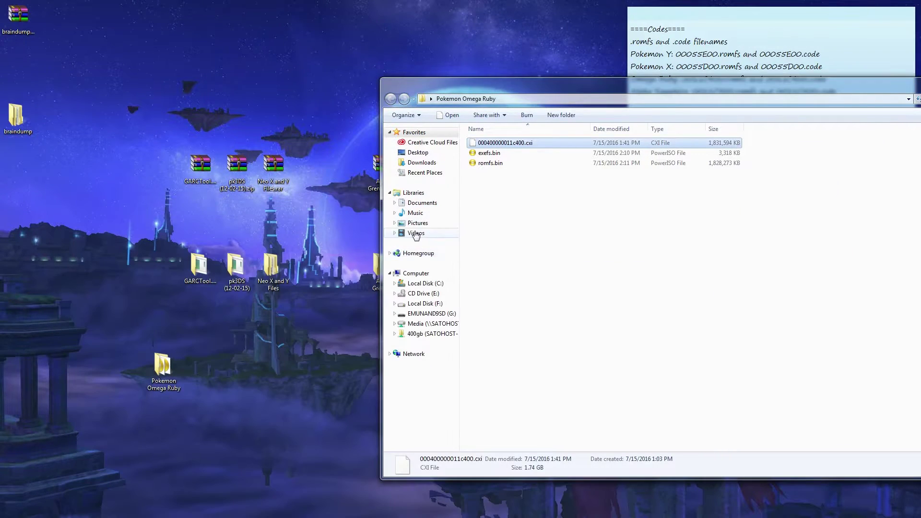
{"action": "left_click", "coordinate": [275, 259]}
{"action": "double_click", "coordinate": [274, 261]}
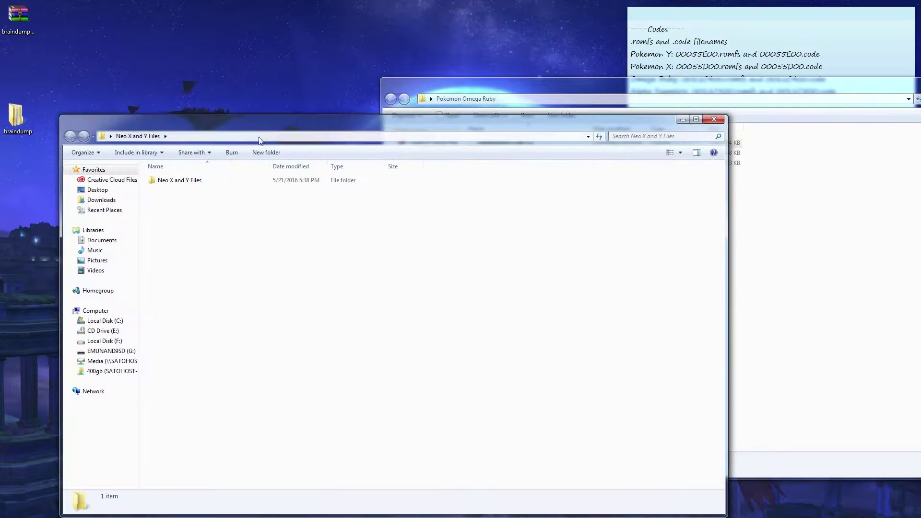
{"action": "left_click_drag", "start_coordinate": [264, 125], "coordinate": [540, 255]}
{"action": "double_click", "coordinate": [504, 310]}
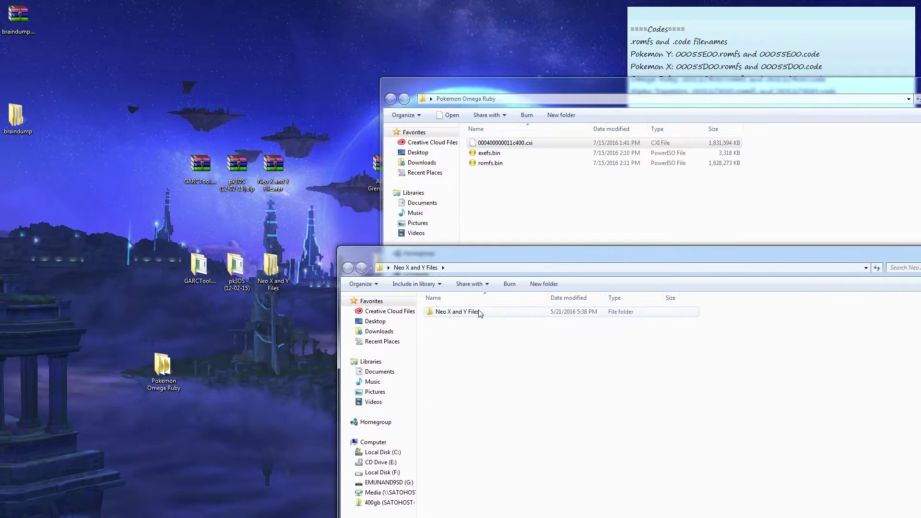
{"action": "key", "text": "alt+F4"}
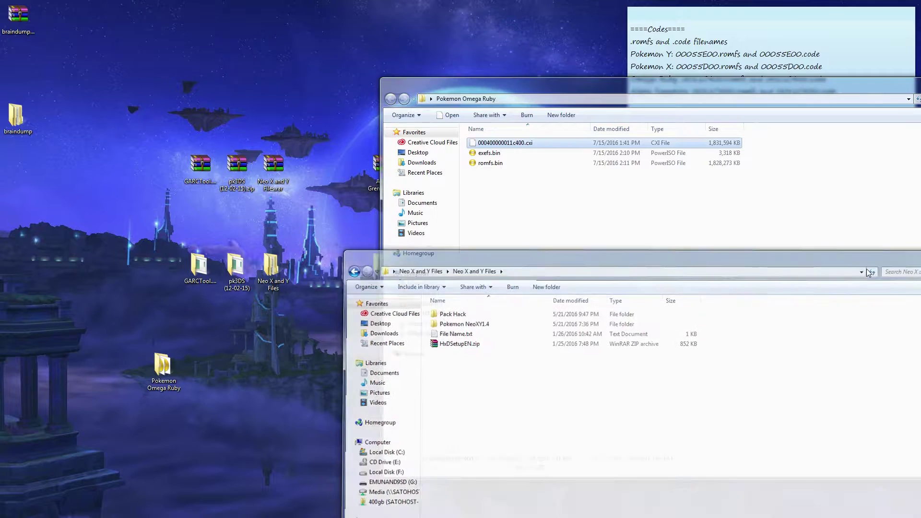
- Run pk3DS.exe from the pk3DS (12-02-15) folder, place its window beside the folder window, and close that folder
{"action": "left_click", "coordinate": [237, 271]}
{"action": "double_click", "coordinate": [237, 274]}
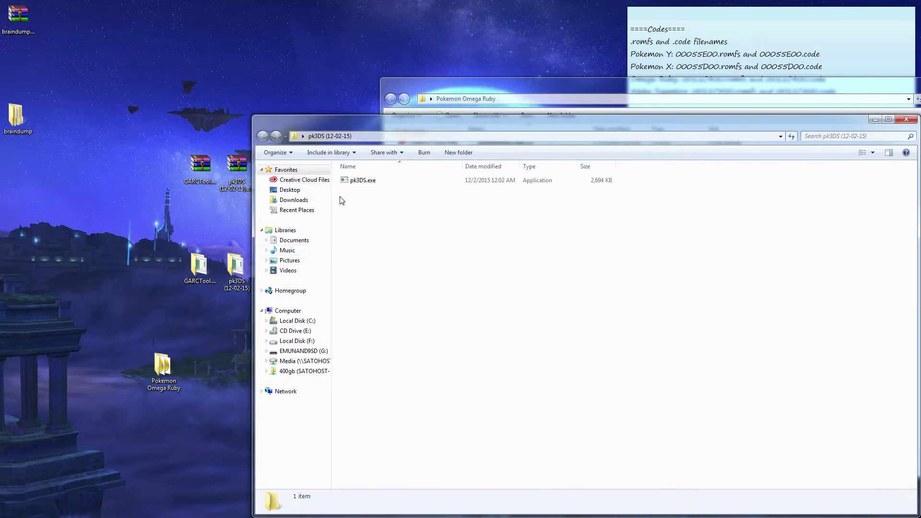
{"action": "left_click", "coordinate": [215, 269]}
{"action": "double_click", "coordinate": [357, 181]}
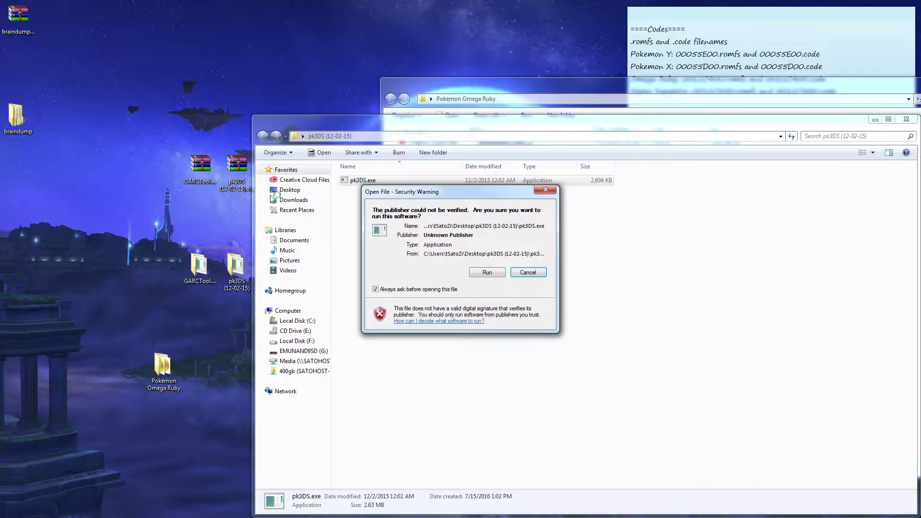
{"action": "left_click", "coordinate": [483, 273]}
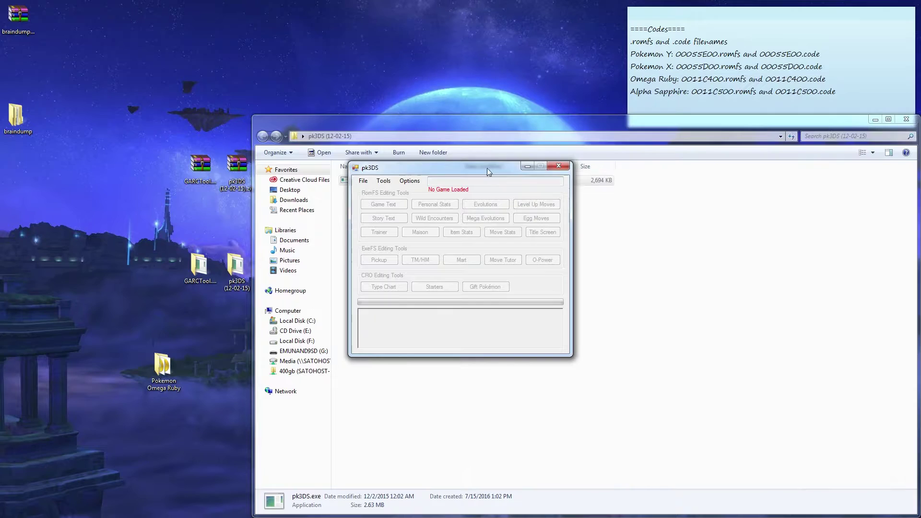
{"action": "left_click_drag", "start_coordinate": [489, 171], "coordinate": [151, 182]}
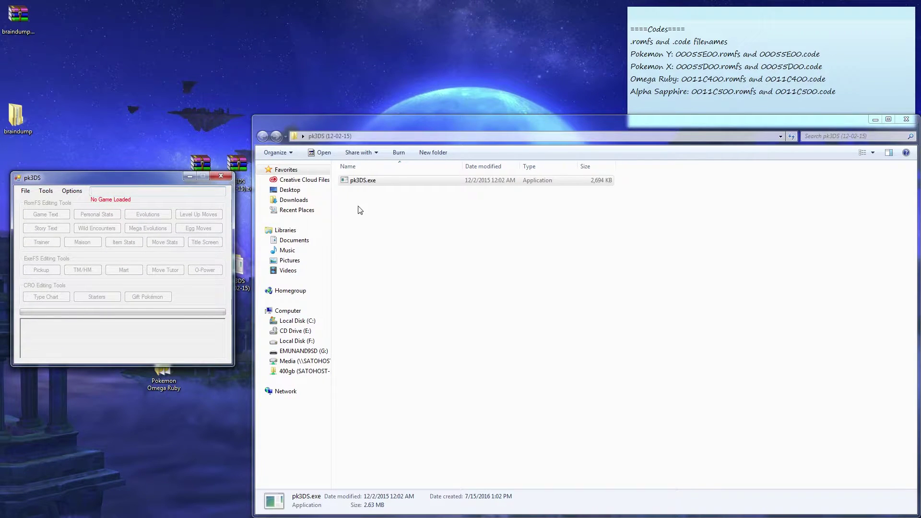
{"action": "left_click", "coordinate": [906, 119]}
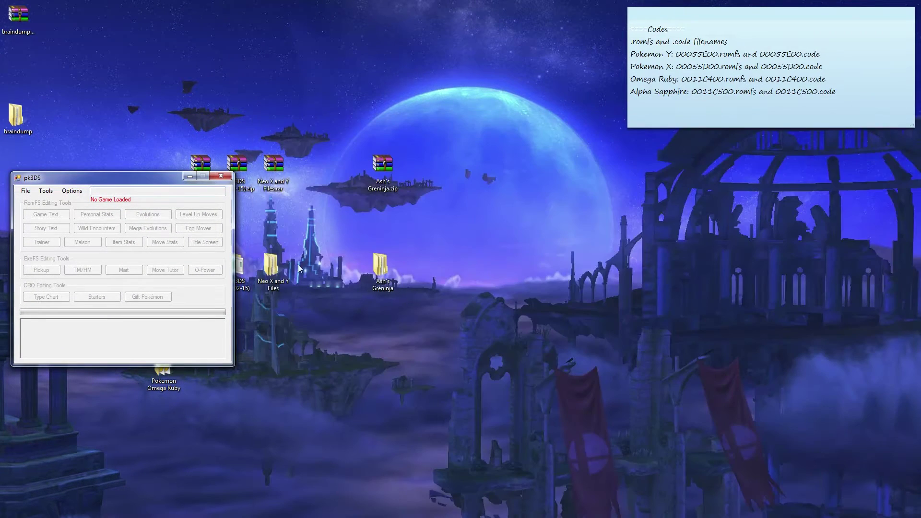
- Open the Pokemon Omega Ruby folder, load exefs.bin into pk3DS, and accept unpacking it
{"action": "double_click", "coordinate": [164, 377]}
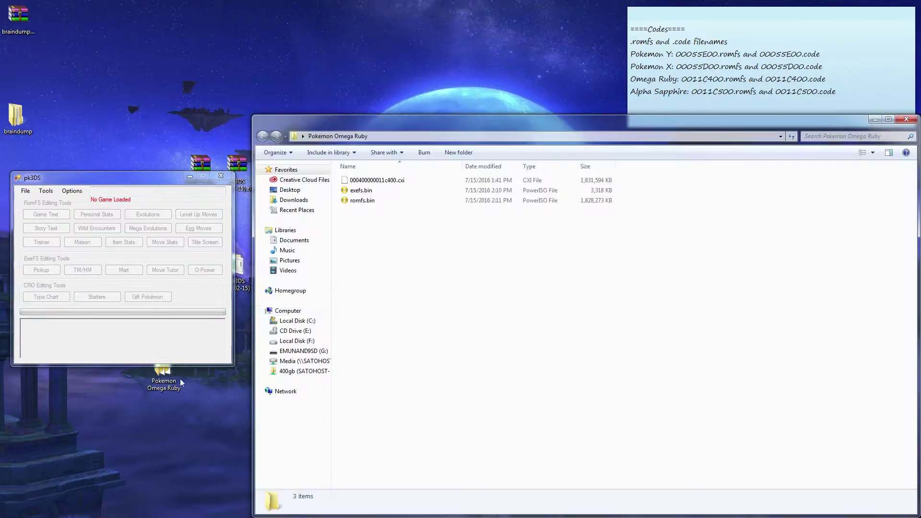
{"action": "left_click", "coordinate": [365, 191]}
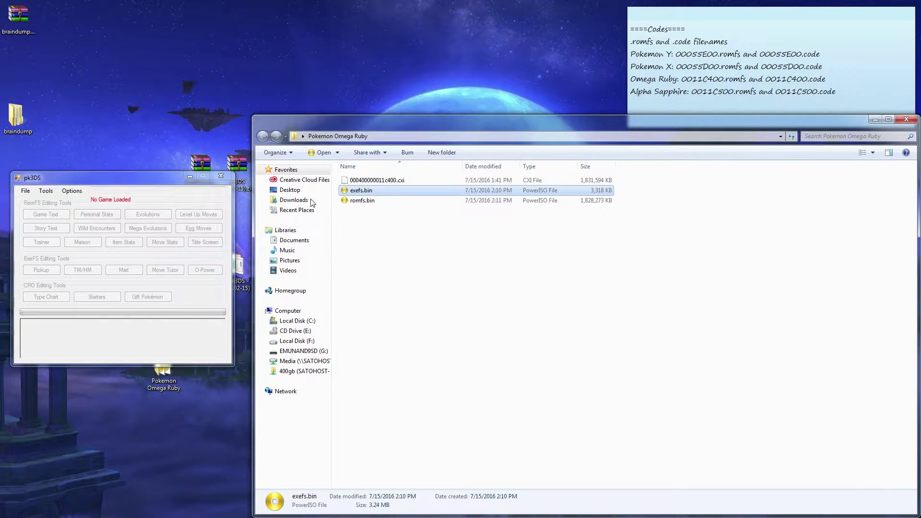
{"action": "left_click_drag", "start_coordinate": [361, 191], "coordinate": [147, 202]}
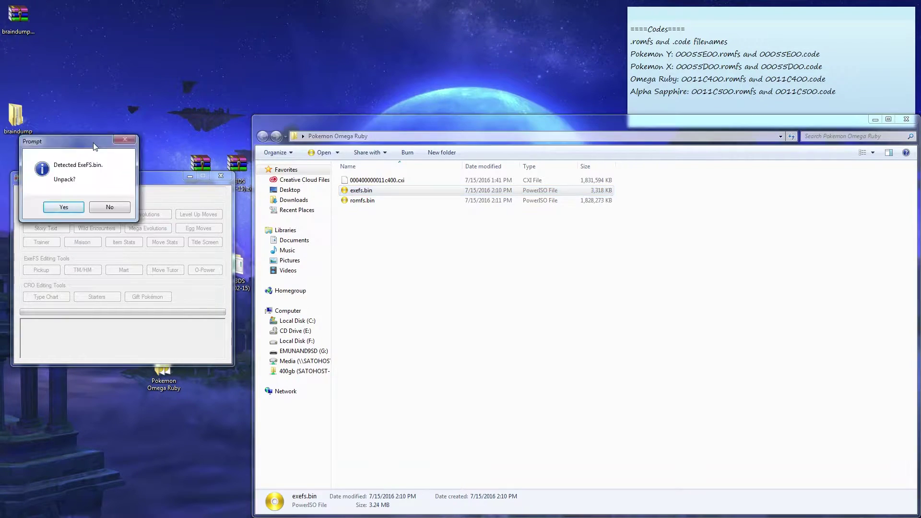
{"action": "left_click_drag", "start_coordinate": [90, 141], "coordinate": [205, 87]}
{"action": "left_click", "coordinate": [173, 149]}
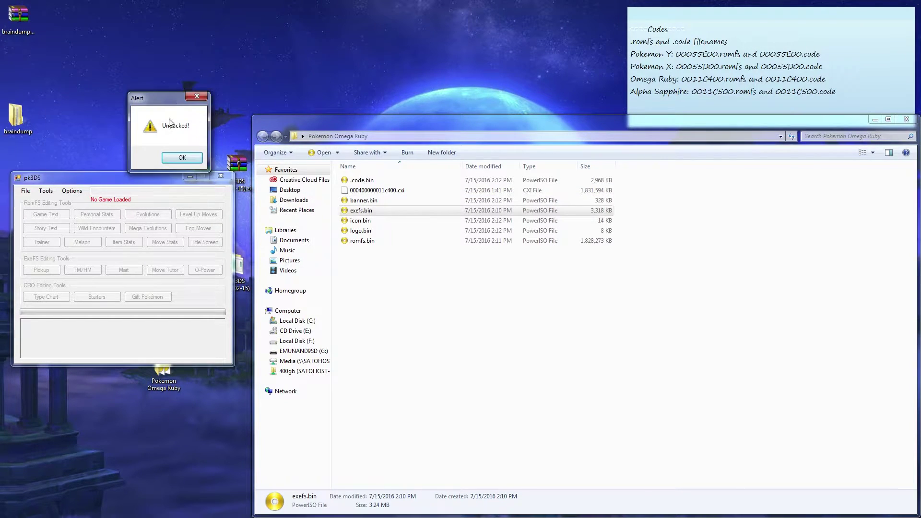
{"action": "left_click", "coordinate": [180, 157]}
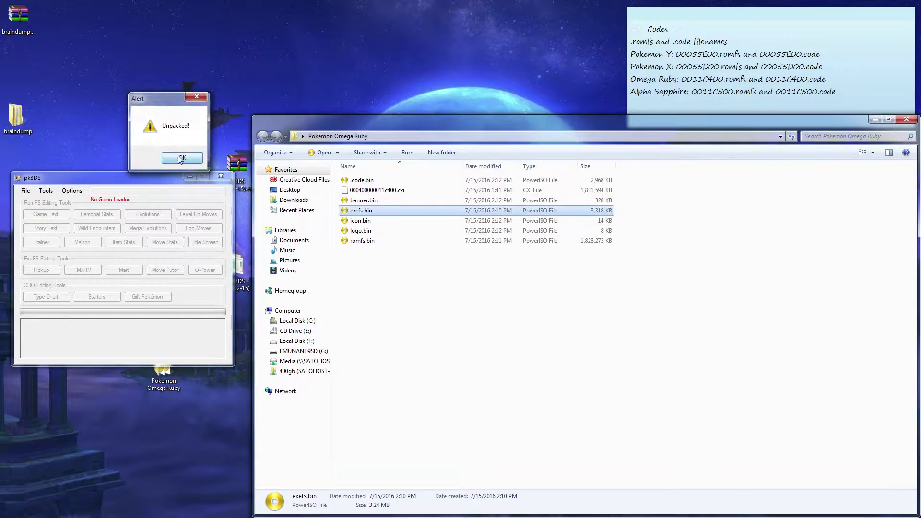
- Create a folder named exefs inside the Pokemon Omega Ruby folder
{"action": "right_click", "coordinate": [377, 285]}
{"action": "mouse_move", "coordinate": [431, 411]}
{"action": "left_click", "coordinate": [508, 418]}
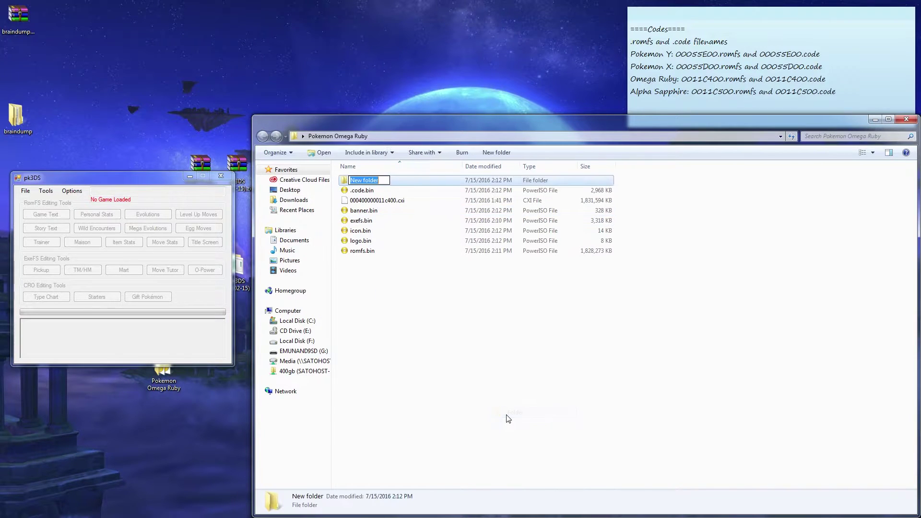
{"action": "type", "text": "exefs"}
{"action": "key", "text": "Return"}
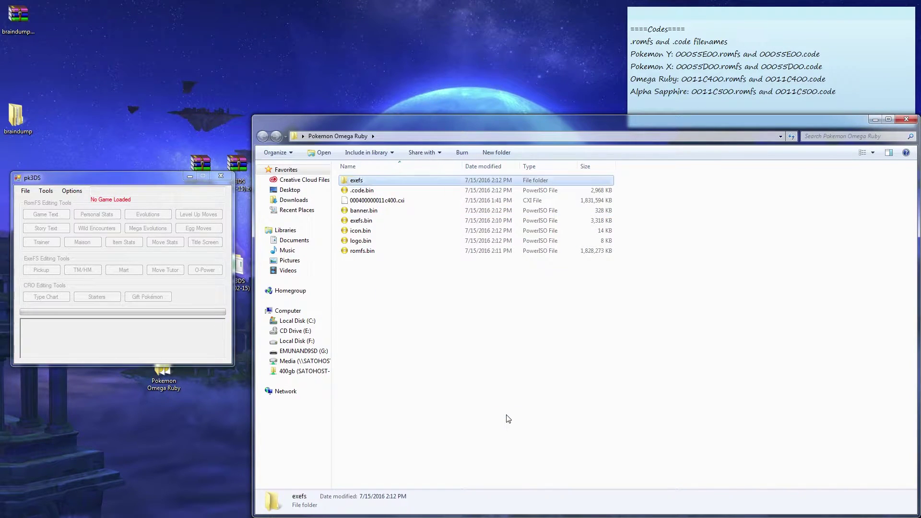
- Move .code.bin, banner.bin, icon.bin and logo.bin together into the exefs folder
{"action": "left_click", "coordinate": [368, 241], "text": "ctrl"}
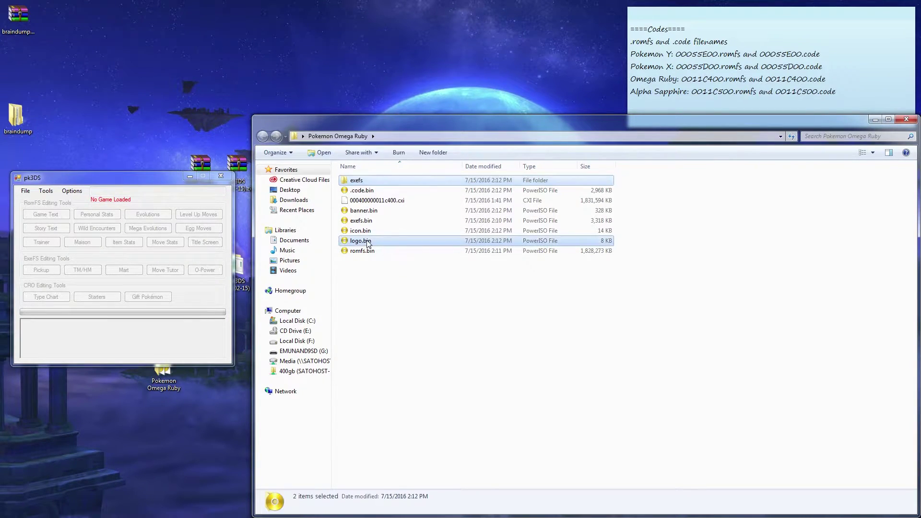
{"action": "left_click", "coordinate": [366, 233], "text": "ctrl"}
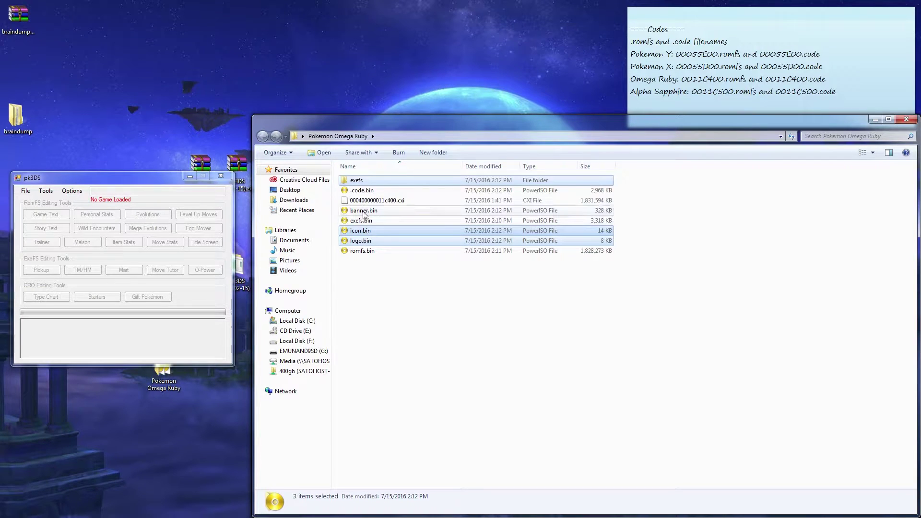
{"action": "left_click", "coordinate": [366, 211], "text": "ctrl"}
{"action": "left_click", "coordinate": [364, 192], "text": "ctrl"}
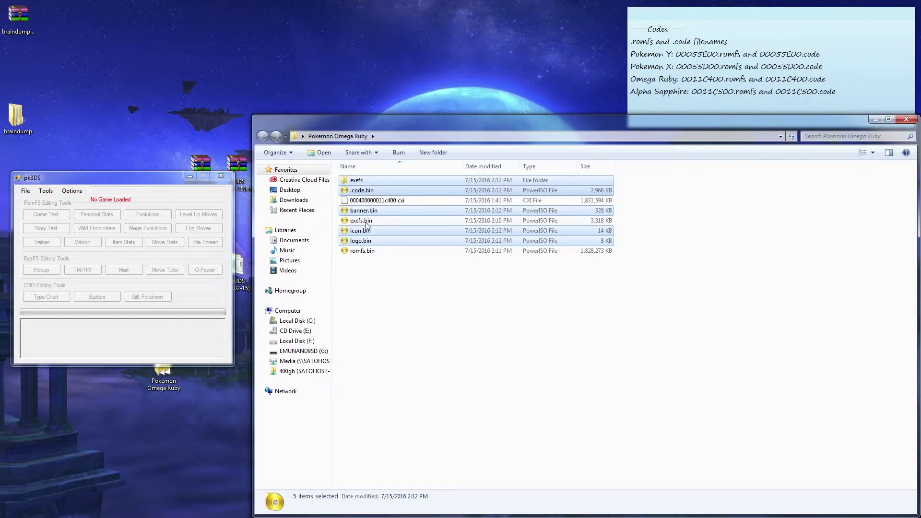
{"action": "mouse_move", "coordinate": [364, 192]}
{"action": "left_mouse_down"}
{"action": "mouse_move", "coordinate": [369, 164]}
{"action": "mouse_move", "coordinate": [359, 154]}
{"action": "mouse_move", "coordinate": [379, 192]}
{"action": "mouse_move", "coordinate": [369, 240]}
{"action": "mouse_move", "coordinate": [367, 181]}
{"action": "left_mouse_up"}
{"action": "left_click", "coordinate": [357, 180], "text": "ctrl"}
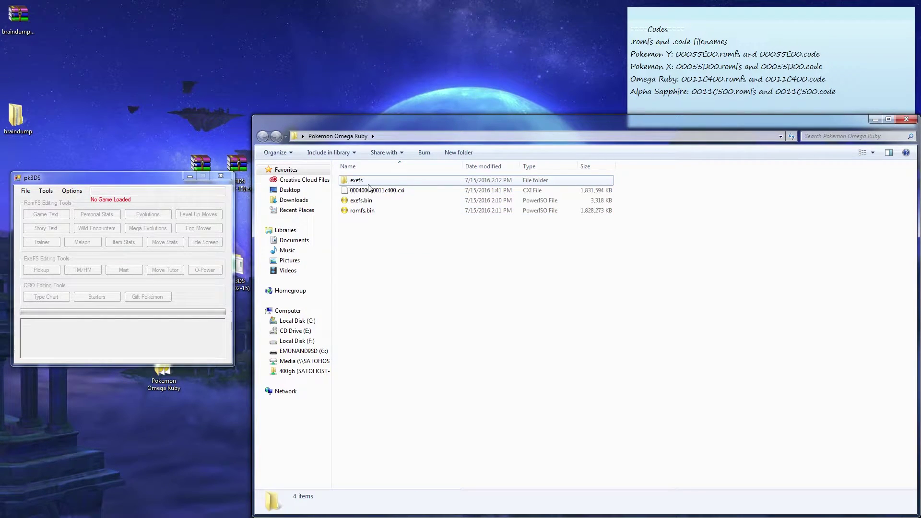
- Open the exefs folder, load .code.bin into pk3DS, accept decompressing it, and close pk3DS
{"action": "double_click", "coordinate": [360, 181]}
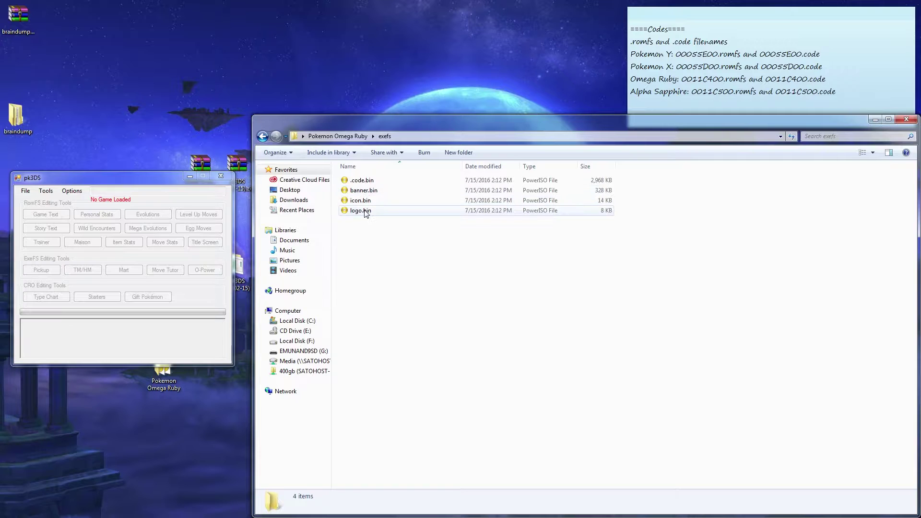
{"action": "left_click", "coordinate": [369, 181]}
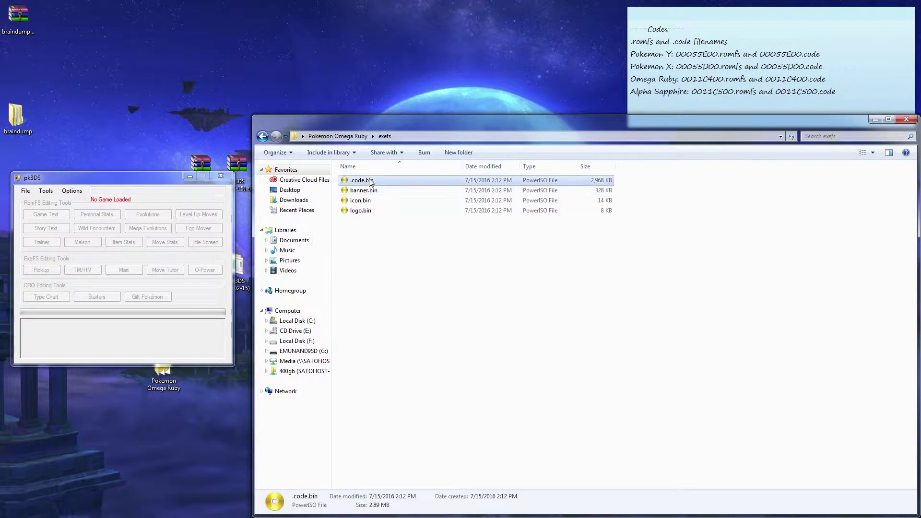
{"action": "left_click", "coordinate": [140, 228]}
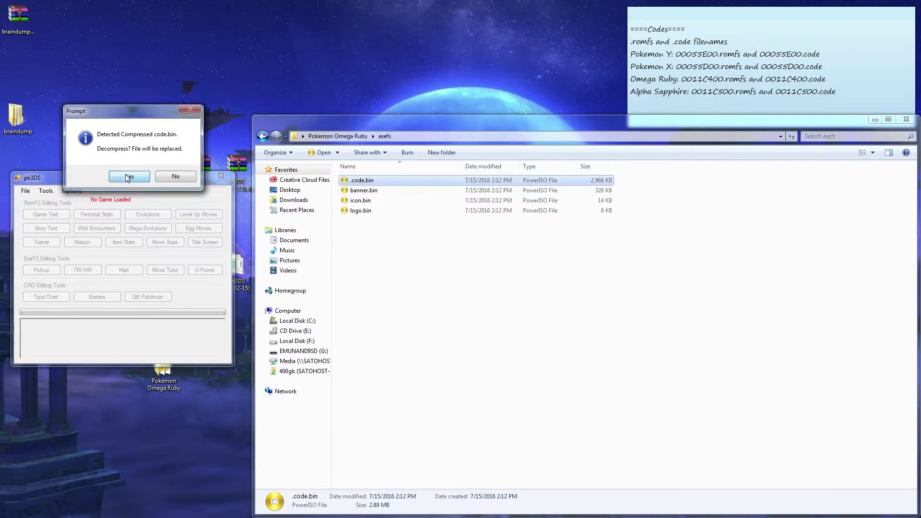
{"action": "left_click", "coordinate": [128, 177]}
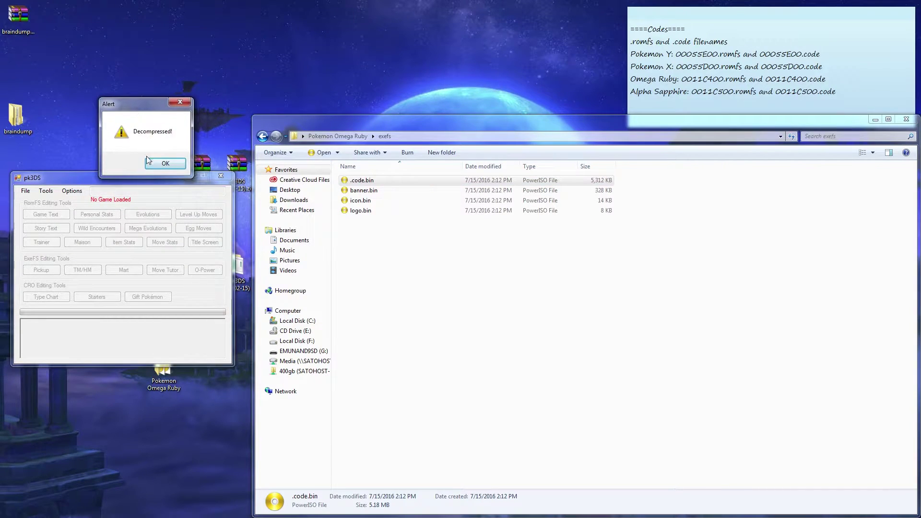
{"action": "left_click", "coordinate": [147, 160]}
{"action": "left_click", "coordinate": [411, 183]}
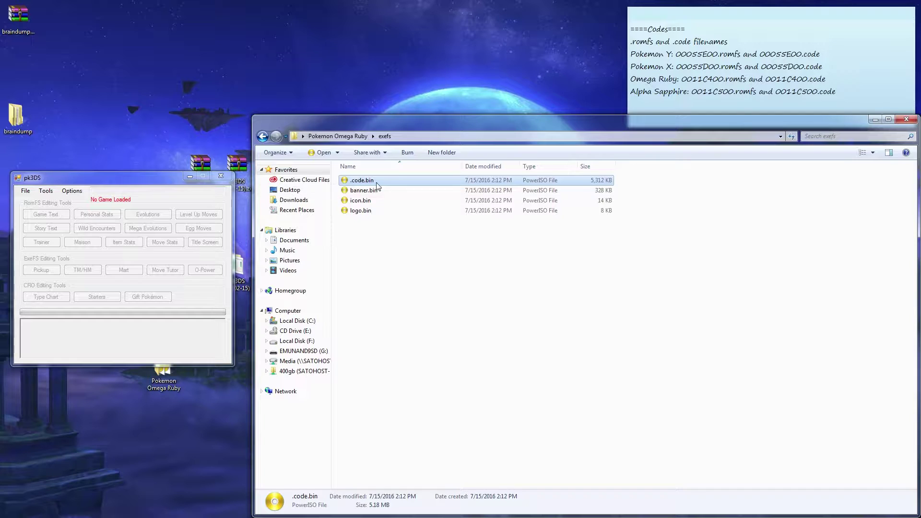
{"action": "left_click", "coordinate": [219, 177]}
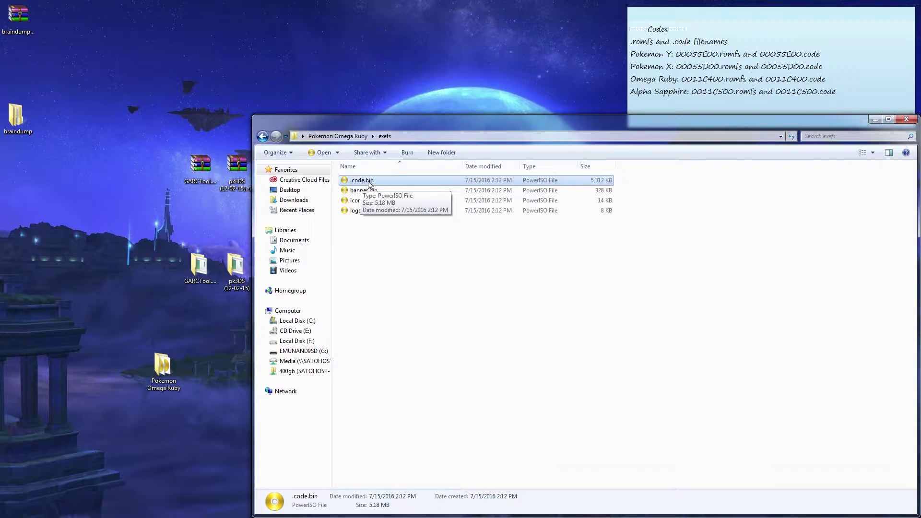
- Rename .code.bin in the exefs folder to 0011C400.code, copying the Omega Ruby name from the sticky note, and accept the extension change
{"action": "left_click_drag", "start_coordinate": [443, 124], "coordinate": [399, 150]}
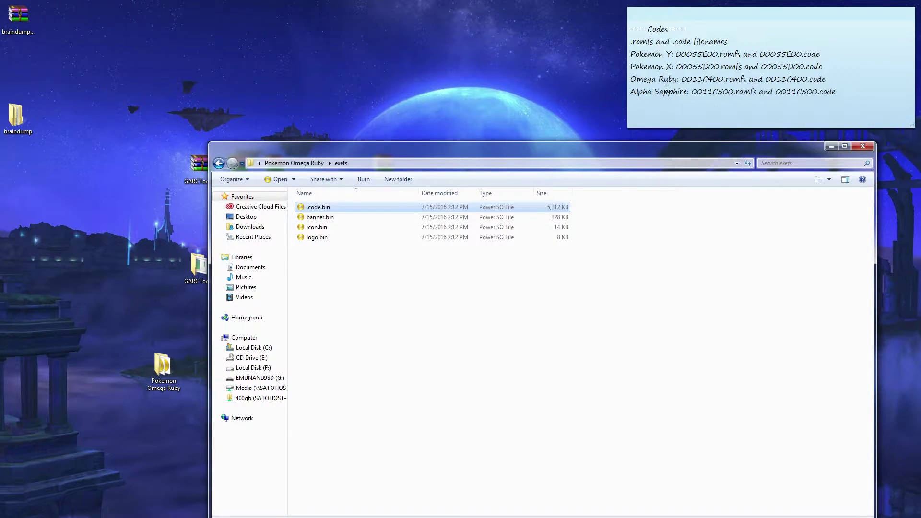
{"action": "left_click", "coordinate": [766, 80]}
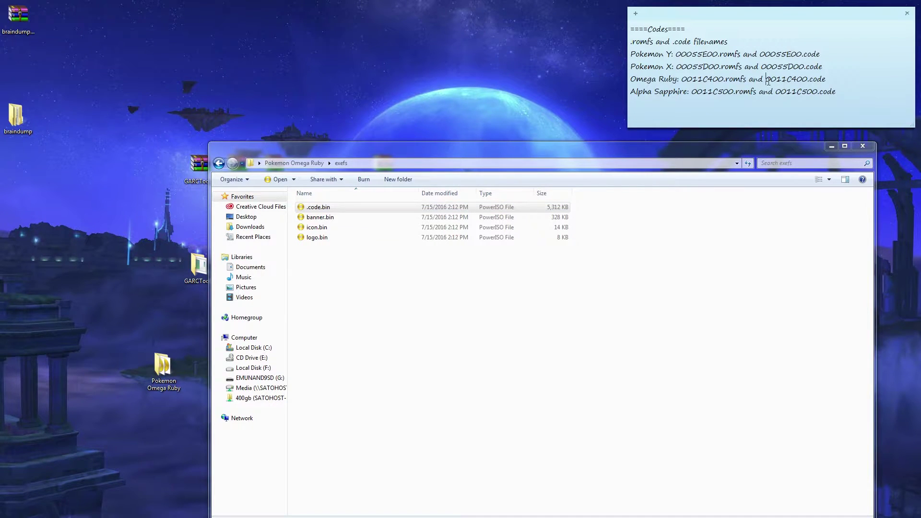
{"action": "left_click_drag", "start_coordinate": [766, 80], "coordinate": [825, 80]}
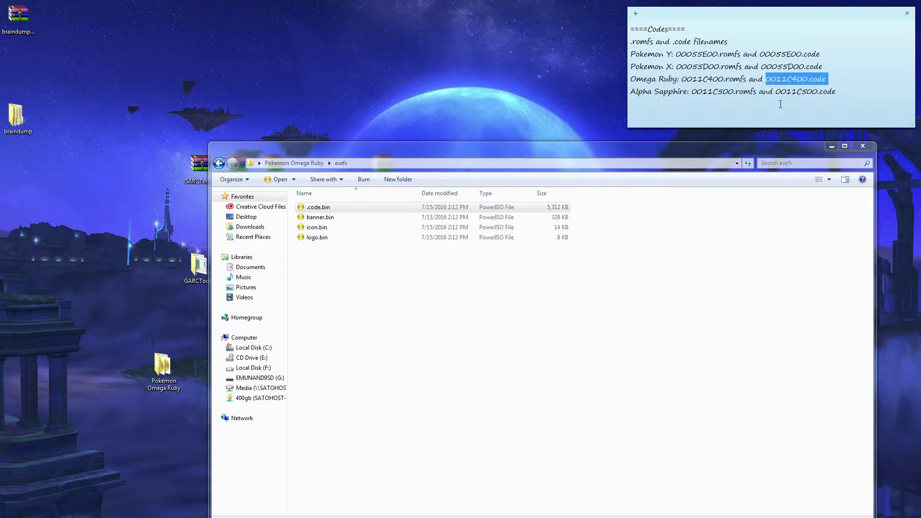
{"action": "left_click_drag", "start_coordinate": [767, 79], "coordinate": [826, 80]}
{"action": "key", "text": "ctrl+c"}
{"action": "right_click", "coordinate": [344, 207]}
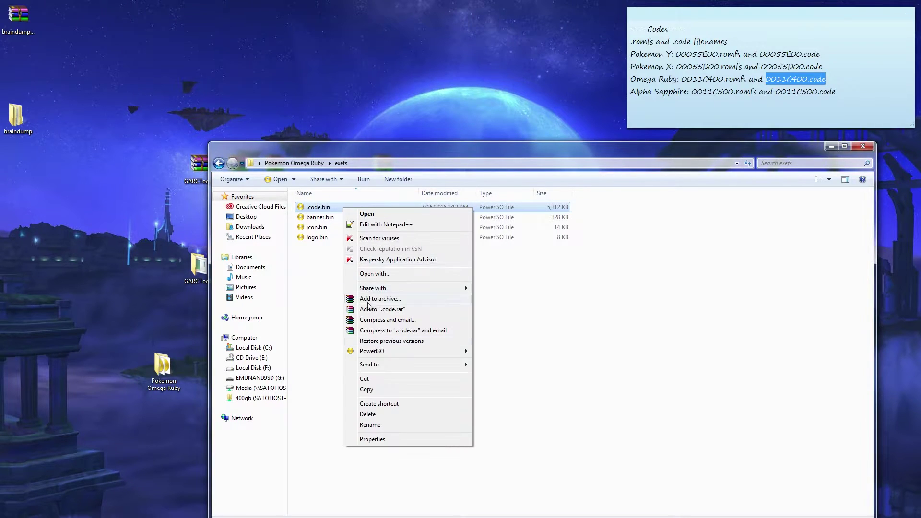
{"action": "left_click", "coordinate": [389, 424]}
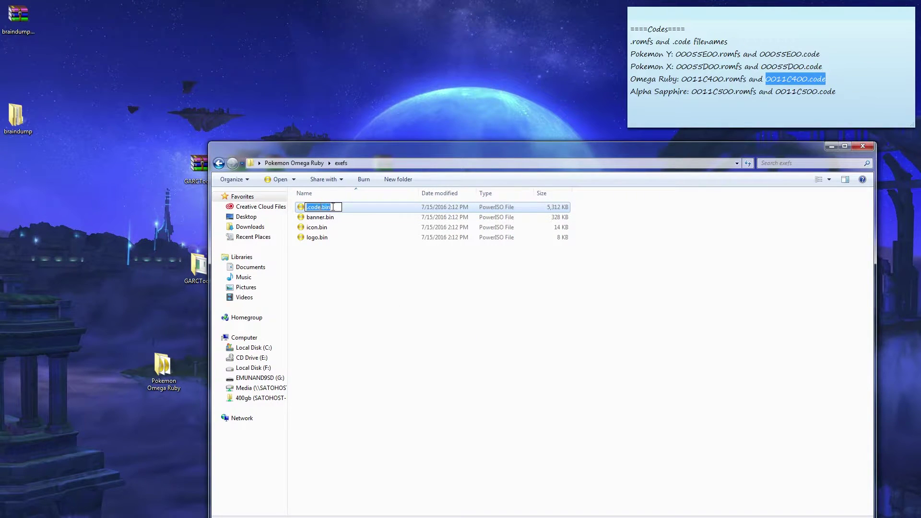
{"action": "key", "text": "ctrl+v"}
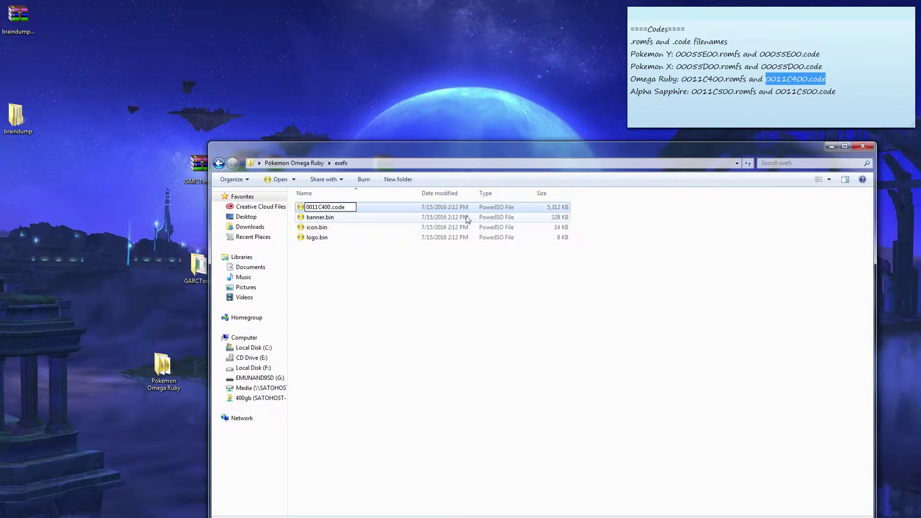
{"action": "key", "text": "Return"}
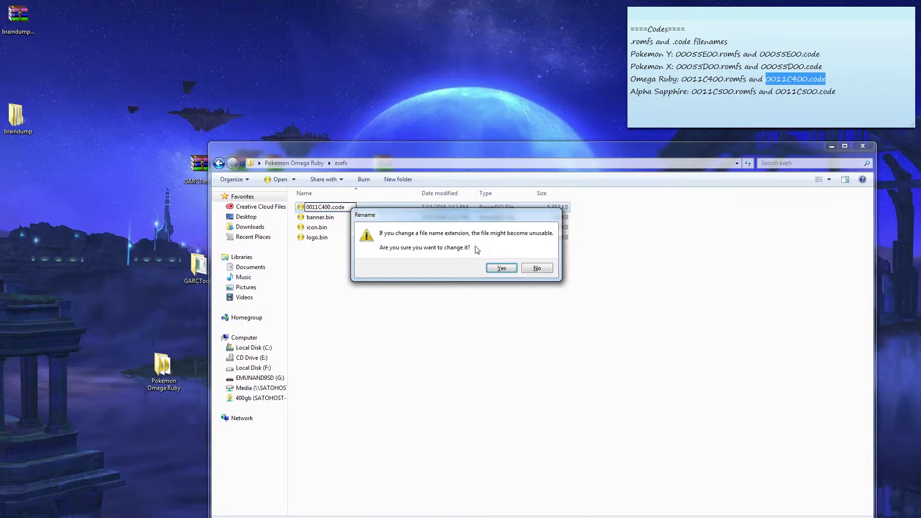
{"action": "left_click", "coordinate": [501, 268]}
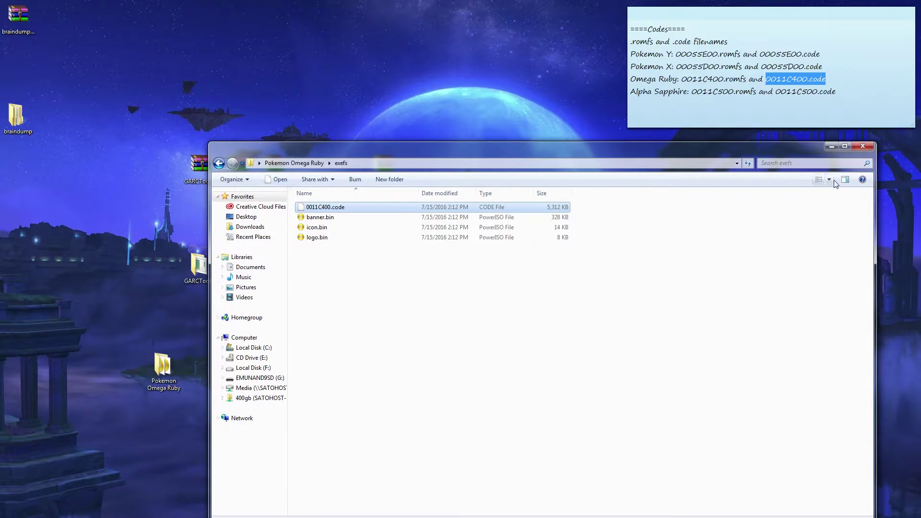
- Check the "Hide extensions for known file types" setting in the advanced view settings of Folder Options
{"action": "right_click", "coordinate": [421, 302]}
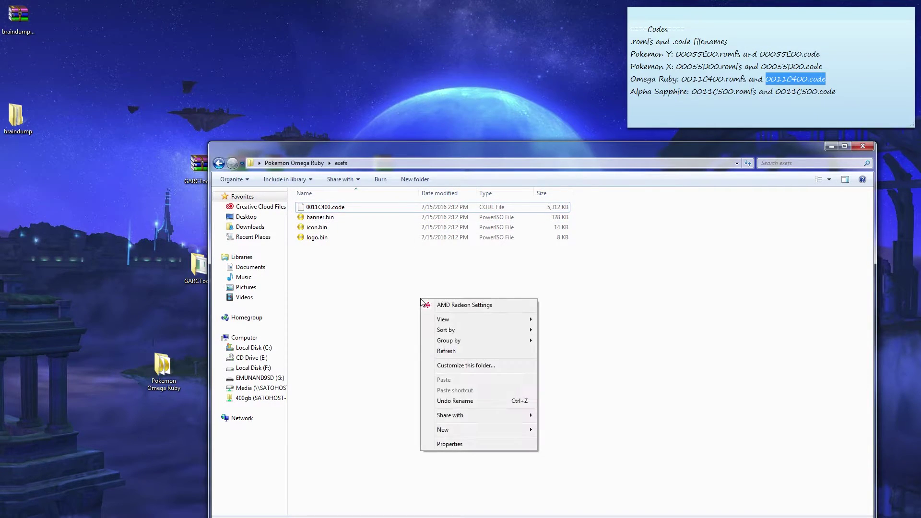
{"action": "left_click", "coordinate": [368, 364]}
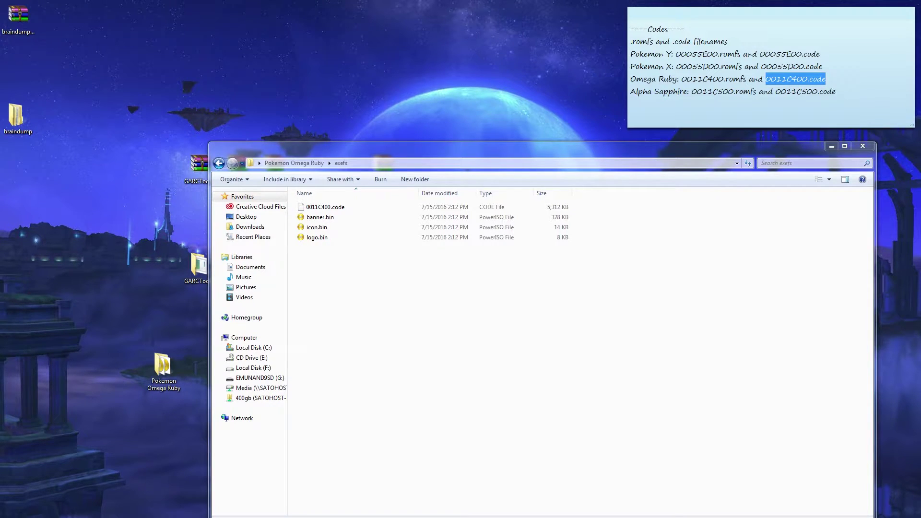
{"action": "left_click_drag", "start_coordinate": [288, 85], "coordinate": [292, 78]}
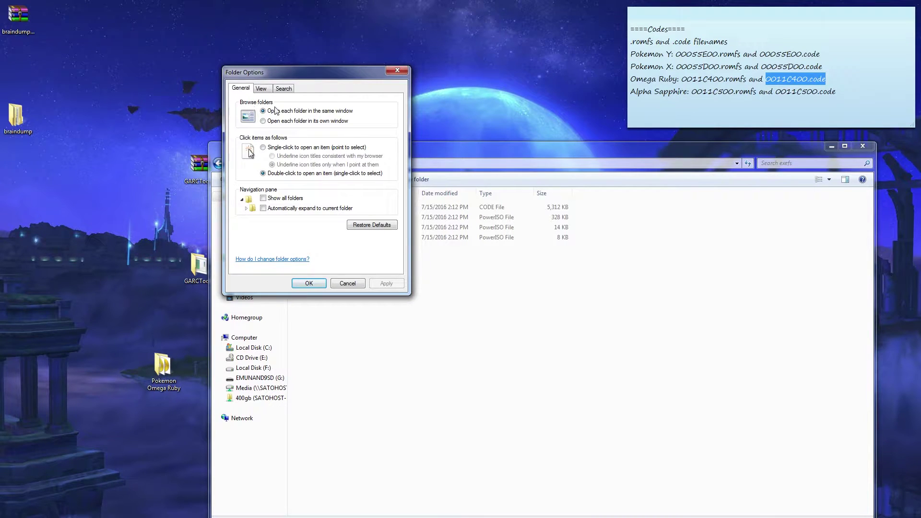
{"action": "left_click", "coordinate": [268, 89]}
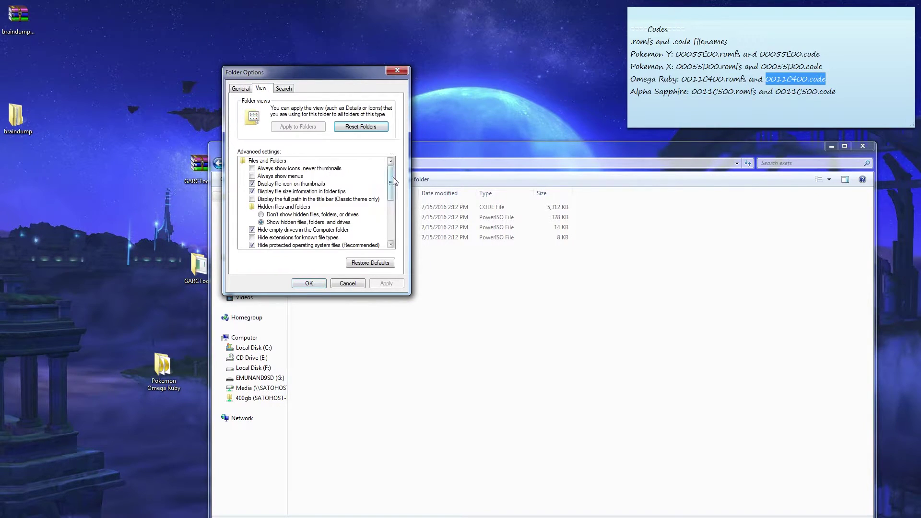
{"action": "scroll", "coordinate": [392, 191], "scroll_direction": "down", "scroll_amount": 2}
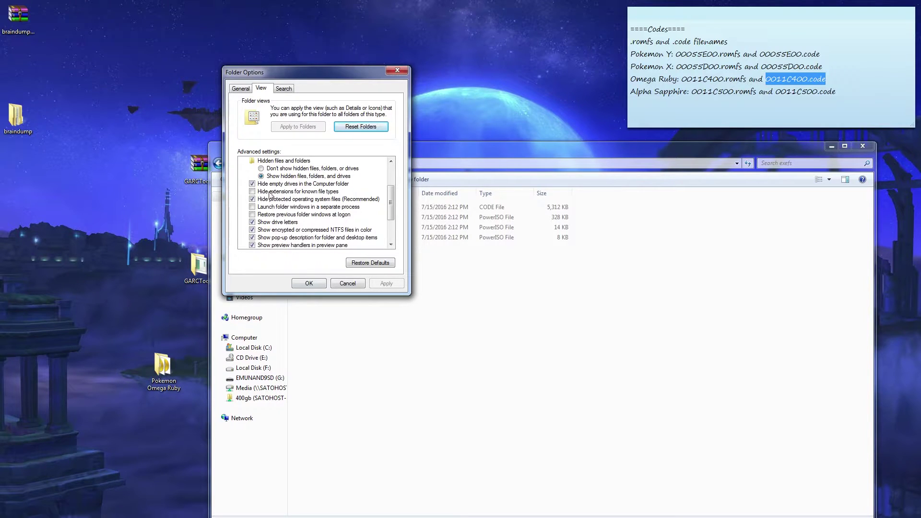
{"action": "left_click", "coordinate": [346, 283]}
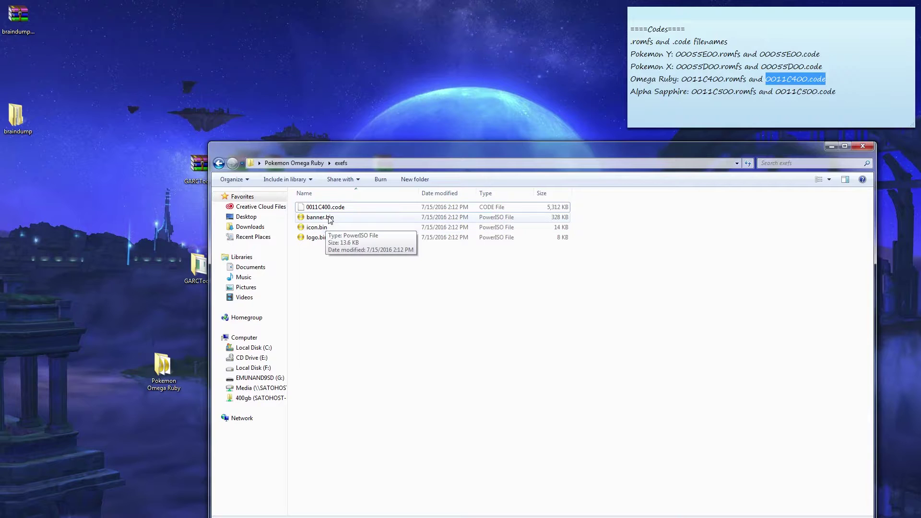
- Return to the Pokemon Omega Ruby folder, set its window aside, and open the Pack Hack folder within Neo X and Y Files
{"action": "key", "text": "BackSpace"}
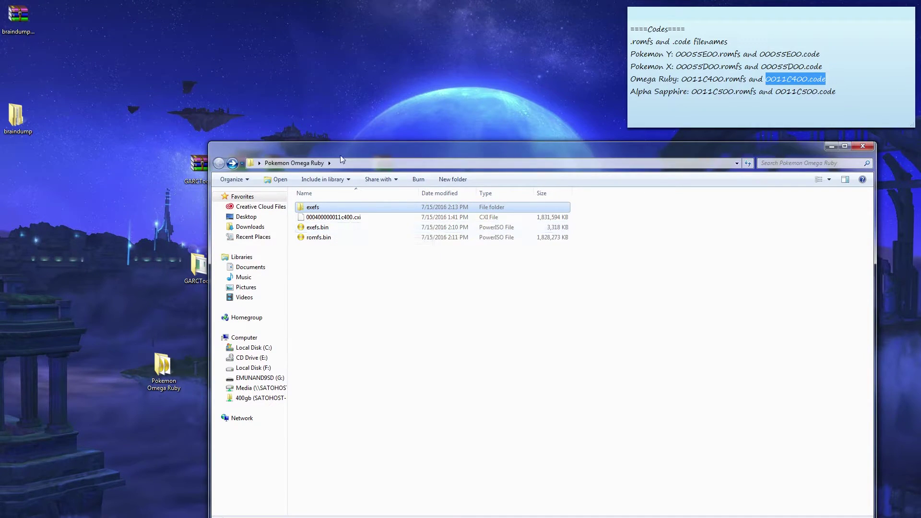
{"action": "left_click_drag", "start_coordinate": [341, 155], "coordinate": [617, 107]}
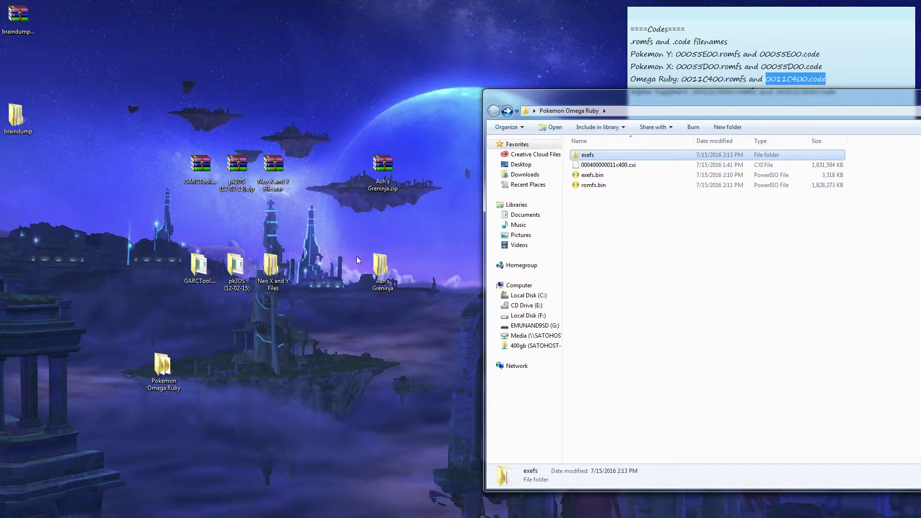
{"action": "double_click", "coordinate": [271, 267]}
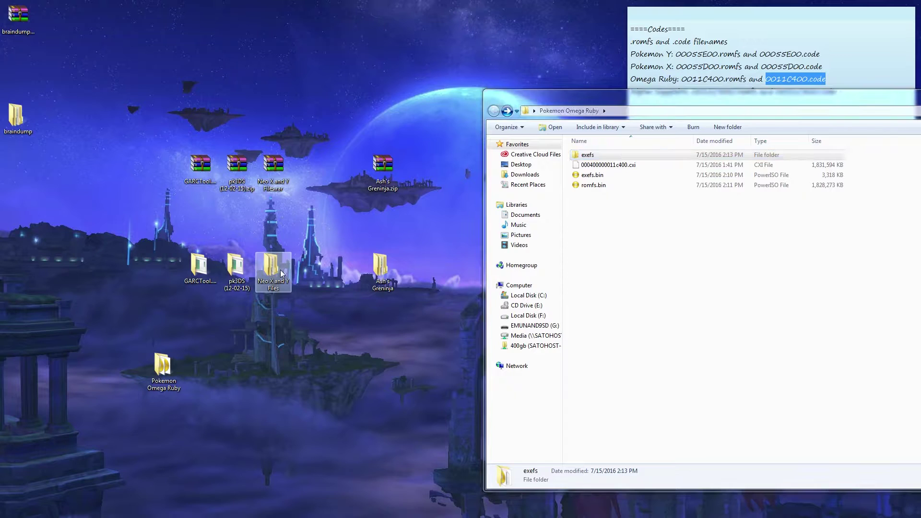
{"action": "double_click", "coordinate": [614, 167]}
{"action": "double_click", "coordinate": [601, 166]}
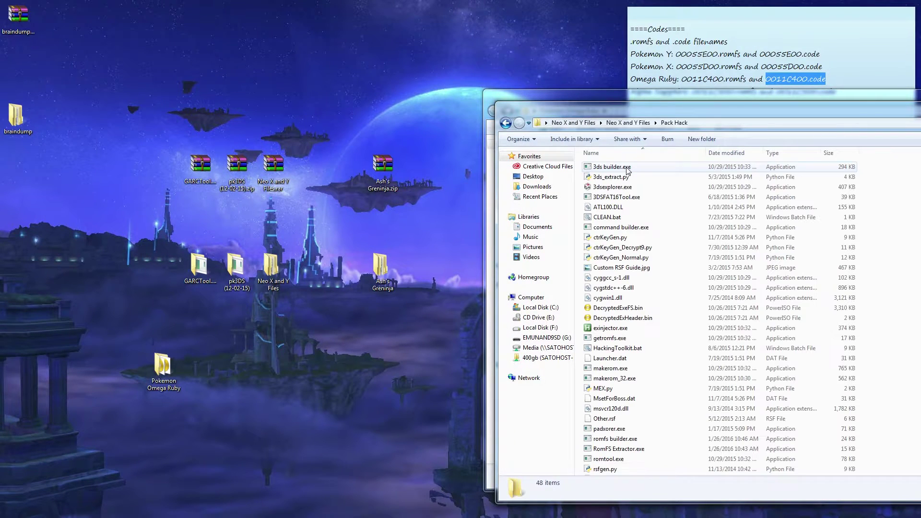
{"action": "left_click_drag", "start_coordinate": [638, 115], "coordinate": [225, 70]}
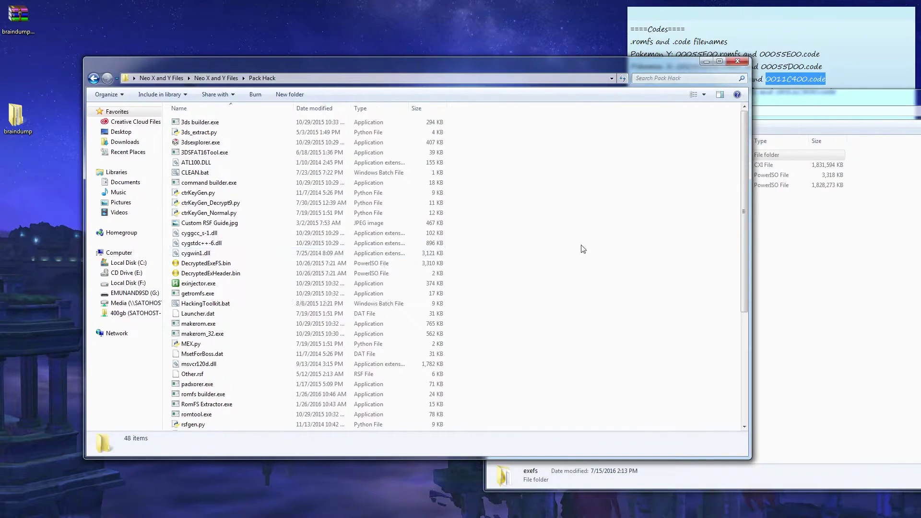
- Run RomFS Extractor.exe from the Pack Hack folder, allowing the unverified publisher, and close that folder window
{"action": "scroll", "coordinate": [580, 251], "scroll_direction": "down", "scroll_amount": 3}
{"action": "scroll", "coordinate": [463, 289], "scroll_direction": "down", "scroll_amount": 3}
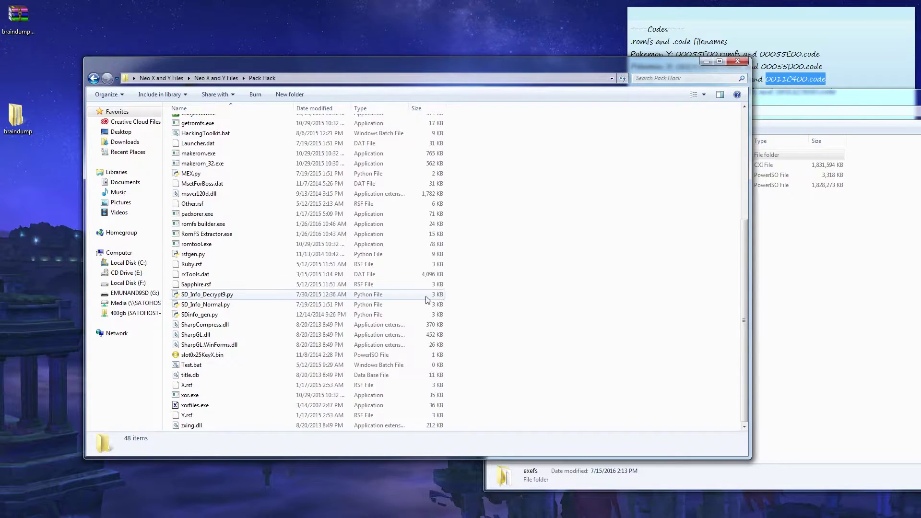
{"action": "scroll", "coordinate": [209, 317], "scroll_direction": "up", "scroll_amount": 2}
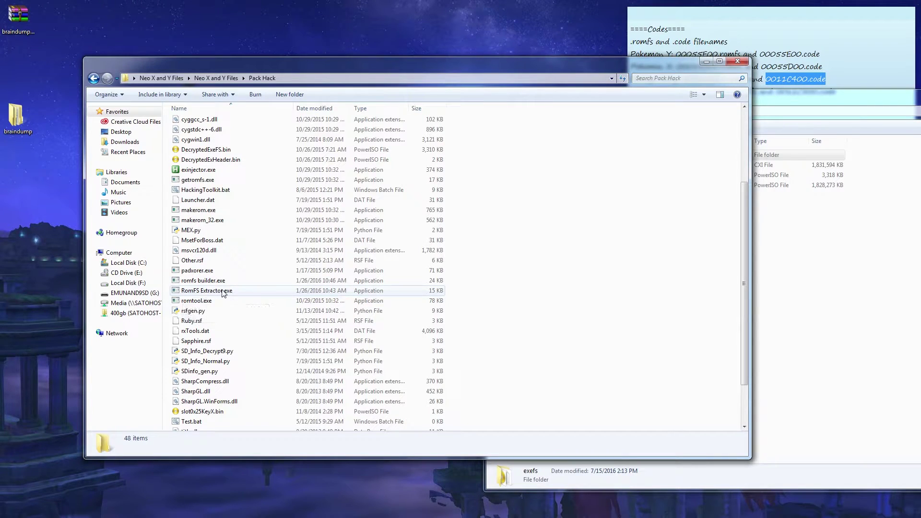
{"action": "double_click", "coordinate": [223, 291]}
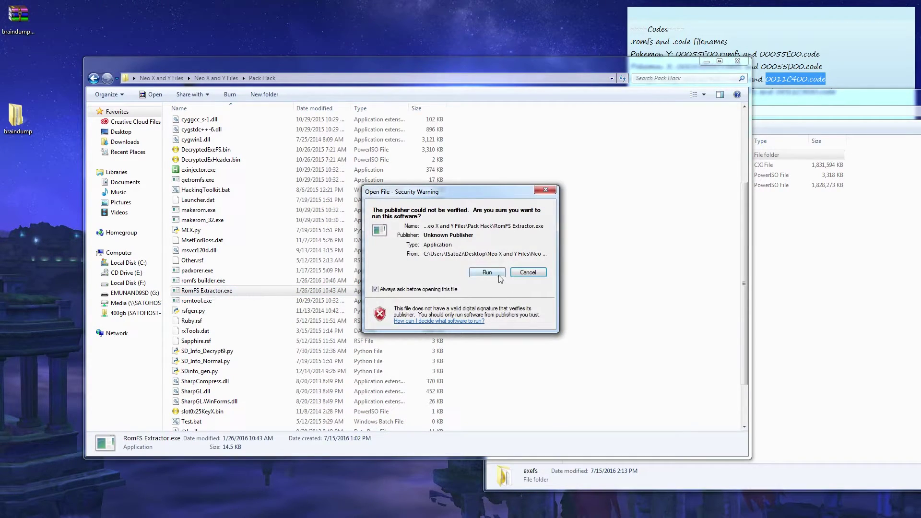
{"action": "left_click", "coordinate": [494, 273]}
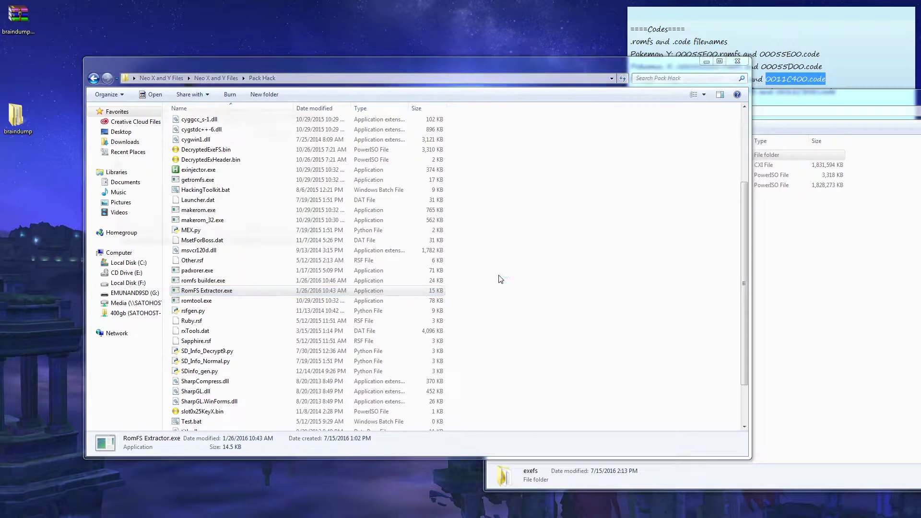
{"action": "left_click", "coordinate": [737, 61]}
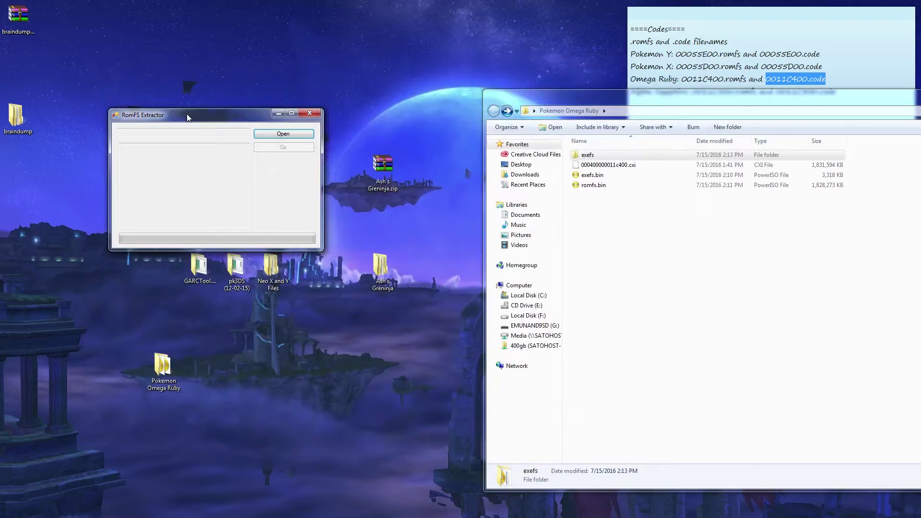
- Load romfs.bin from the Pokemon Omega Ruby folder into RomFS Extractor and extract its files
{"action": "left_click_drag", "start_coordinate": [186, 114], "coordinate": [182, 82]}
{"action": "left_click", "coordinate": [273, 102]}
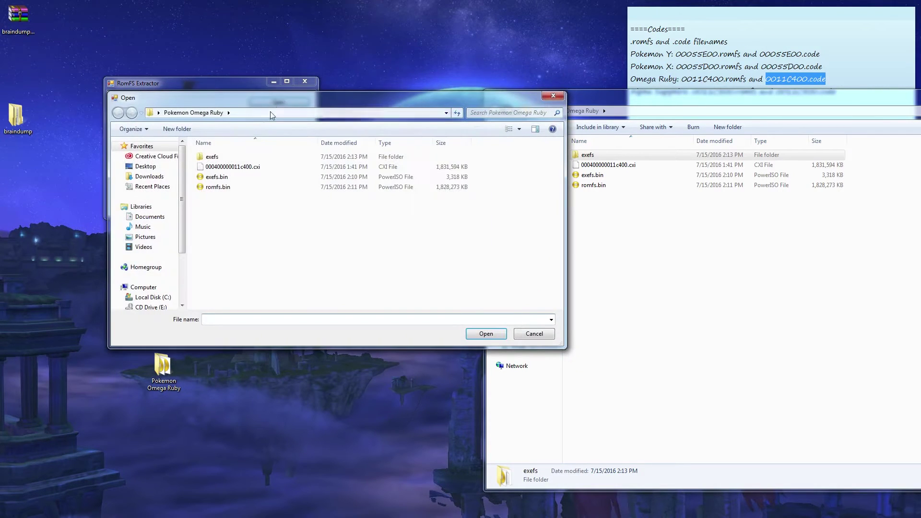
{"action": "left_click", "coordinate": [216, 187]}
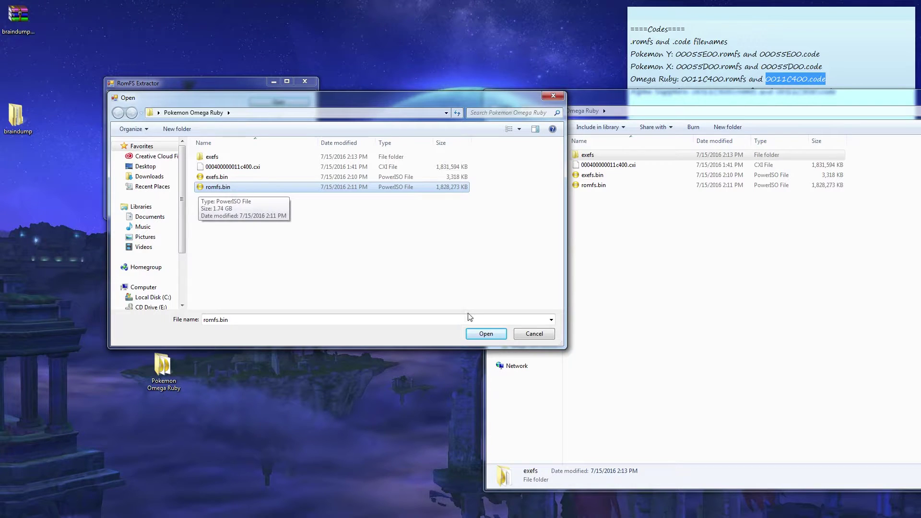
{"action": "left_click", "coordinate": [485, 334]}
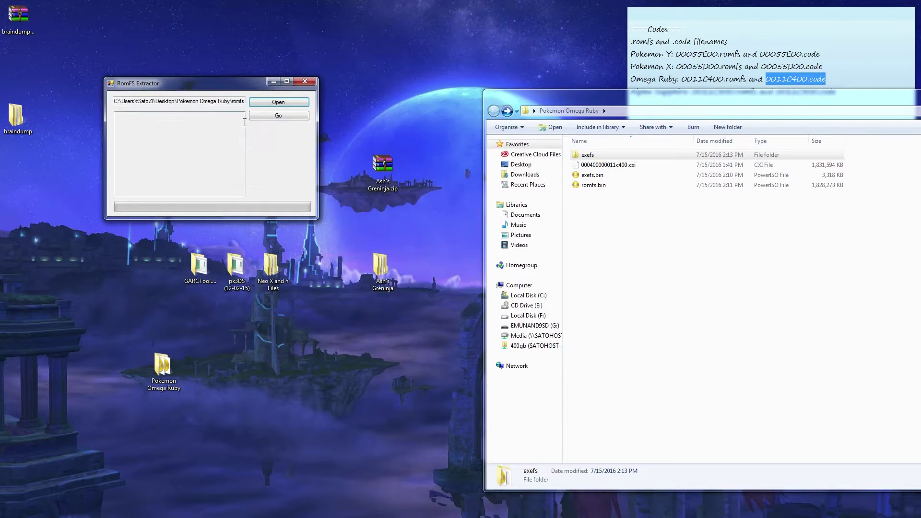
{"action": "left_click", "coordinate": [277, 116]}
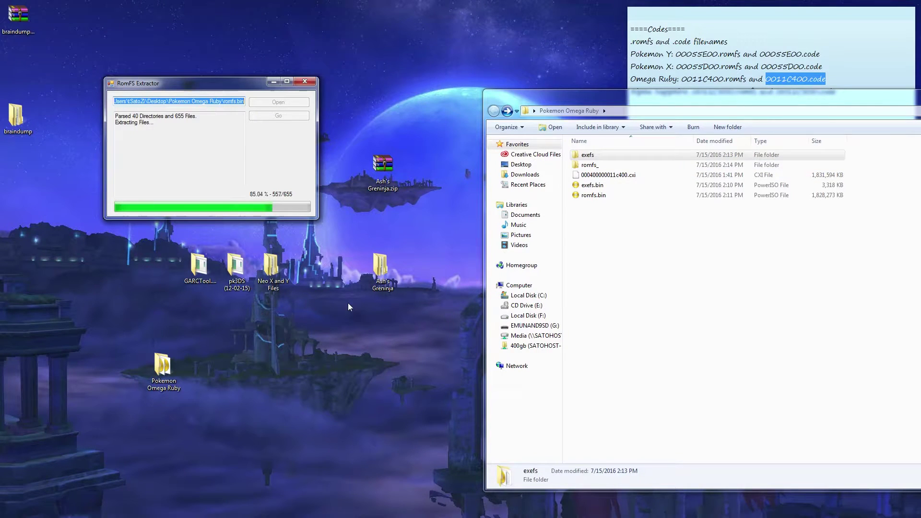
{"action": "left_click", "coordinate": [538, 296]}
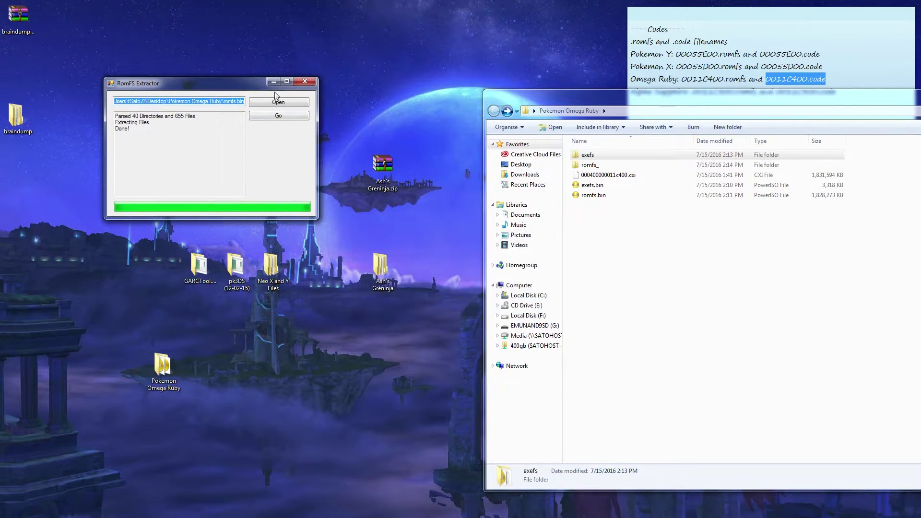
- Close RomFS Extractor and browse from the extracted romfs_ folder to a\0\0, selecting file 8
{"action": "left_click", "coordinate": [300, 83]}
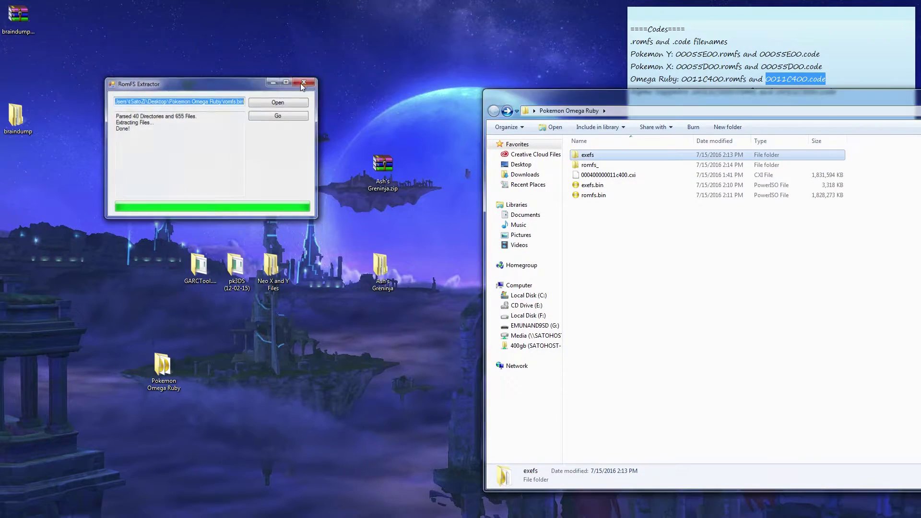
{"action": "double_click", "coordinate": [592, 165]}
{"action": "left_click_drag", "start_coordinate": [598, 96], "coordinate": [284, 38]}
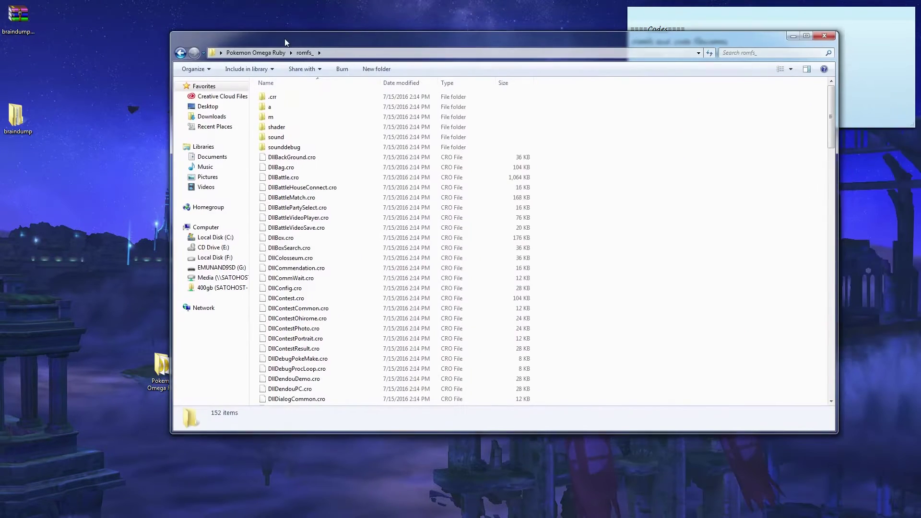
{"action": "double_click", "coordinate": [277, 109]}
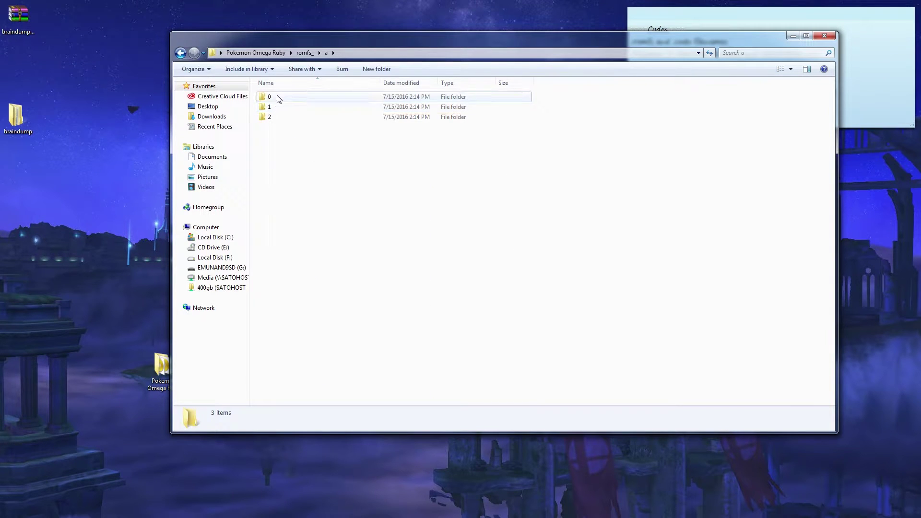
{"action": "double_click", "coordinate": [278, 98]}
{"action": "double_click", "coordinate": [279, 98]}
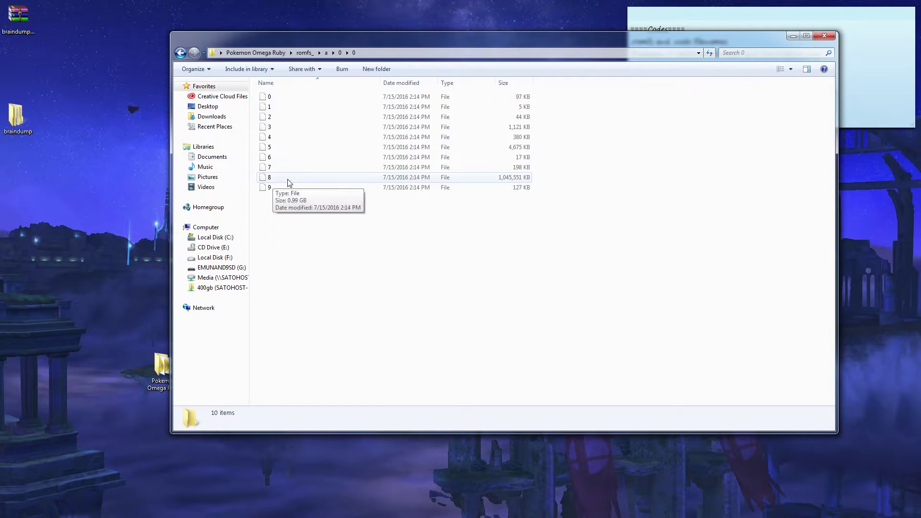
{"action": "left_click_drag", "start_coordinate": [283, 44], "coordinate": [494, 57]}
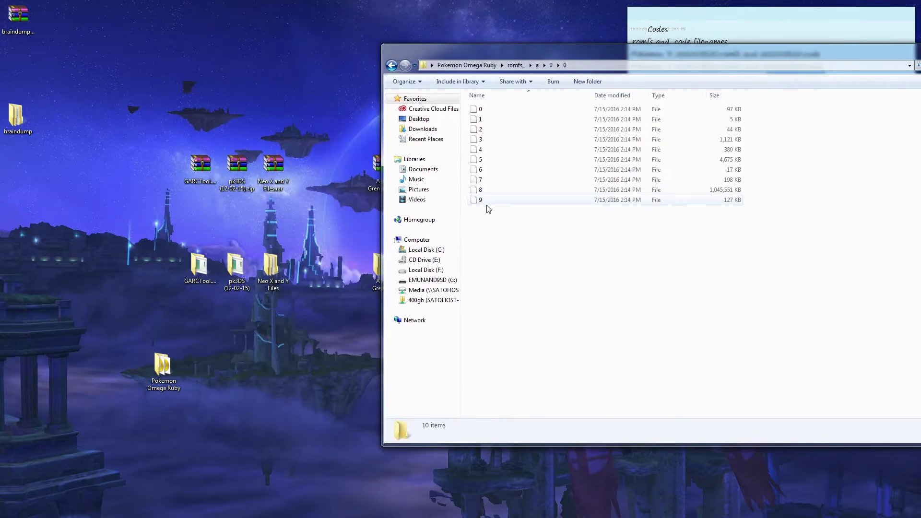
{"action": "left_click", "coordinate": [493, 191]}
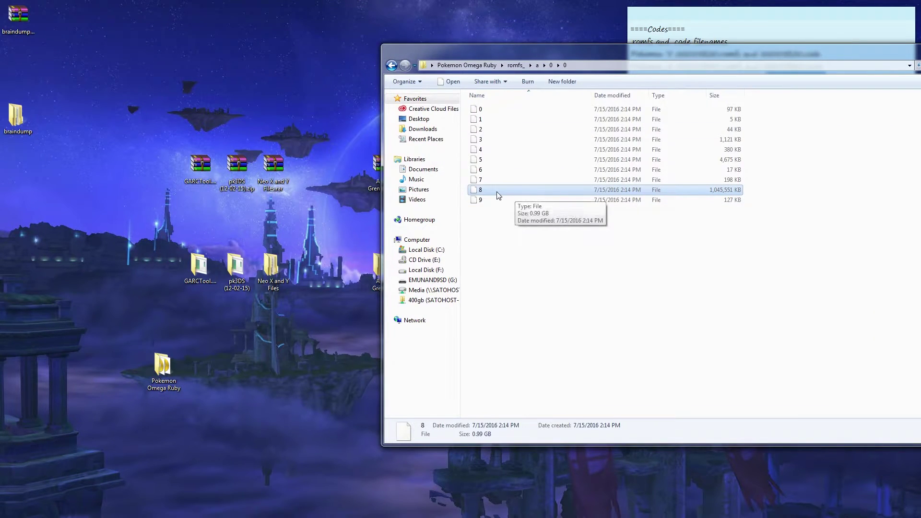
- Open the GARCTool folder, place its window clear of the RomFS files, and run GARCTool.exe
{"action": "left_click", "coordinate": [202, 276]}
{"action": "double_click", "coordinate": [202, 276]}
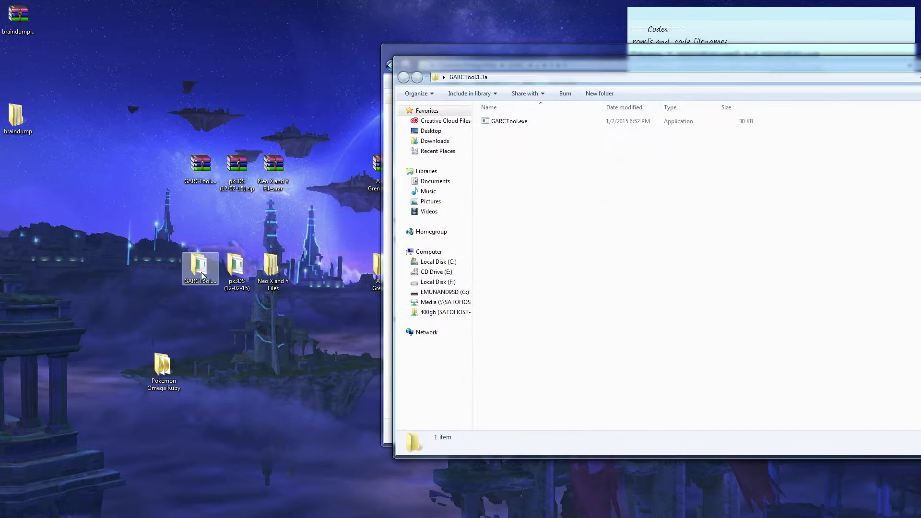
{"action": "left_click_drag", "start_coordinate": [534, 59], "coordinate": [570, 123]}
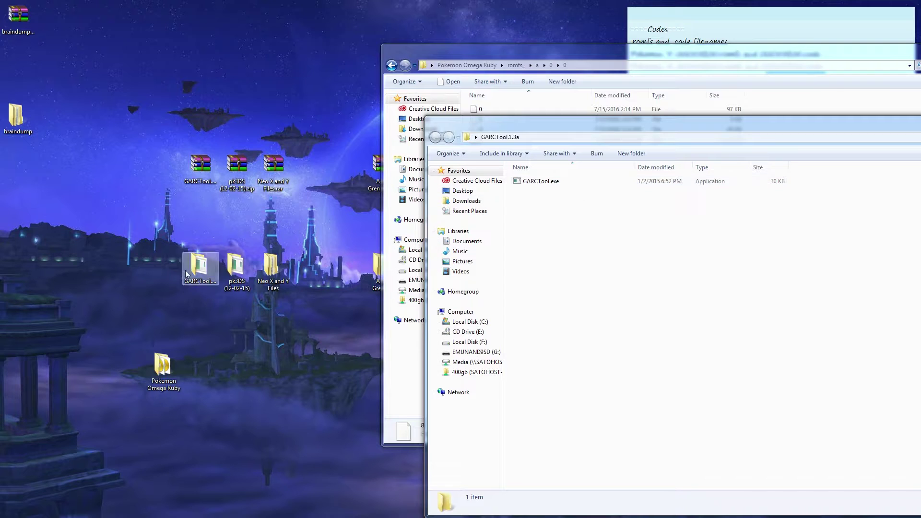
{"action": "left_click_drag", "start_coordinate": [543, 122], "coordinate": [244, 227]}
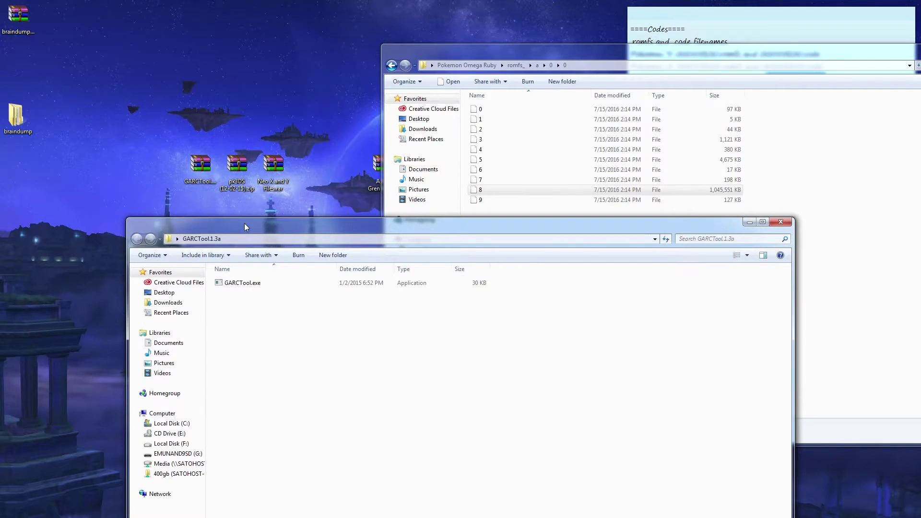
{"action": "double_click", "coordinate": [237, 282]}
{"action": "left_click", "coordinate": [496, 275]}
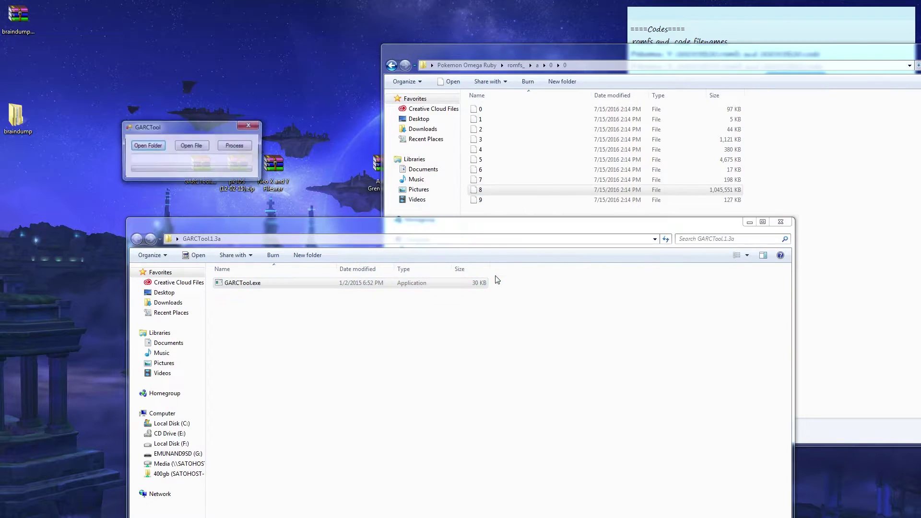
- Load file 8 from romfs_\a\0\0 into GARCTool and process it to unpack the archive
{"action": "left_click", "coordinate": [477, 193]}
{"action": "left_click_drag", "start_coordinate": [477, 194], "coordinate": [216, 161]}
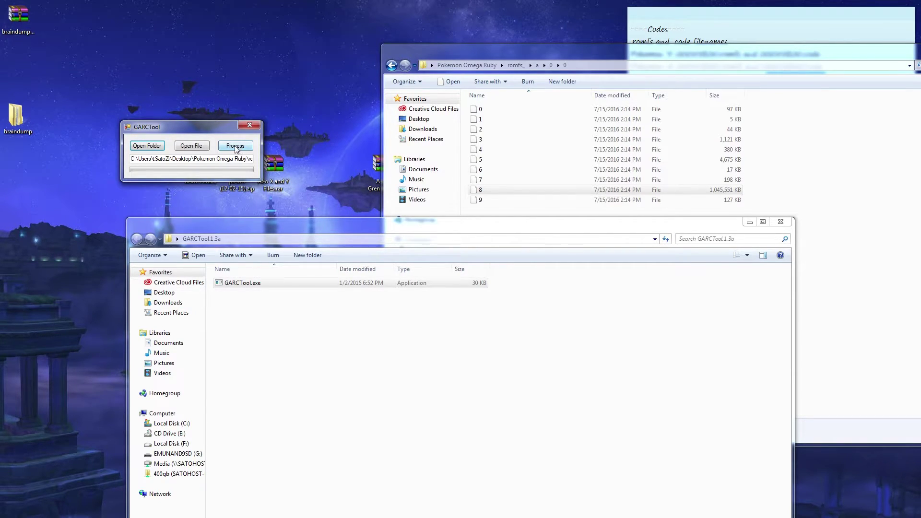
{"action": "left_click", "coordinate": [236, 150]}
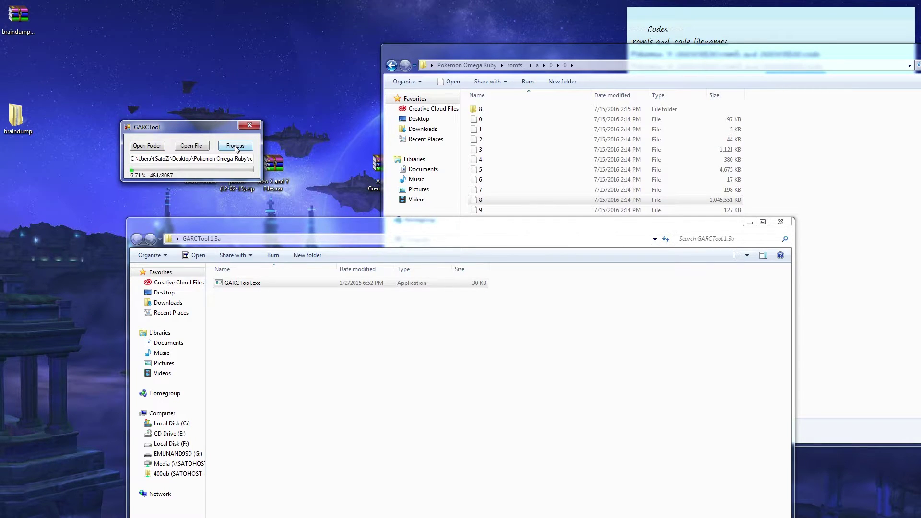
- Open the unpacked 8_ folder, close the GARCTool.1.3a folder window, and acknowledge the finished unpack
{"action": "left_click", "coordinate": [481, 109]}
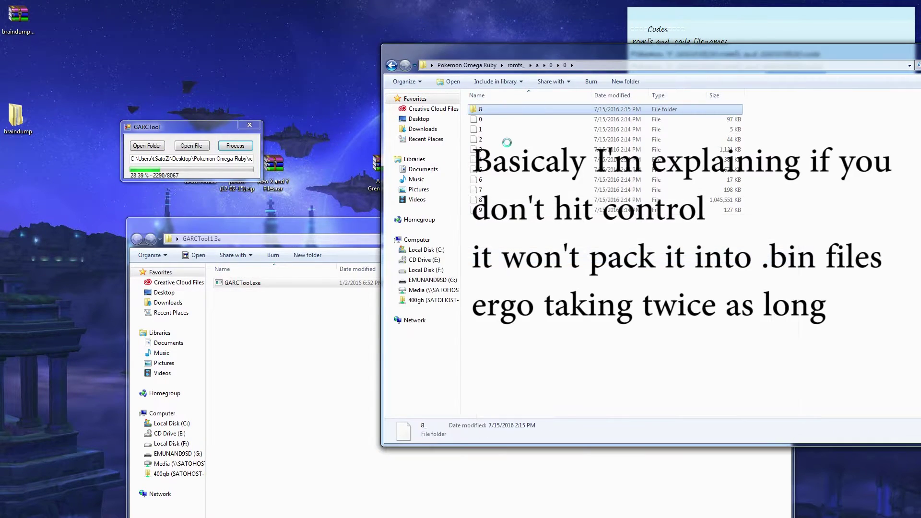
{"action": "double_click", "coordinate": [481, 109]}
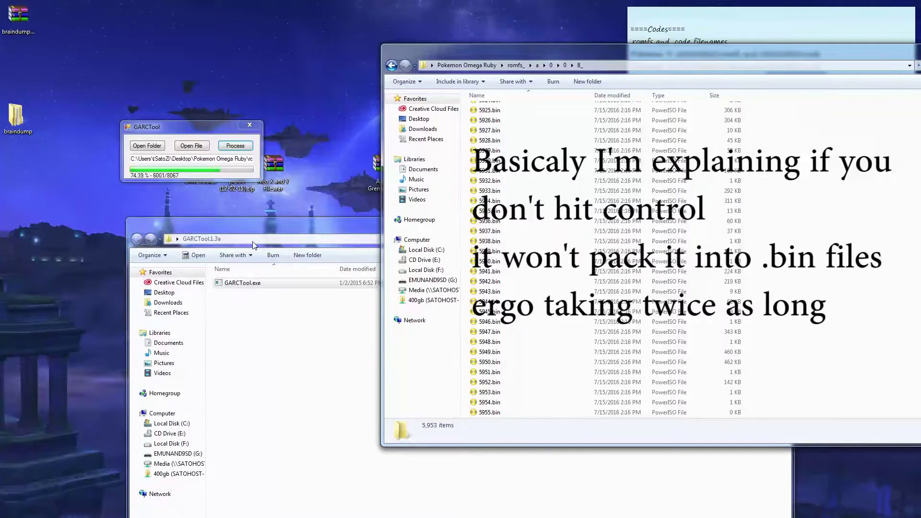
{"action": "left_click_drag", "start_coordinate": [268, 226], "coordinate": [153, 241]}
{"action": "left_click", "coordinate": [664, 239]}
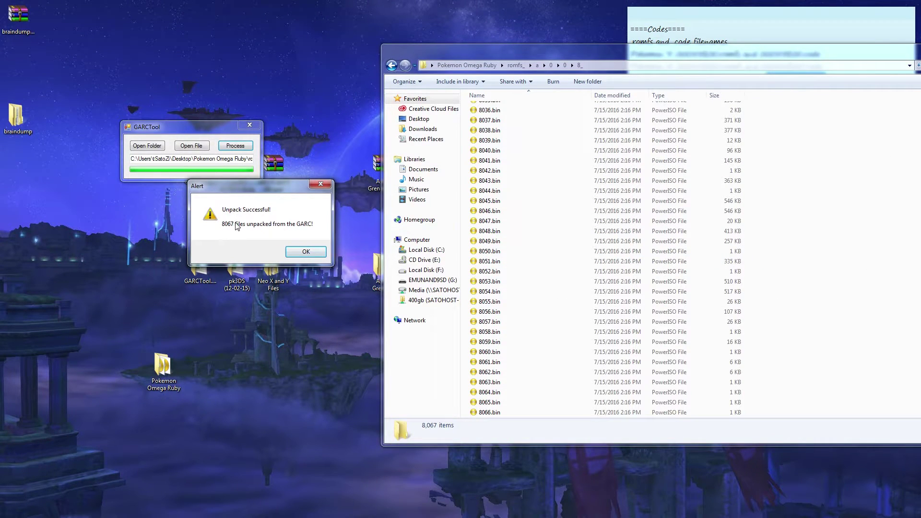
{"action": "left_click", "coordinate": [305, 251]}
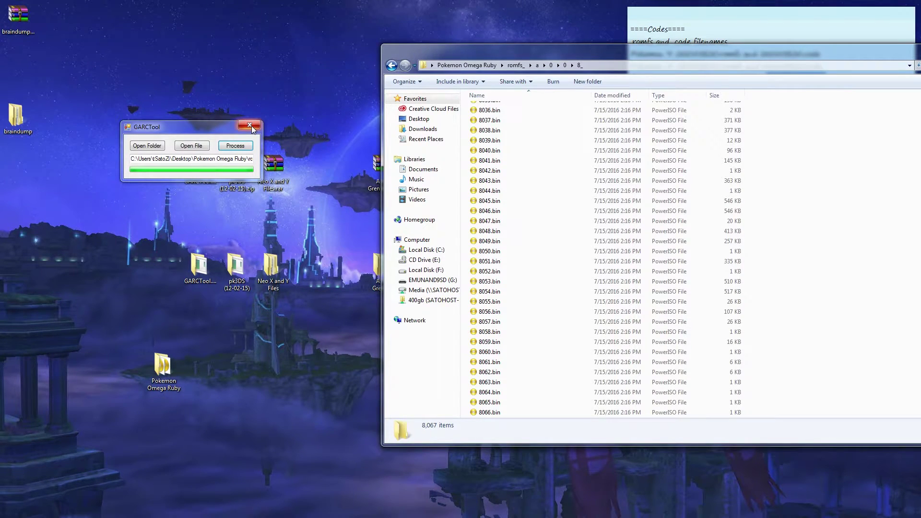
- Open the inner Ash's Greninja folder and arrange its window beside the 8_ folder and GARCTool
{"action": "left_click_drag", "start_coordinate": [184, 124], "coordinate": [129, 36]}
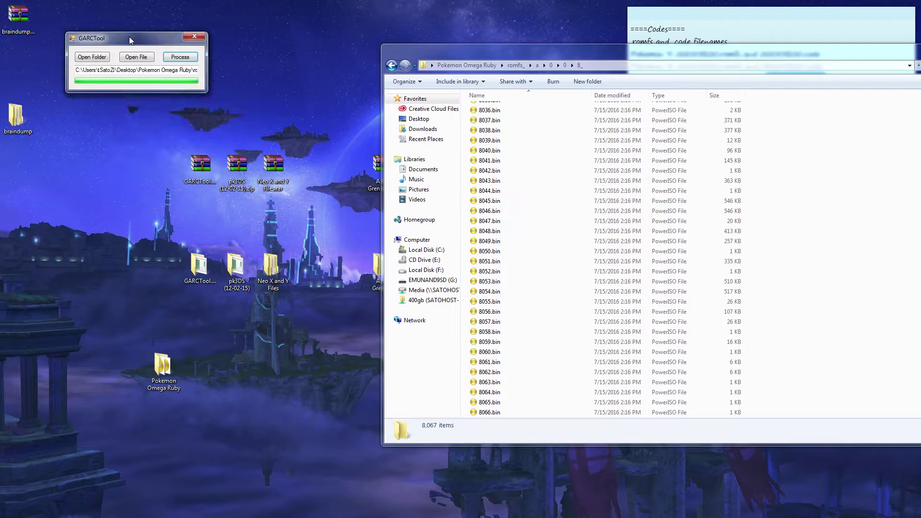
{"action": "left_click_drag", "start_coordinate": [677, 51], "coordinate": [416, 437]}
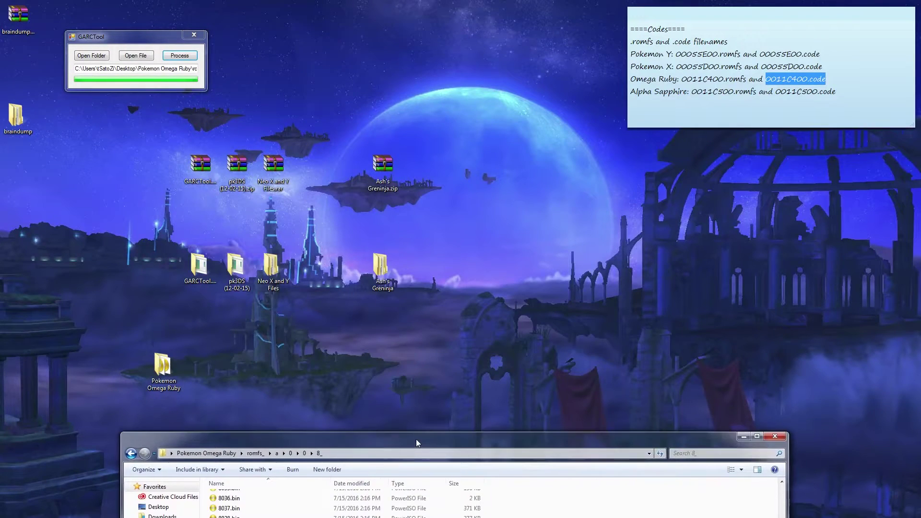
{"action": "double_click", "coordinate": [380, 267]}
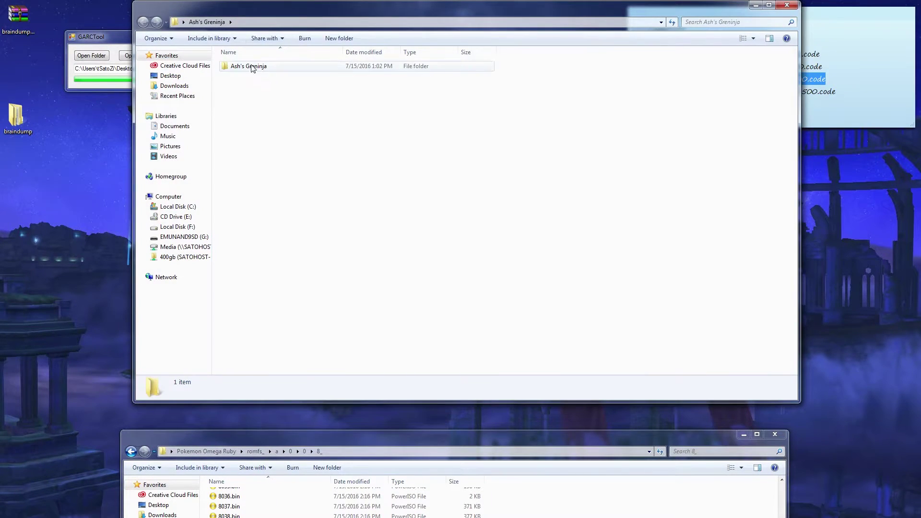
{"action": "double_click", "coordinate": [249, 67]}
{"action": "left_click_drag", "start_coordinate": [266, 12], "coordinate": [759, 12]}
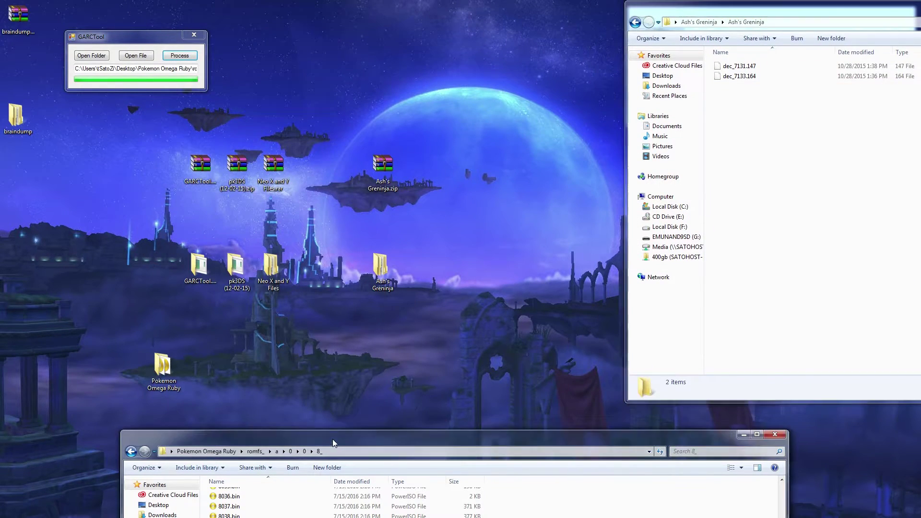
{"action": "left_click_drag", "start_coordinate": [333, 439], "coordinate": [223, 143]}
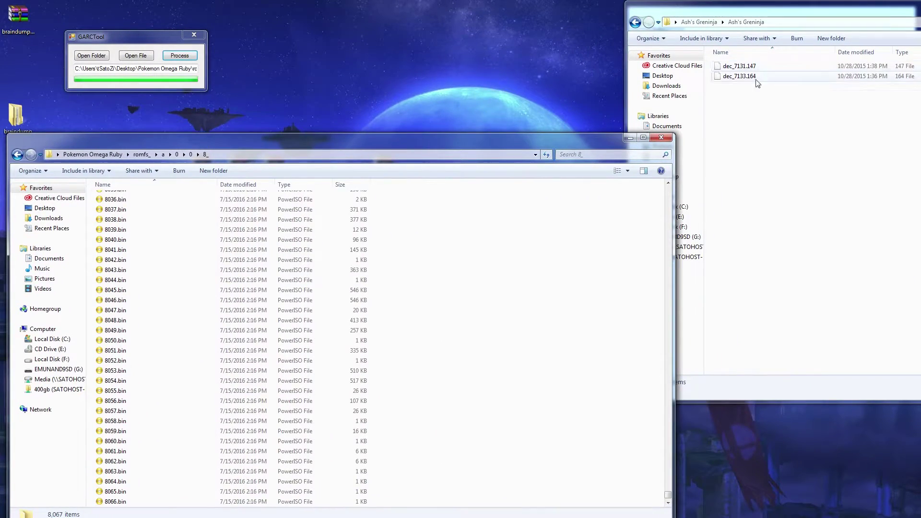
- Search the 8_ folder for 7131 and decompress 7131.bin with GARCTool, deleting the compressed file
{"action": "left_click", "coordinate": [627, 155]}
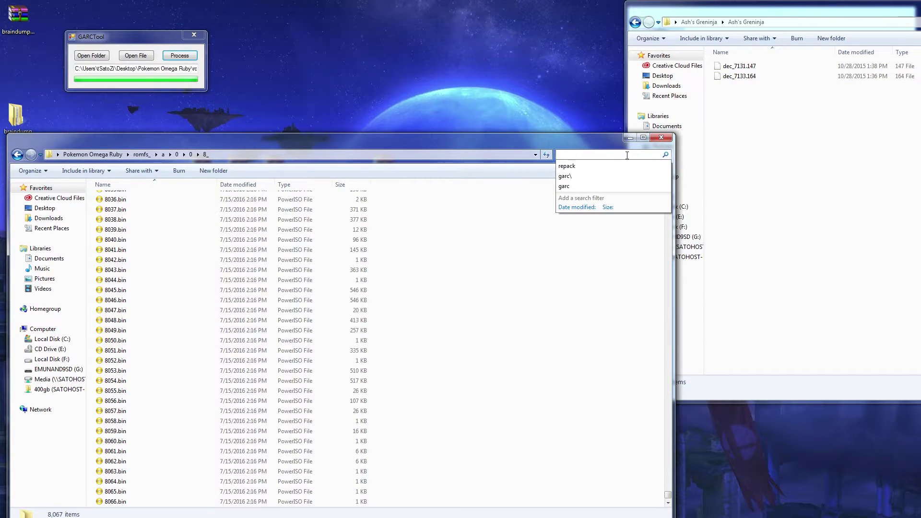
{"action": "type", "text": "7131"}
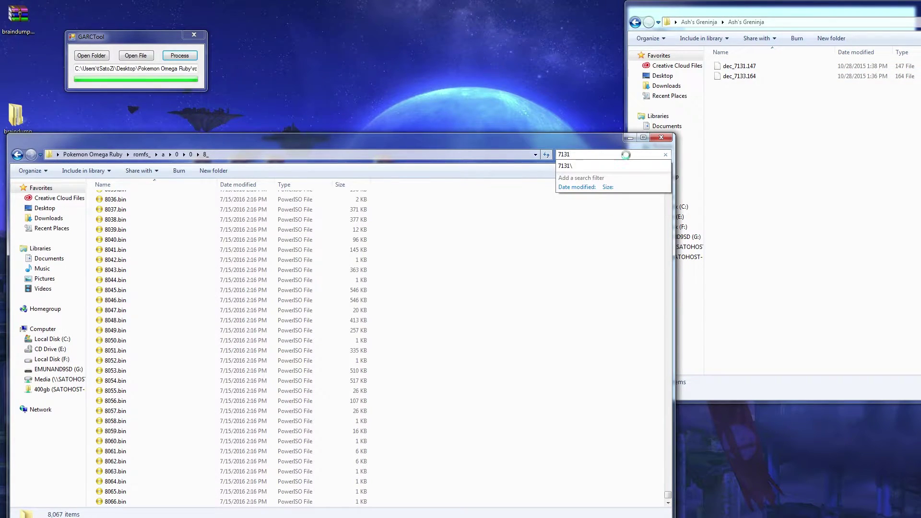
{"action": "left_click", "coordinate": [142, 195]}
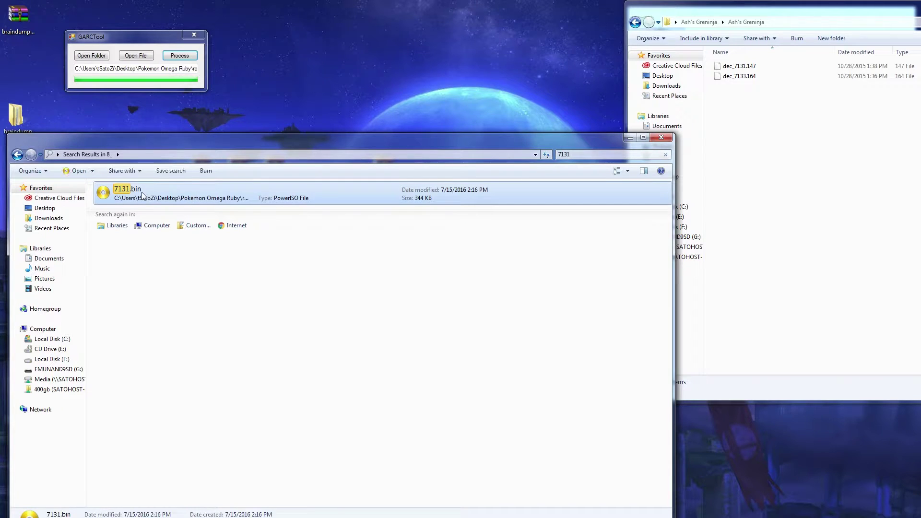
{"action": "left_click_drag", "start_coordinate": [142, 195], "coordinate": [158, 72]}
{"action": "left_click", "coordinate": [179, 56]}
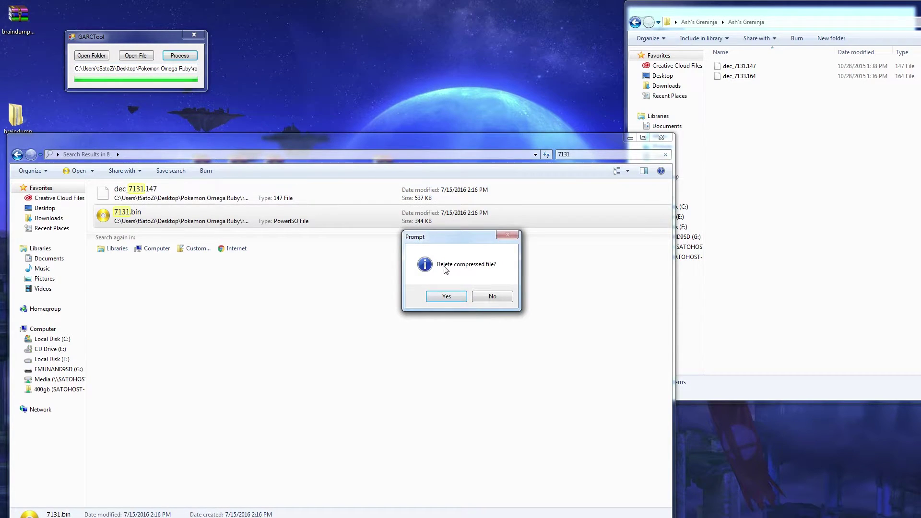
{"action": "left_click", "coordinate": [446, 296]}
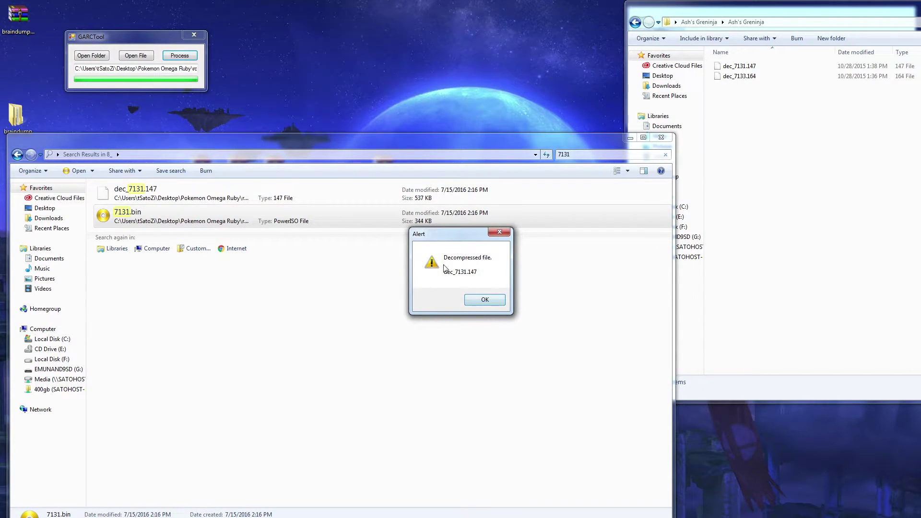
{"action": "left_click", "coordinate": [480, 301]}
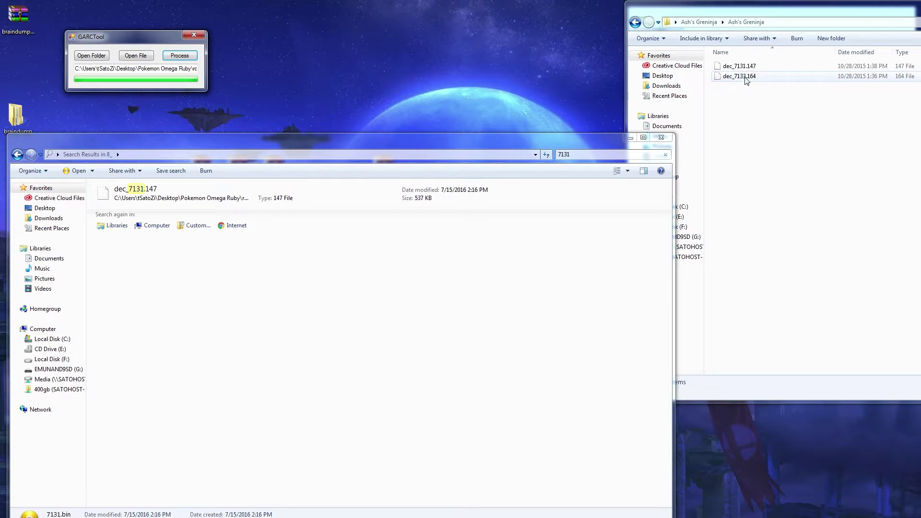
- Search for 7133 and decompress 7133.bin with GARCTool, deleting the compressed file, and clear the search to return to the full 8_ file list
{"action": "left_click", "coordinate": [629, 154]}
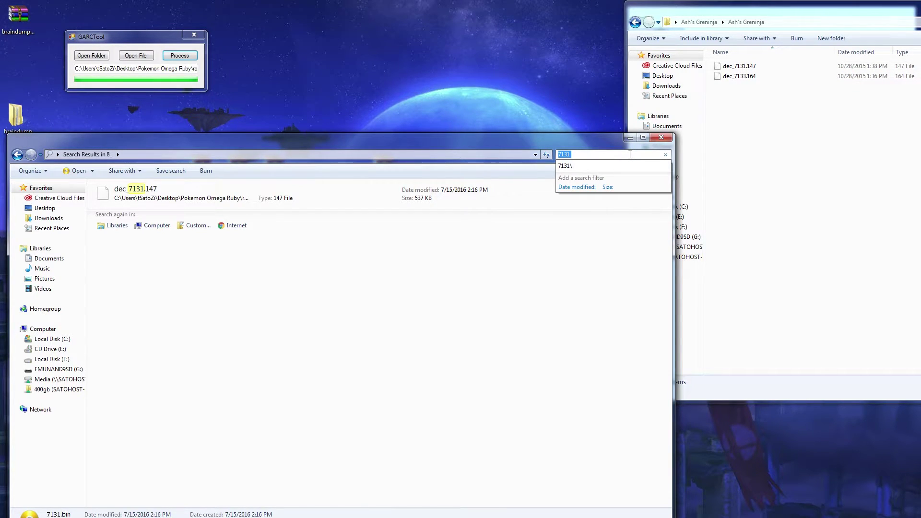
{"action": "type", "text": "7133"}
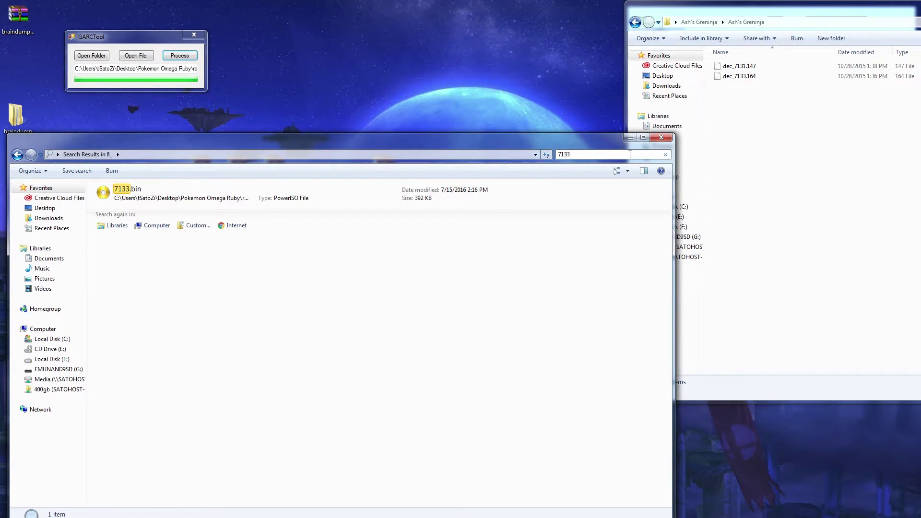
{"action": "left_click_drag", "start_coordinate": [124, 192], "coordinate": [160, 79]}
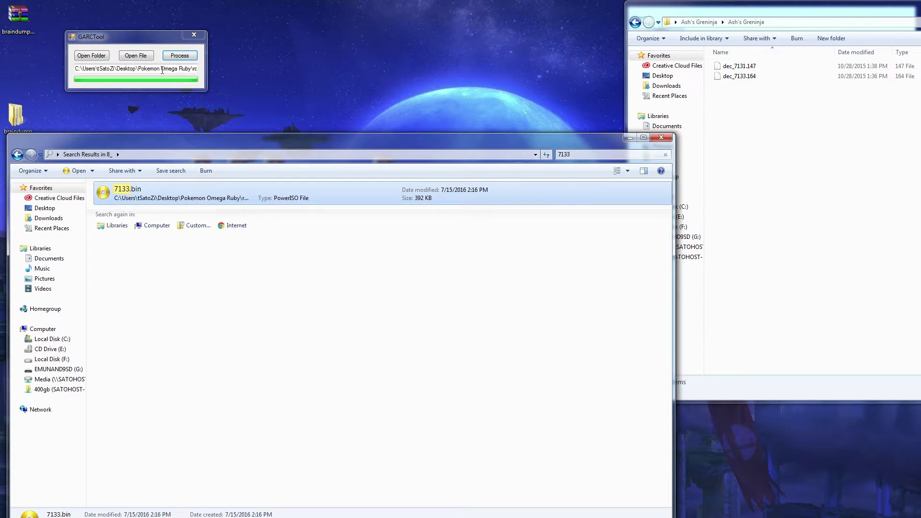
{"action": "left_click", "coordinate": [179, 56]}
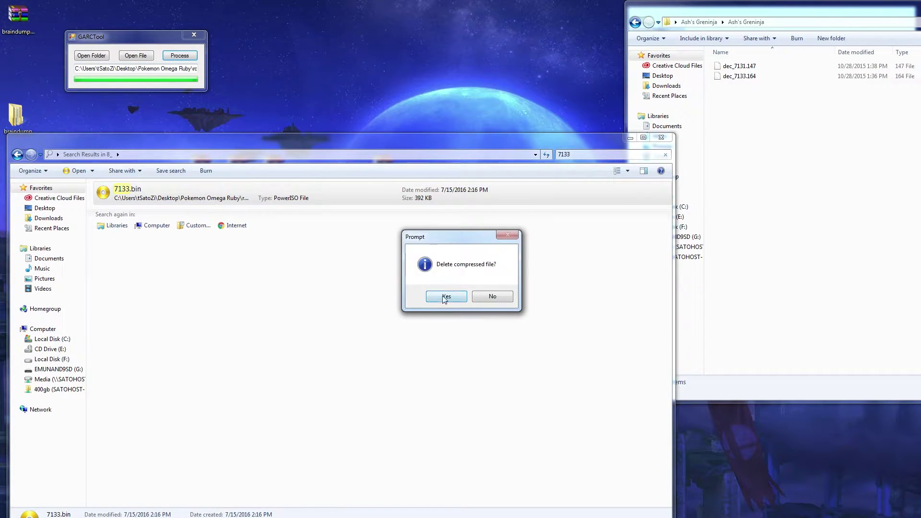
{"action": "left_click", "coordinate": [445, 297]}
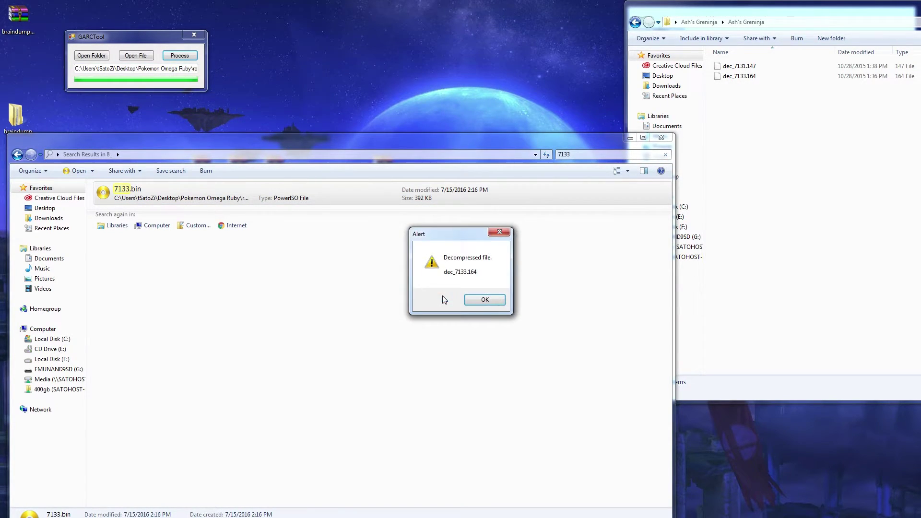
{"action": "left_click", "coordinate": [485, 300]}
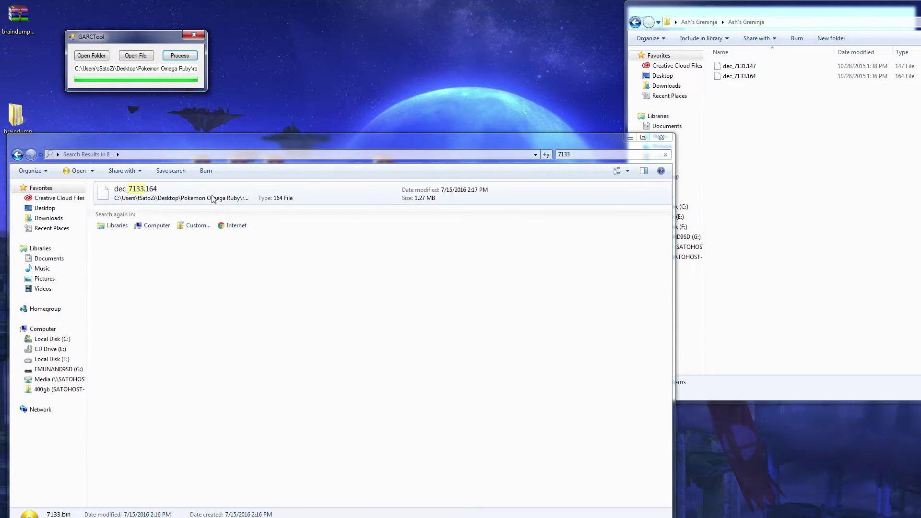
{"action": "left_click", "coordinate": [666, 154]}
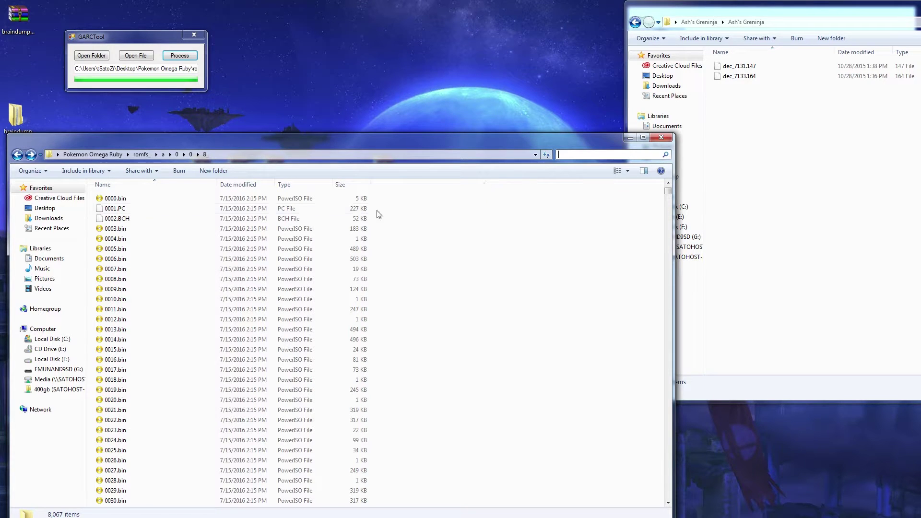
{"action": "left_click_drag", "start_coordinate": [668, 191], "coordinate": [671, 497]}
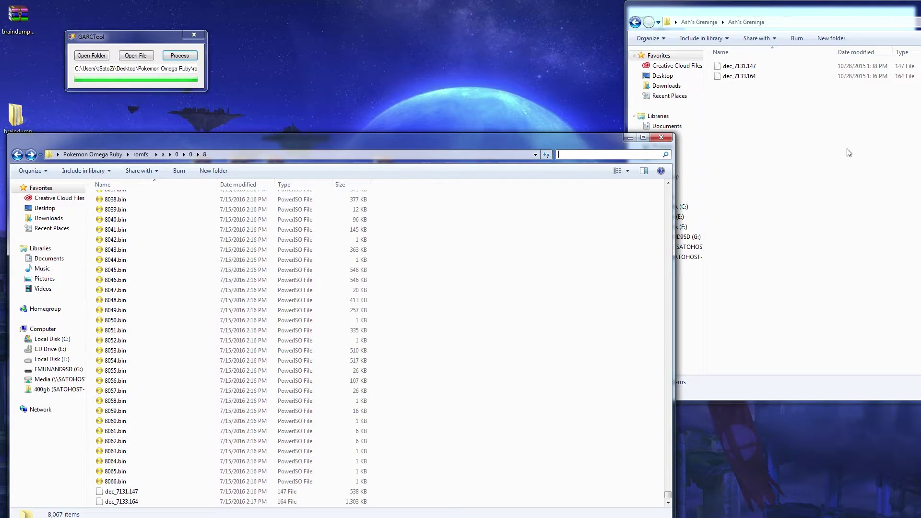
- Copy dec_7131.147 and dec_7133.164 from the Ash's Greninja folder into the 8_ folder, replacing the existing files
{"action": "left_click_drag", "start_coordinate": [814, 110], "coordinate": [755, 67]}
{"action": "left_click", "coordinate": [560, 226]}
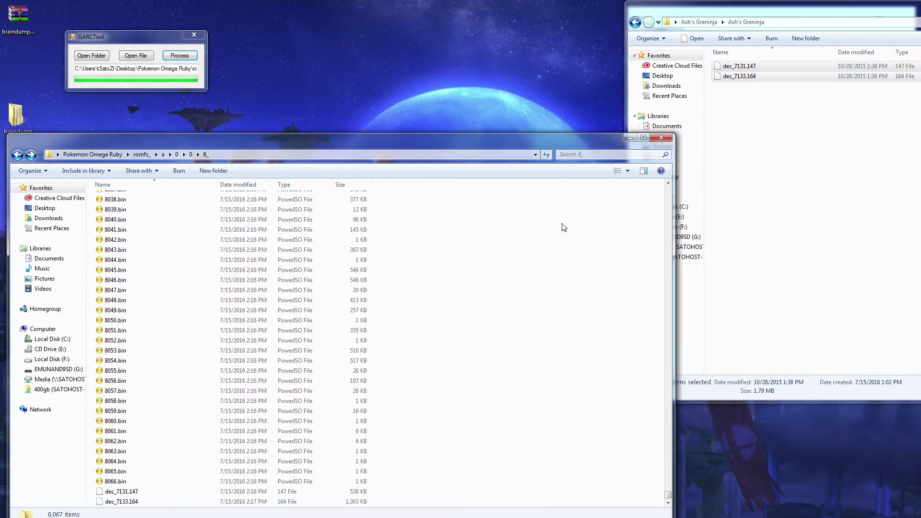
{"action": "key", "text": "ctrl+v"}
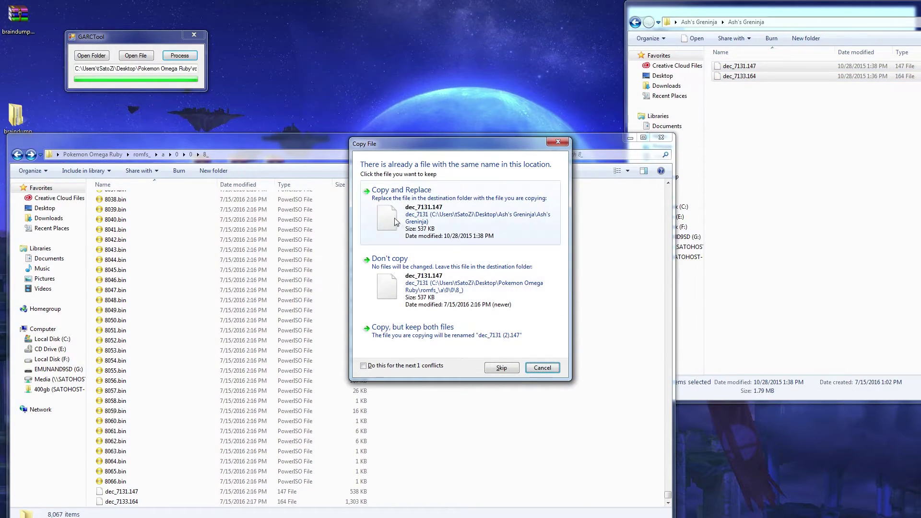
{"action": "left_click", "coordinate": [439, 205]}
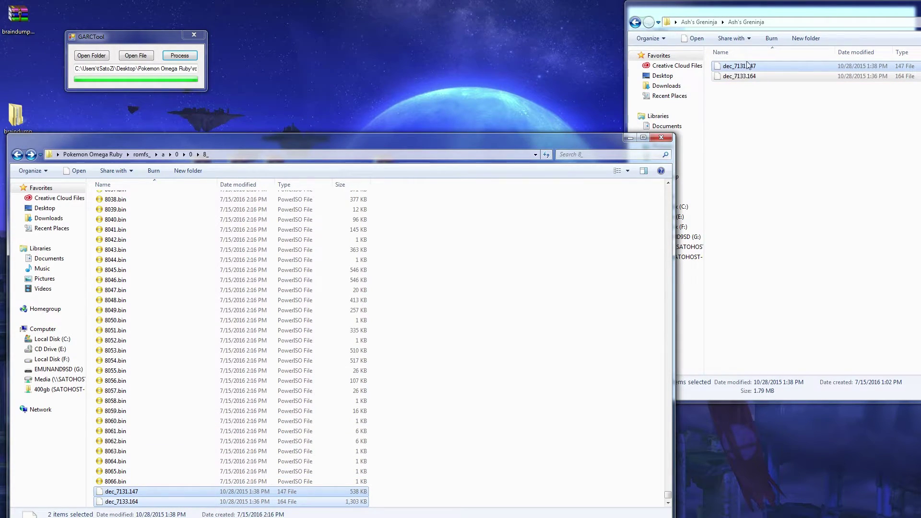
- Compress the replaced dec_7131.147 in the 8_ folder with GARCTool and acknowledge the alert
{"action": "left_click", "coordinate": [17, 154]}
{"action": "left_click", "coordinate": [31, 155]}
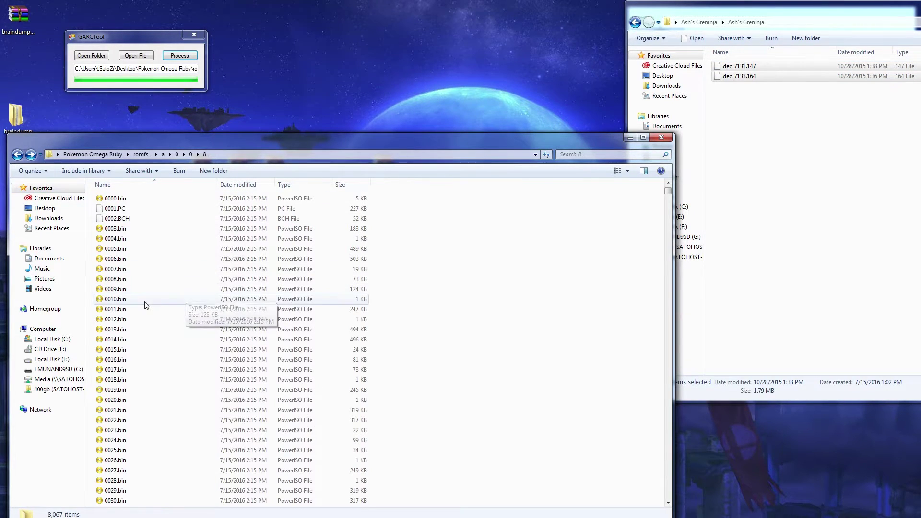
{"action": "left_click_drag", "start_coordinate": [669, 192], "coordinate": [667, 499]}
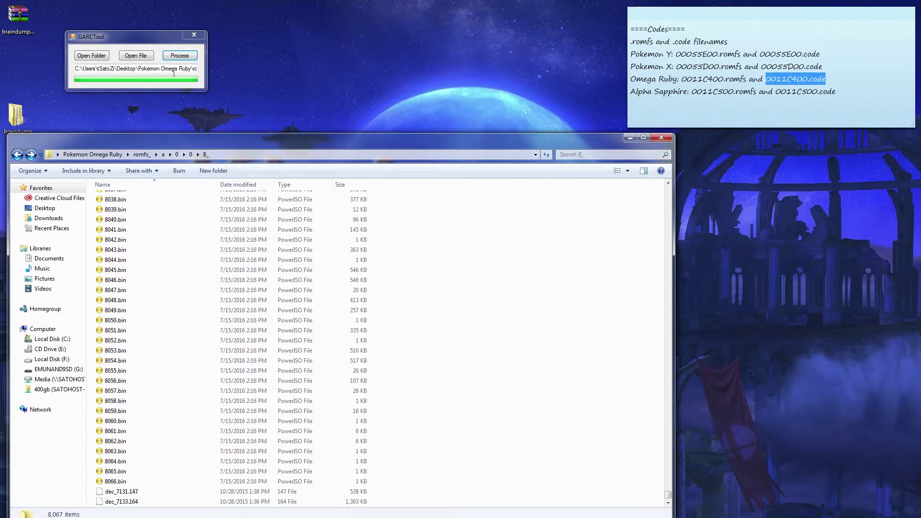
{"action": "left_click", "coordinate": [121, 491]}
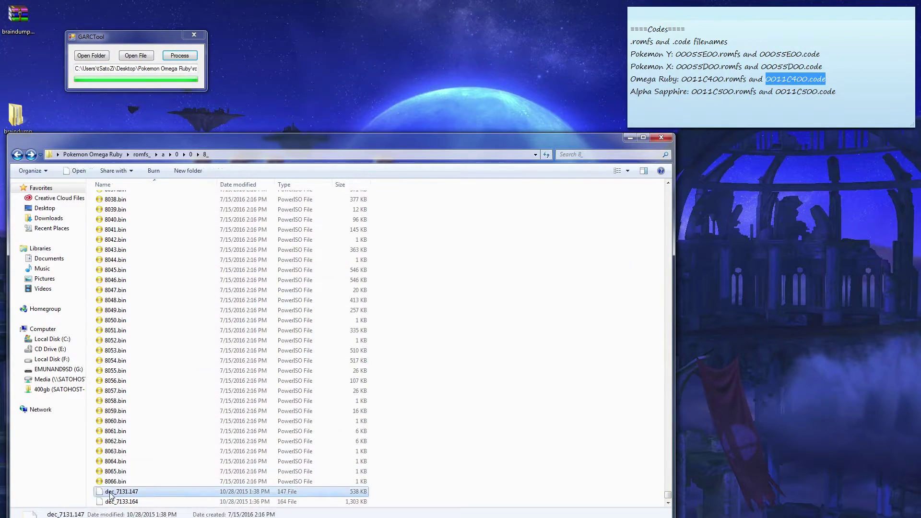
{"action": "left_click_drag", "start_coordinate": [138, 357], "coordinate": [185, 57]}
{"action": "left_click", "coordinate": [185, 68]}
{"action": "key", "text": "Right"}
{"action": "key", "text": "Right"}
{"action": "key", "text": "Right"}
{"action": "key", "text": "Right"}
{"action": "key", "text": "Right"}
{"action": "key", "text": "Right"}
{"action": "key", "text": "Right"}
{"action": "key", "text": "Right"}
{"action": "key", "text": "Right"}
{"action": "key", "text": "Right"}
{"action": "key", "text": "Right"}
{"action": "key", "text": "Right"}
{"action": "key", "text": "Right"}
{"action": "key", "text": "Right"}
{"action": "key", "text": "Right"}
{"action": "key", "text": "Right"}
{"action": "key", "text": "Right"}
{"action": "key", "text": "Right"}
{"action": "key", "text": "Right"}
{"action": "key", "text": "Right"}
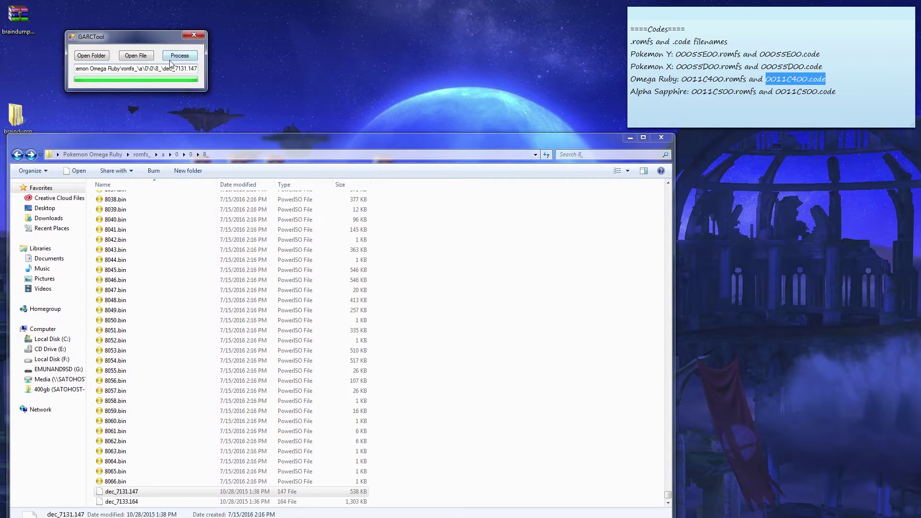
{"action": "left_click", "coordinate": [176, 57]}
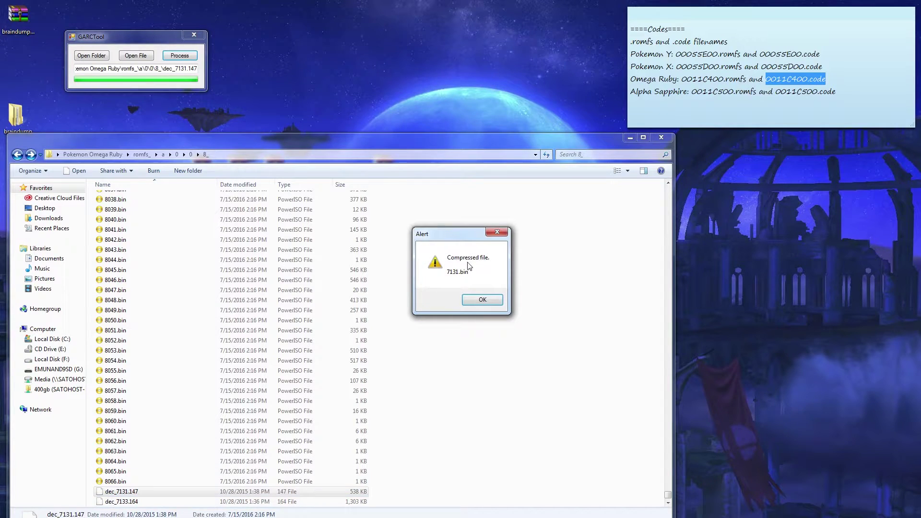
{"action": "left_click", "coordinate": [483, 300]}
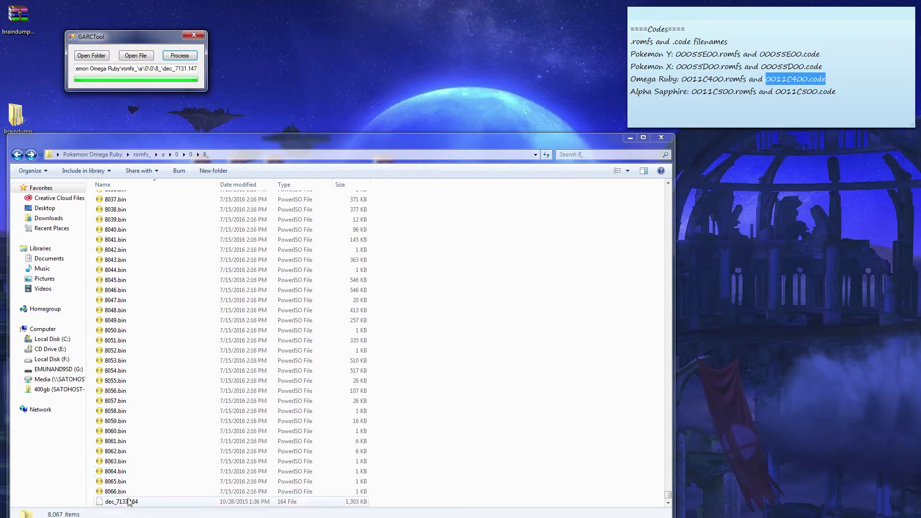
- Compress dec_7133.164 from the 8_ folder with GARCTool and acknowledge the alert
{"action": "left_click_drag", "start_coordinate": [117, 502], "coordinate": [172, 67]}
{"action": "left_click", "coordinate": [172, 68]}
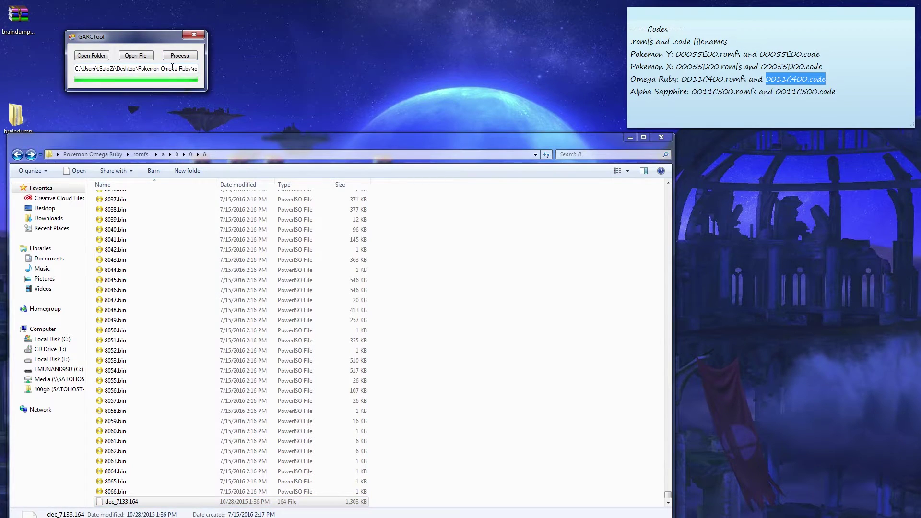
{"action": "key", "text": "Right"}
{"action": "key", "text": "Right"}
{"action": "key", "text": "Right"}
{"action": "key", "text": "Right"}
{"action": "key", "text": "Right"}
{"action": "key", "text": "Right"}
{"action": "key", "text": "Right"}
{"action": "key", "text": "Right"}
{"action": "key", "text": "Right"}
{"action": "key", "text": "Right"}
{"action": "key", "text": "Right"}
{"action": "key", "text": "Right"}
{"action": "key", "text": "Right"}
{"action": "key", "text": "Right"}
{"action": "key", "text": "Right"}
{"action": "key", "text": "Right"}
{"action": "key", "text": "Right"}
{"action": "key", "text": "Right"}
{"action": "key", "text": "Right"}
{"action": "key", "text": "Right"}
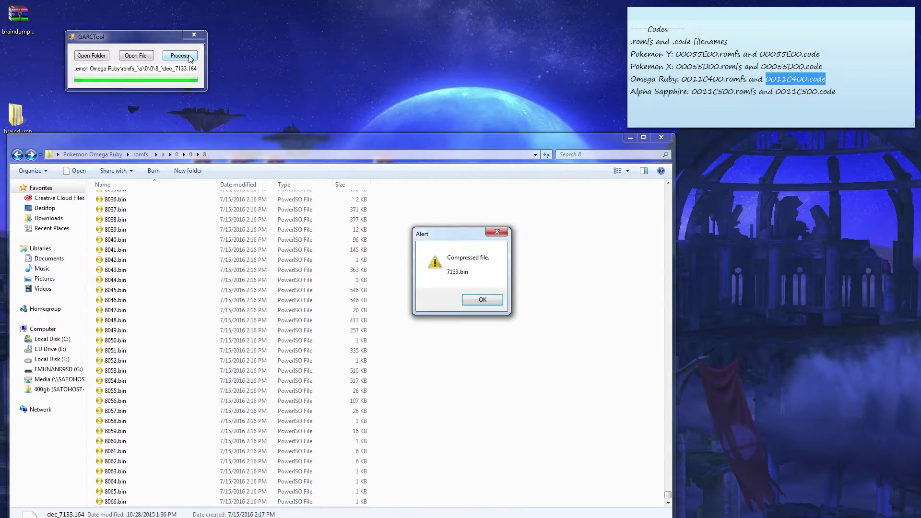
{"action": "left_click", "coordinate": [479, 301]}
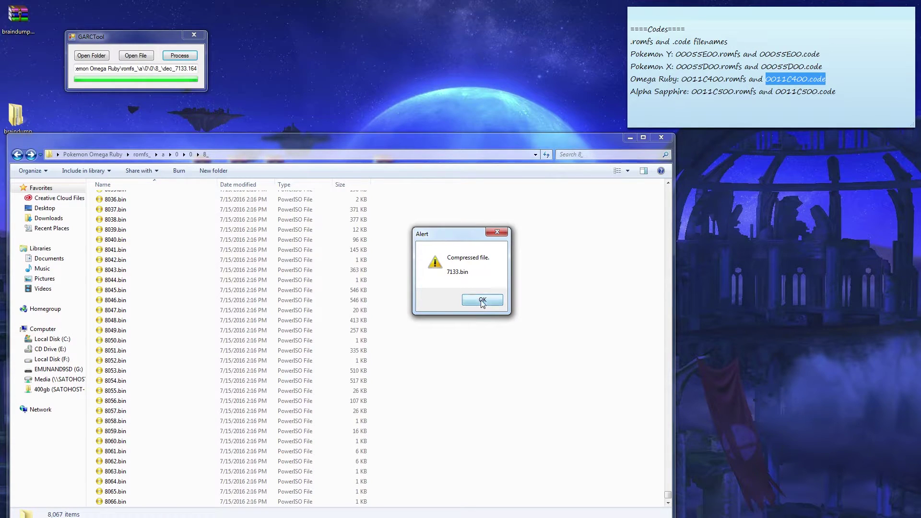
- Go up to the parent folder, pack the 8_ folder into a GARC file with GARCTool, and close the tool
{"action": "left_click", "coordinate": [17, 154]}
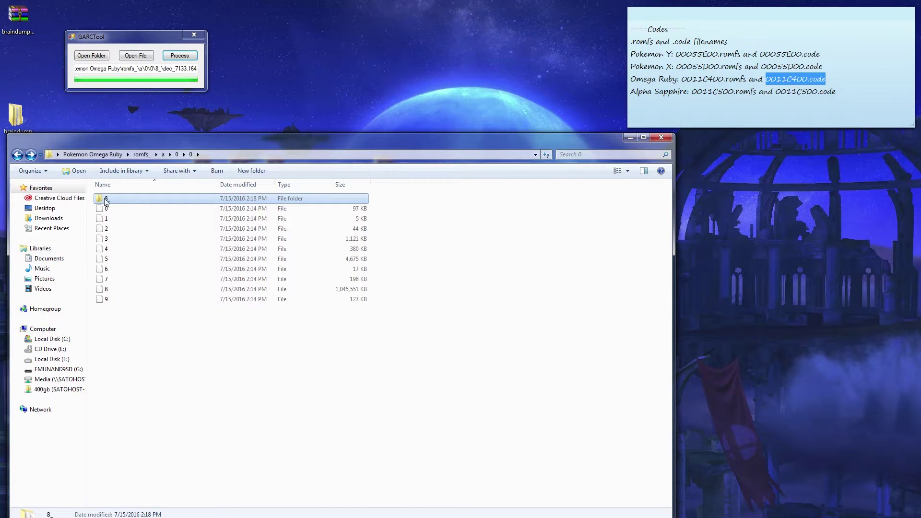
{"action": "left_click_drag", "start_coordinate": [106, 200], "coordinate": [177, 71]}
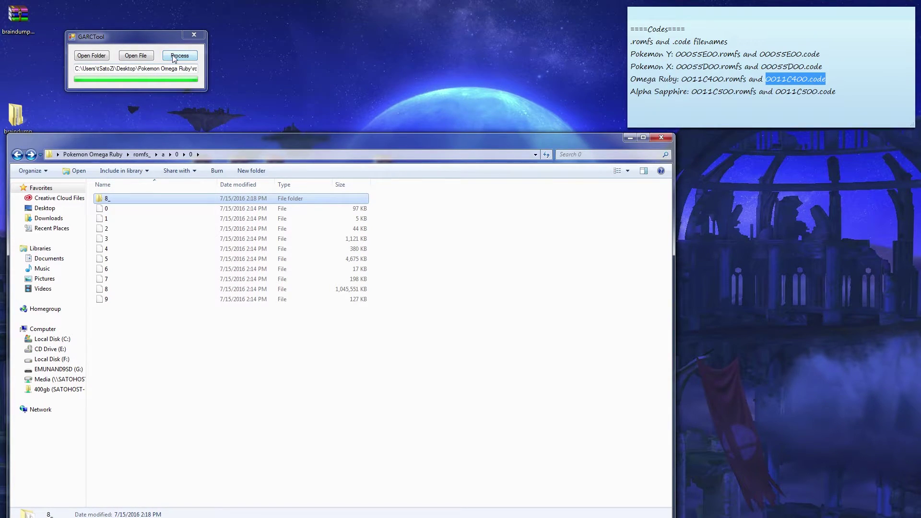
{"action": "left_click", "coordinate": [174, 58]}
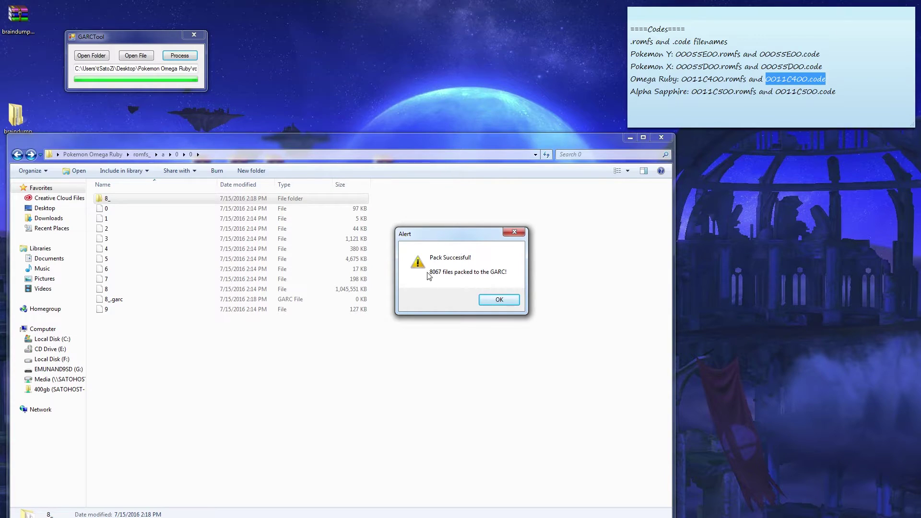
{"action": "left_click", "coordinate": [500, 301]}
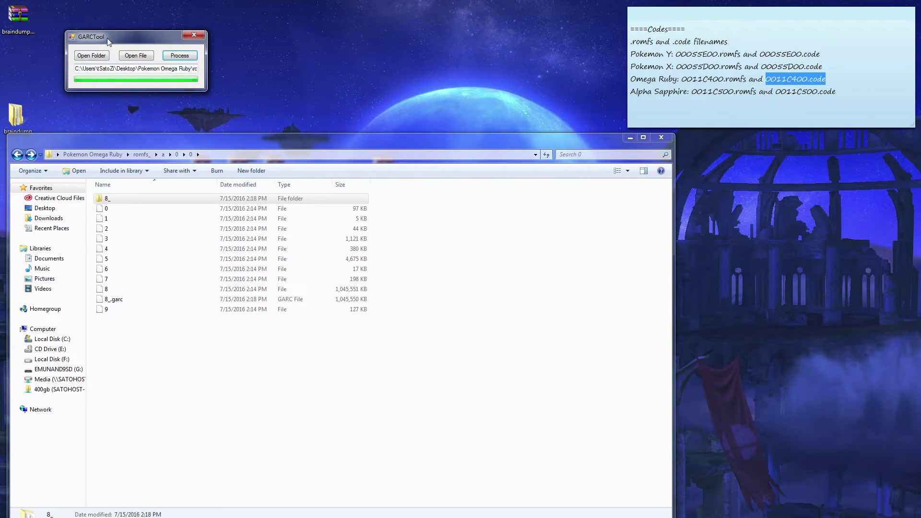
{"action": "left_click_drag", "start_coordinate": [109, 43], "coordinate": [161, 54]}
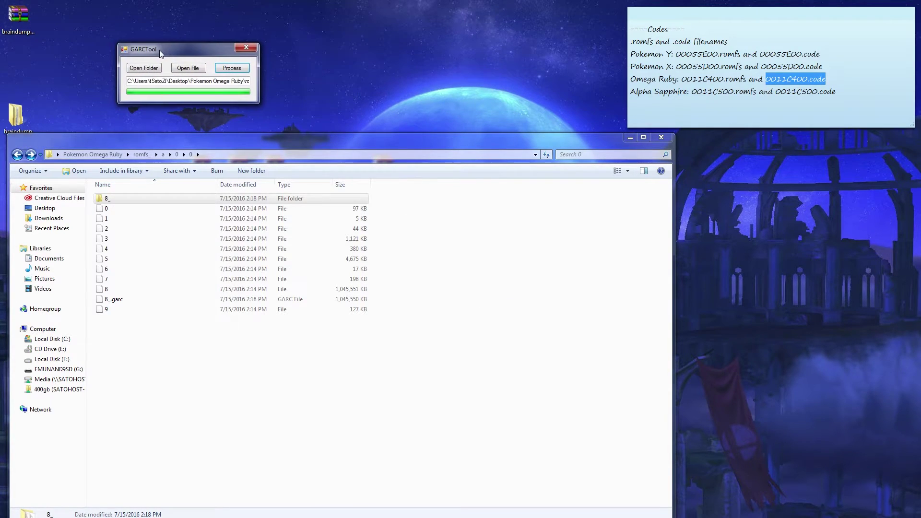
{"action": "left_click", "coordinate": [247, 47]}
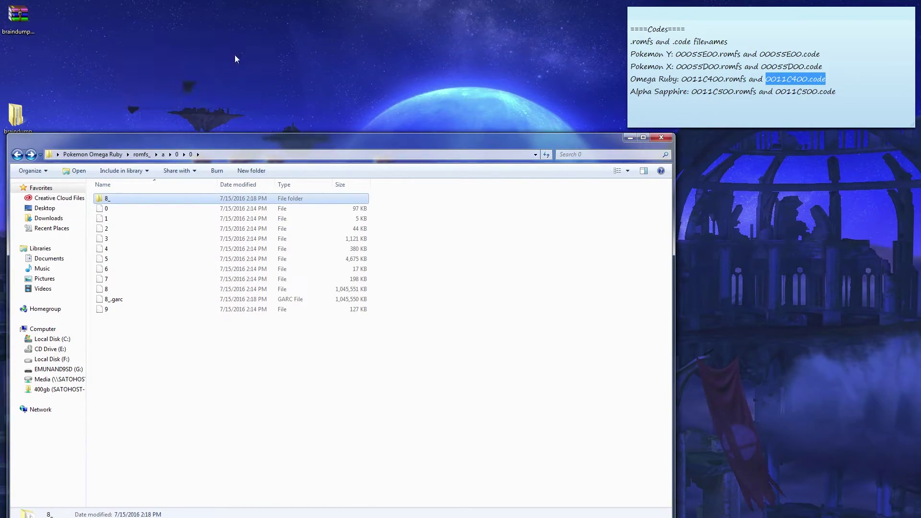
- Delete the unpacked 8_ folder from romfs_\a\0\0
{"action": "right_click", "coordinate": [116, 203]}
{"action": "left_click", "coordinate": [170, 456]}
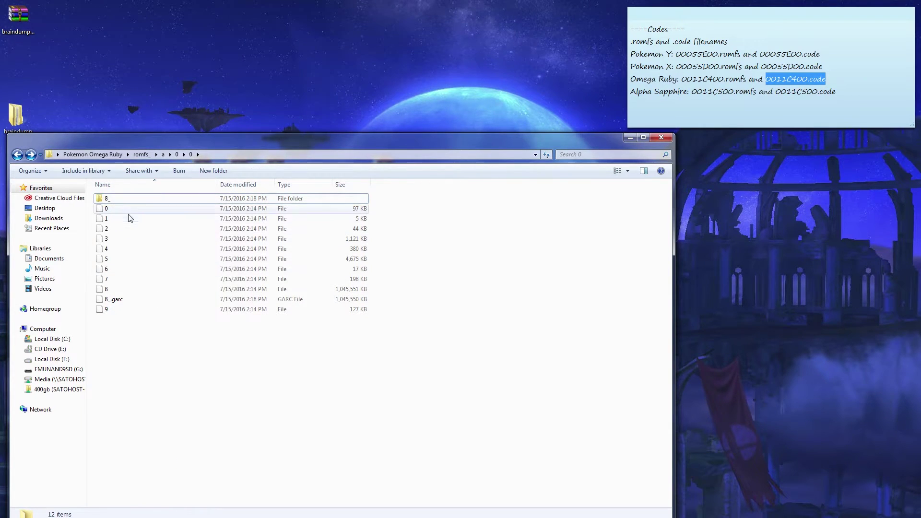
{"action": "right_click", "coordinate": [119, 200]}
{"action": "left_click", "coordinate": [177, 451]}
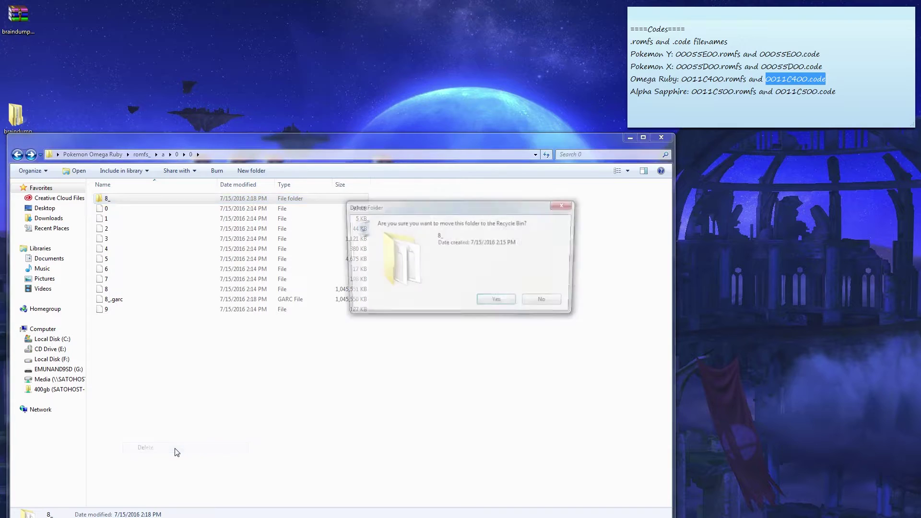
{"action": "left_click", "coordinate": [494, 303]}
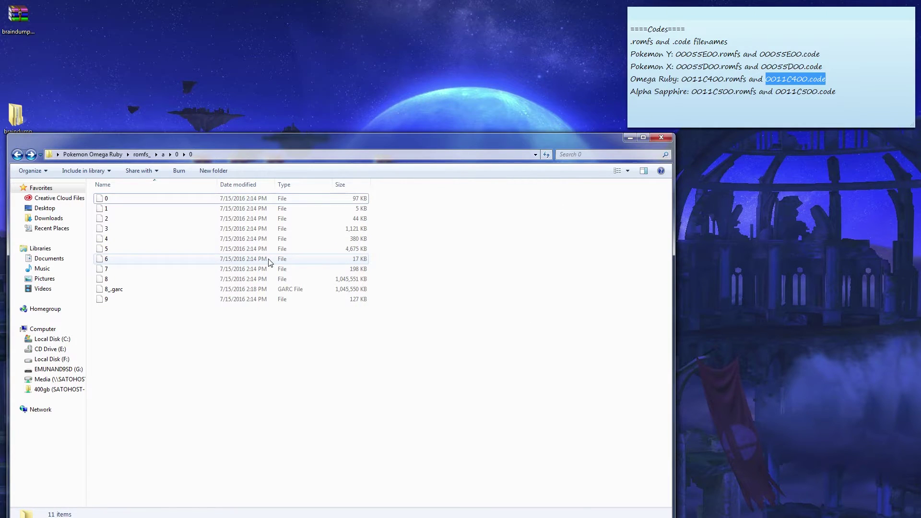
- Delete the original archive file 8, keeping the newly packed 8_.garc
{"action": "left_click", "coordinate": [121, 291]}
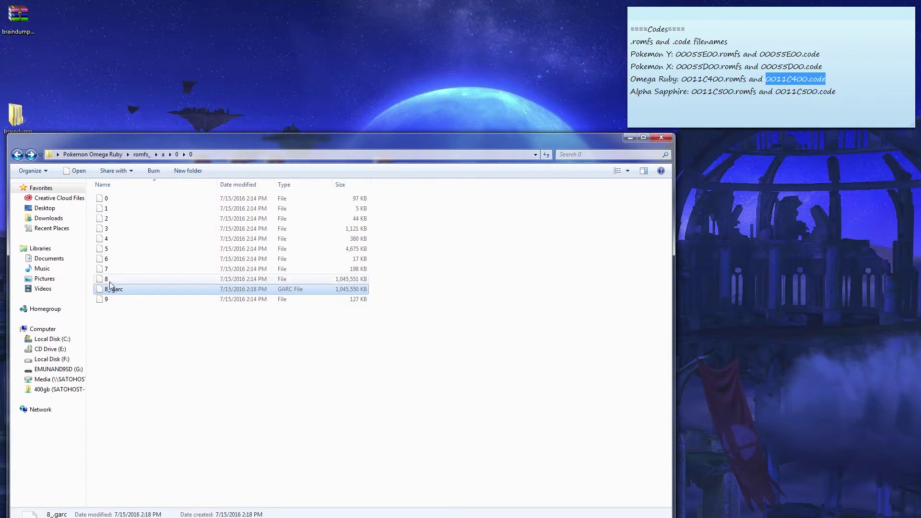
{"action": "left_click", "coordinate": [109, 282]}
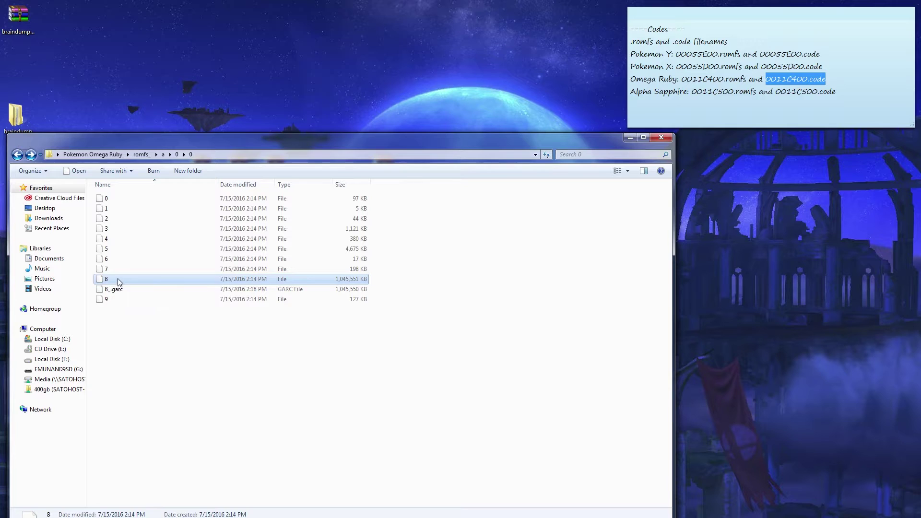
{"action": "right_click", "coordinate": [115, 279]}
{"action": "left_click", "coordinate": [142, 471]}
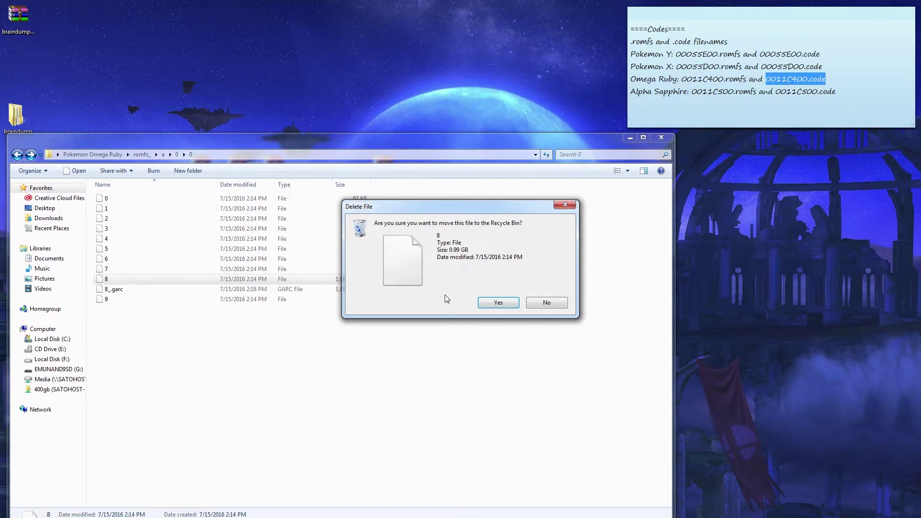
{"action": "left_click", "coordinate": [498, 302]}
- Rename 8_.garc to 8, removing its extension, and accept the extension change
{"action": "left_click", "coordinate": [139, 280]}
{"action": "right_click", "coordinate": [140, 280]}
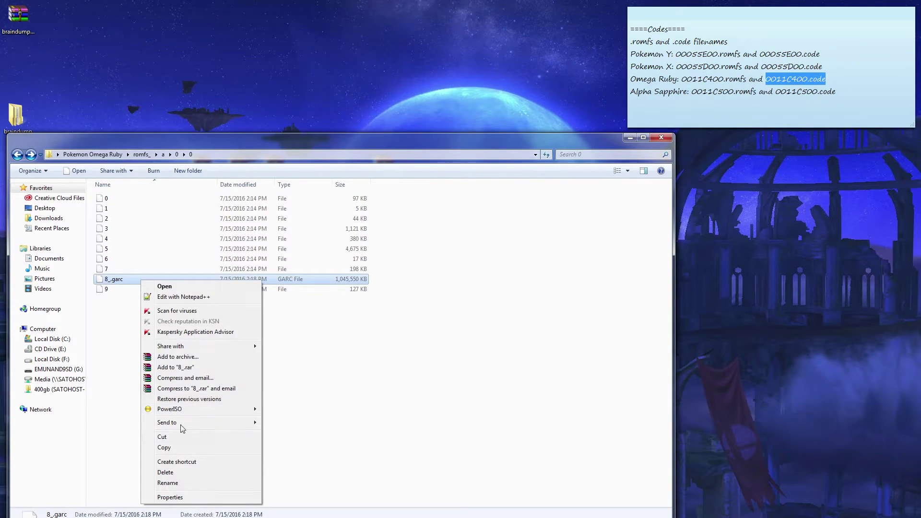
{"action": "left_click", "coordinate": [168, 482]}
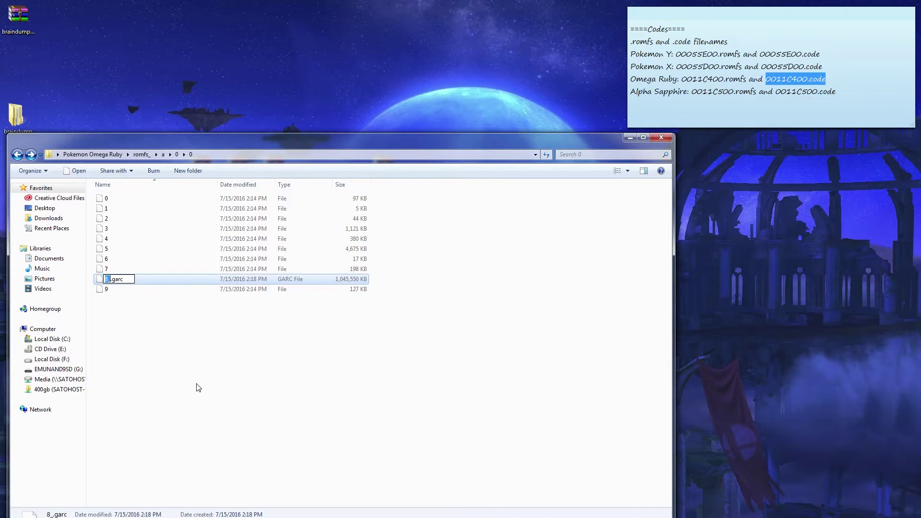
{"action": "type", "text": "8"}
{"action": "key", "text": "Return"}
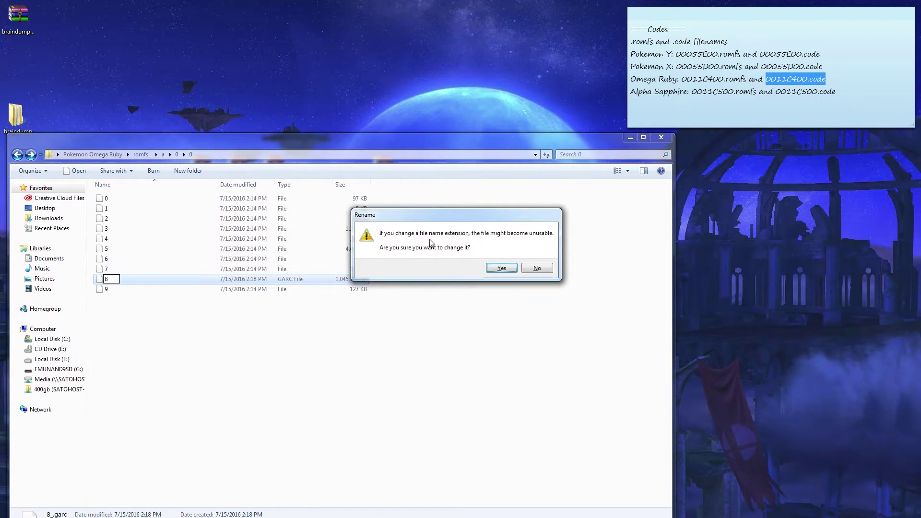
{"action": "left_click", "coordinate": [500, 269]}
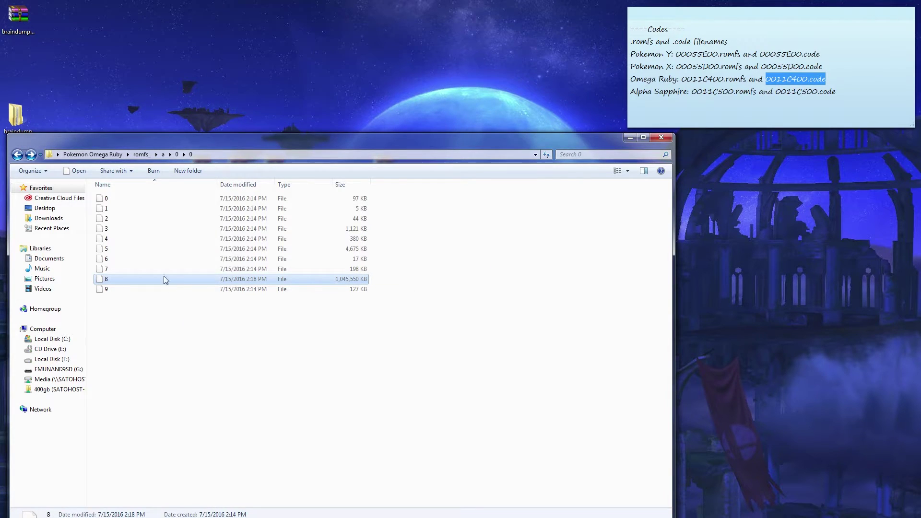
- Go up to the Pokemon Omega Ruby folder, rename its romfs_ folder to romfs, and move the window down to uncover the desktop
{"action": "left_click_drag", "start_coordinate": [58, 140], "coordinate": [178, 59]}
{"action": "key", "text": "BackSpace"}
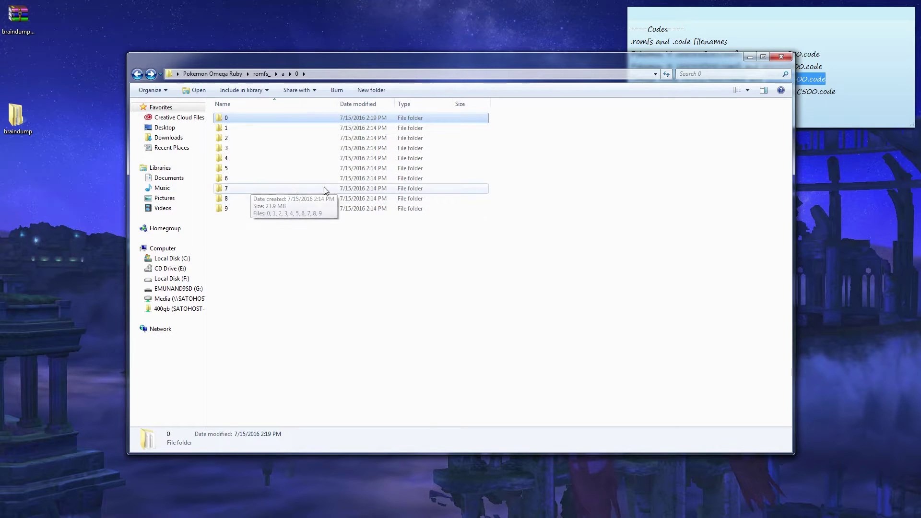
{"action": "key", "text": "BackSpace"}
{"action": "key", "text": "BackSpace"}
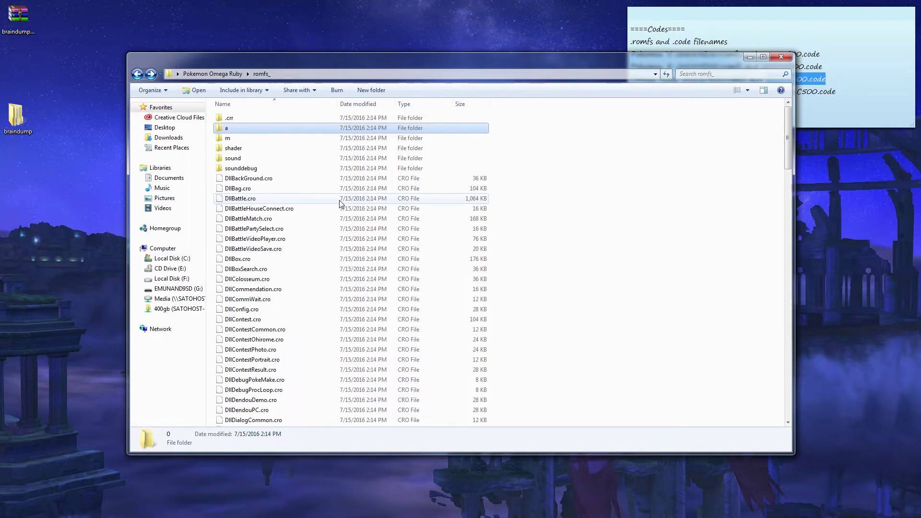
{"action": "key", "text": "BackSpace"}
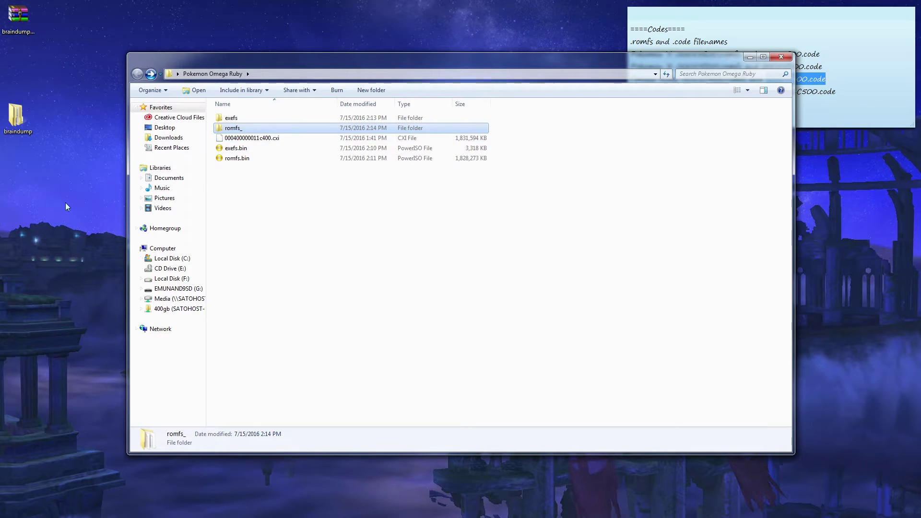
{"action": "right_click", "coordinate": [248, 126]}
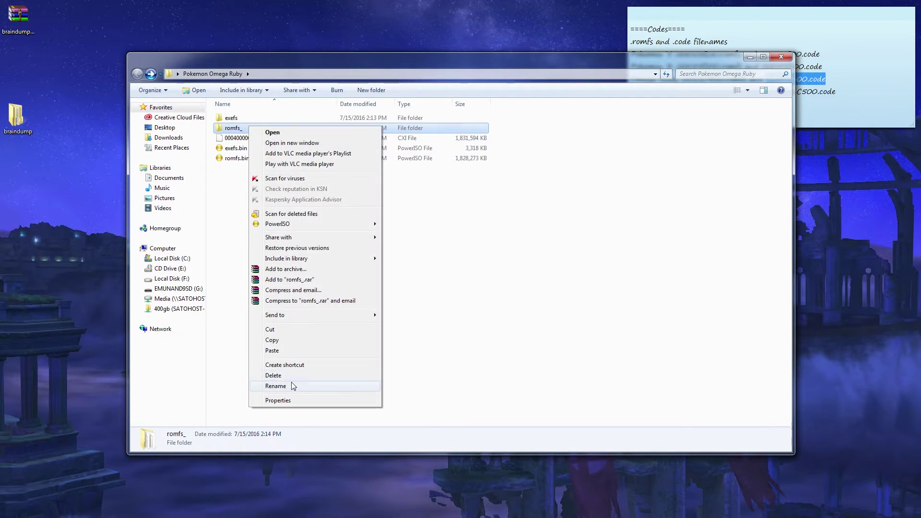
{"action": "left_click", "coordinate": [276, 386]}
{"action": "key", "text": "End"}
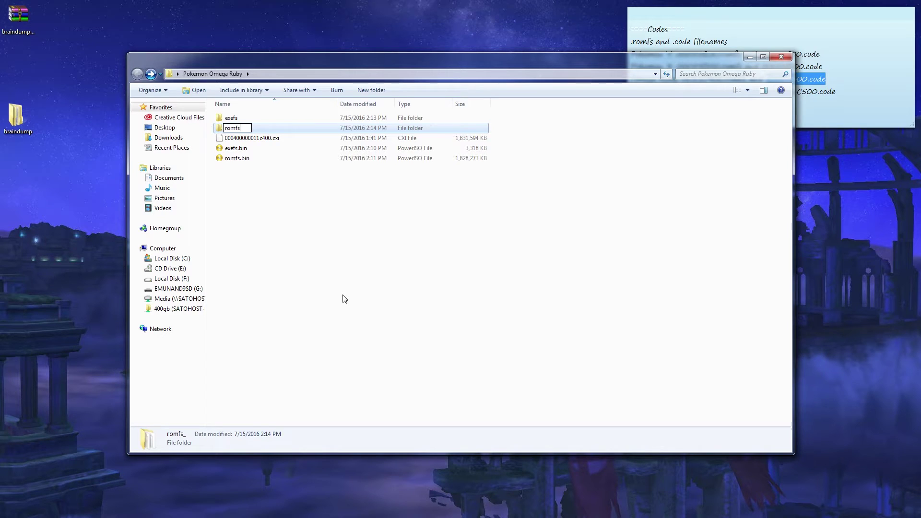
{"action": "key", "text": "Return"}
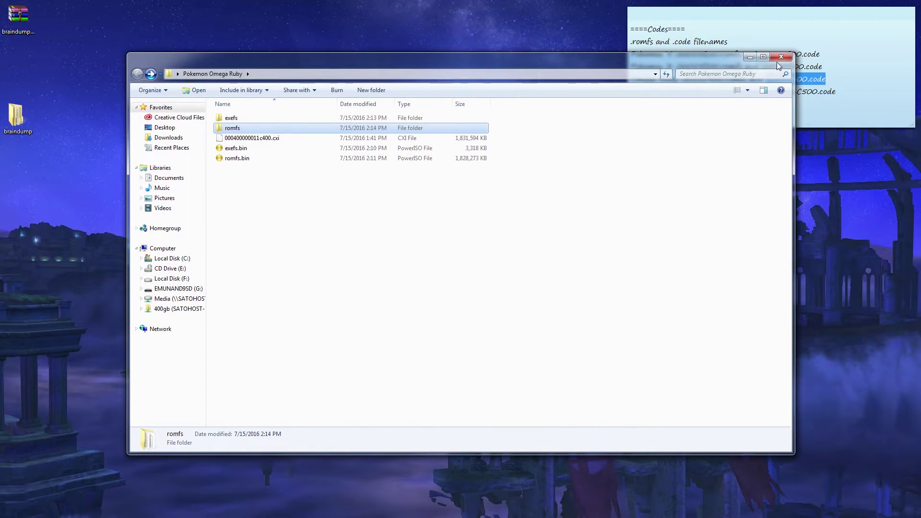
{"action": "left_click_drag", "start_coordinate": [698, 63], "coordinate": [639, 415]}
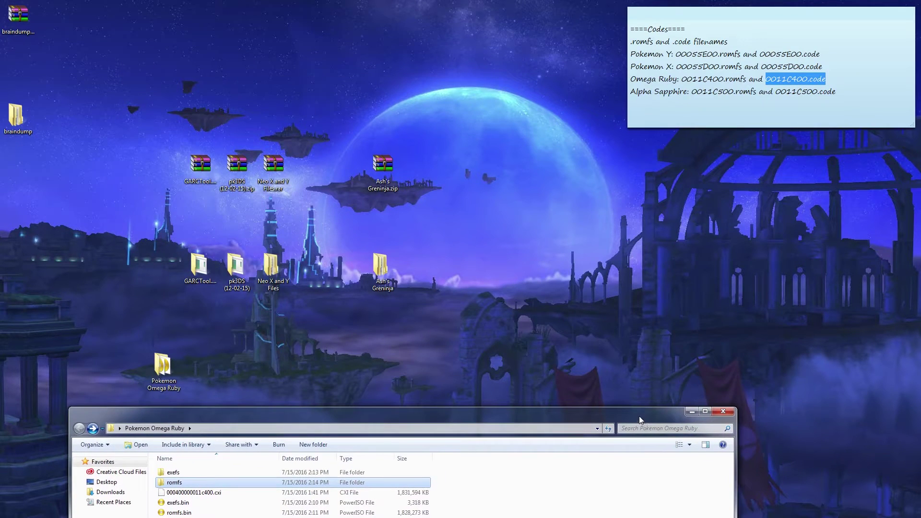
- Launch romfs builder.exe from the Pack Hack folder of Neo X and Y Files, keeping only the Pokemon Omega Ruby folder window open
{"action": "double_click", "coordinate": [269, 272]}
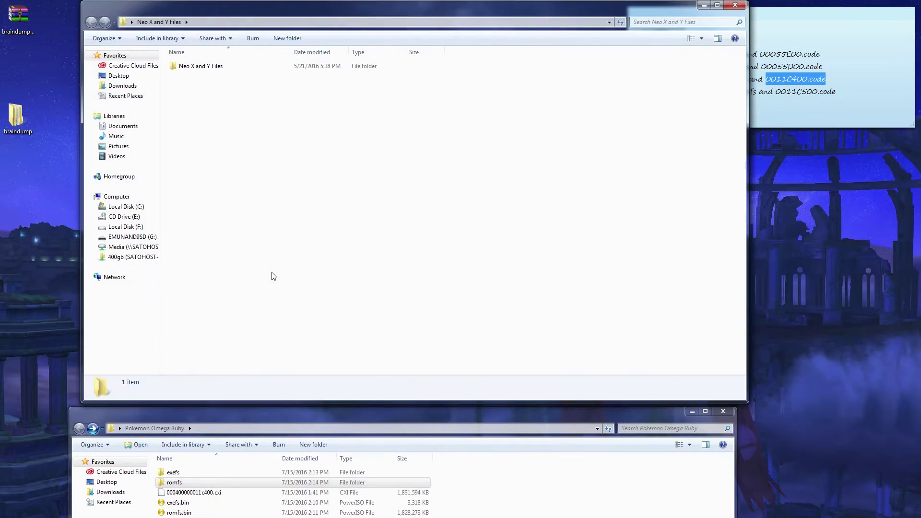
{"action": "double_click", "coordinate": [219, 66]}
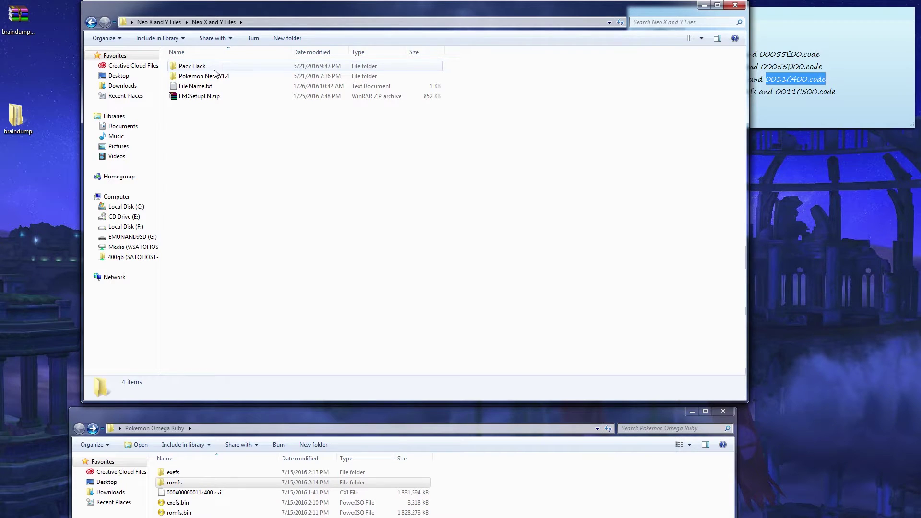
{"action": "double_click", "coordinate": [212, 67]}
{"action": "scroll", "coordinate": [235, 269], "scroll_direction": "down", "scroll_amount": 5}
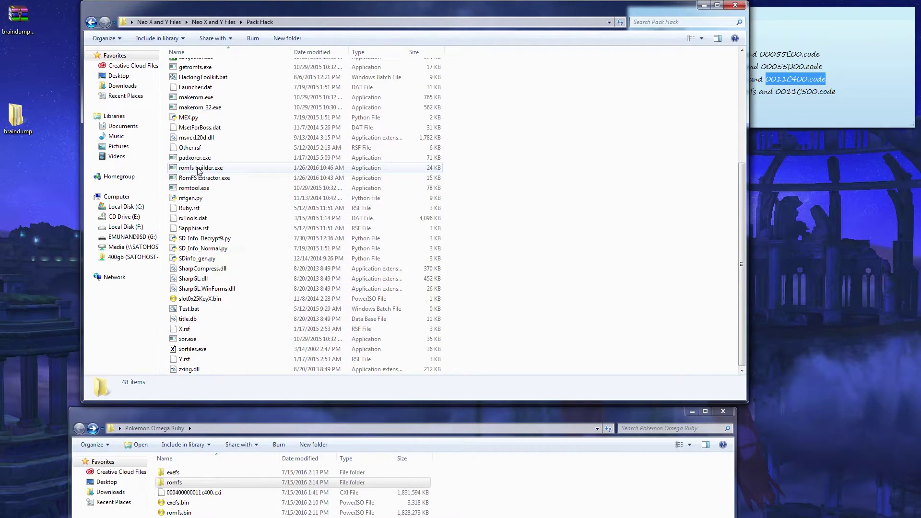
{"action": "scroll", "coordinate": [198, 171], "scroll_direction": "up", "scroll_amount": 6}
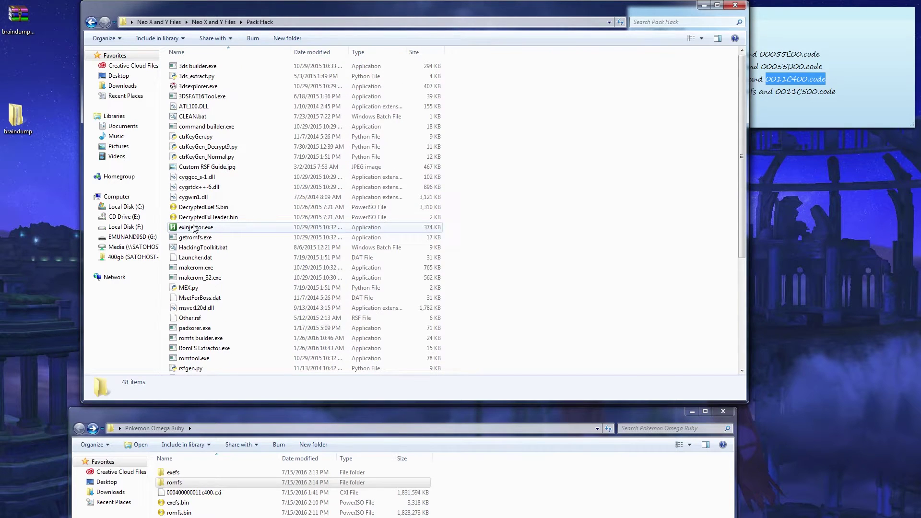
{"action": "scroll", "coordinate": [195, 229], "scroll_direction": "down", "scroll_amount": 2}
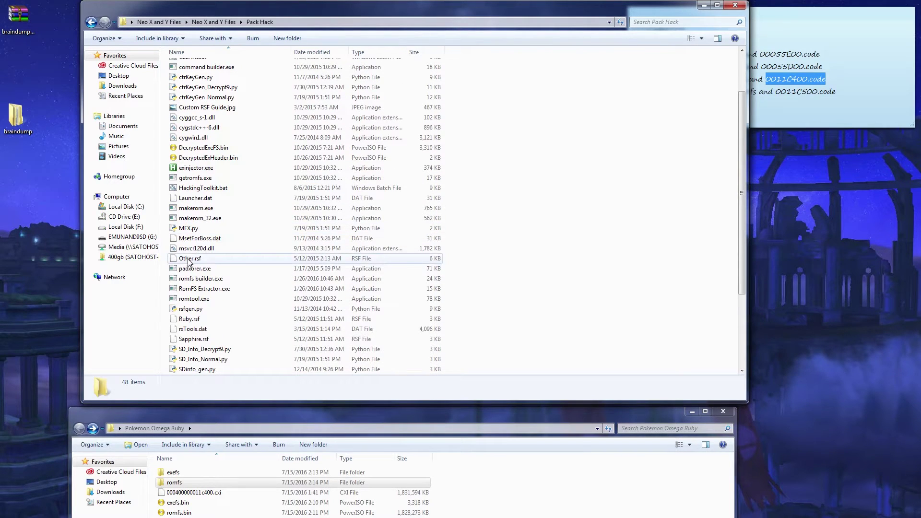
{"action": "left_click", "coordinate": [199, 281]}
{"action": "left_click", "coordinate": [487, 272]}
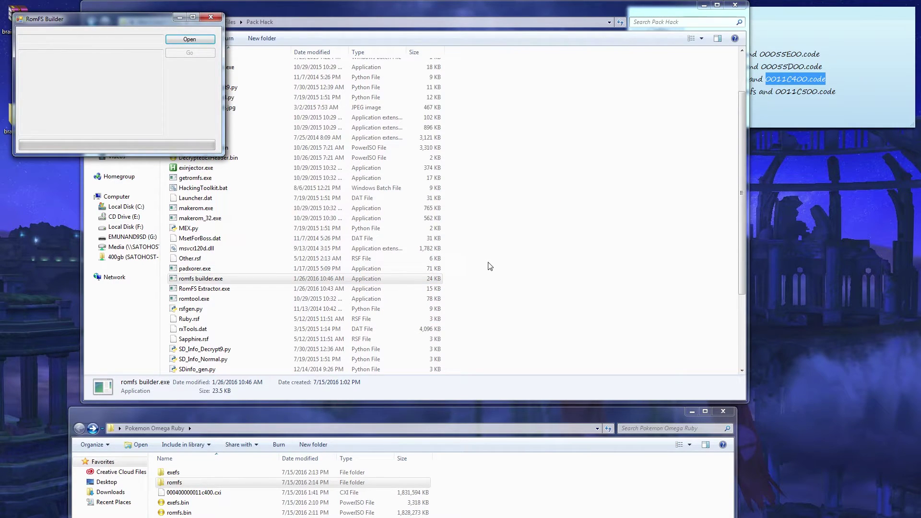
{"action": "left_click", "coordinate": [735, 5]}
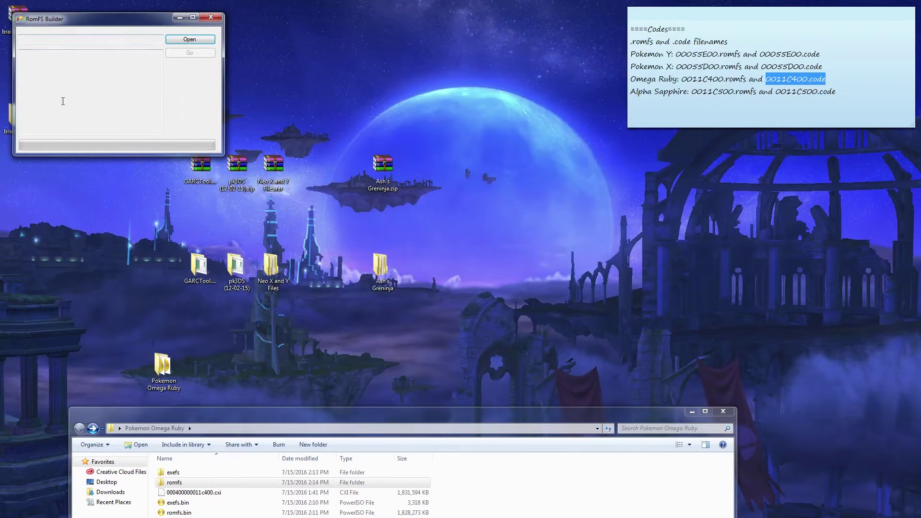
{"action": "left_click_drag", "start_coordinate": [297, 411], "coordinate": [339, 204]}
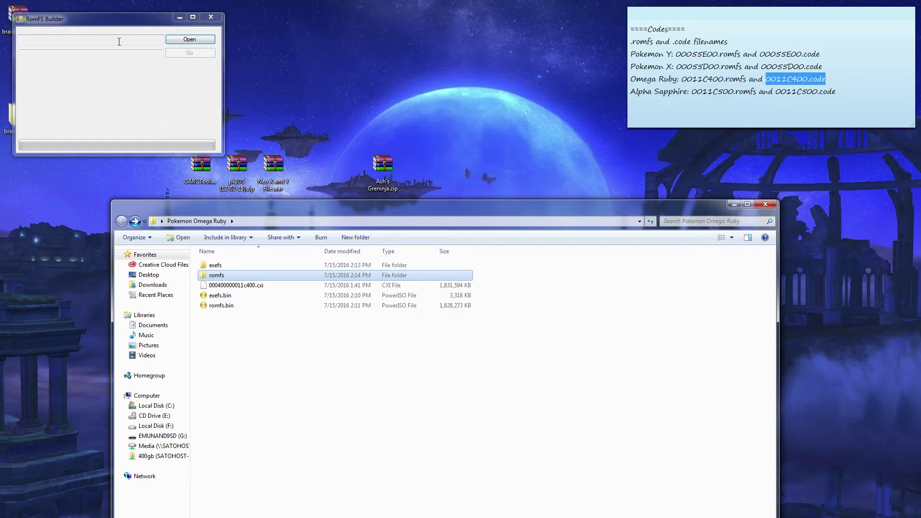
- Select the romfs folder inside Pokemon Omega Ruby as the RomFS Builder source and start the build
{"action": "left_click", "coordinate": [188, 40]}
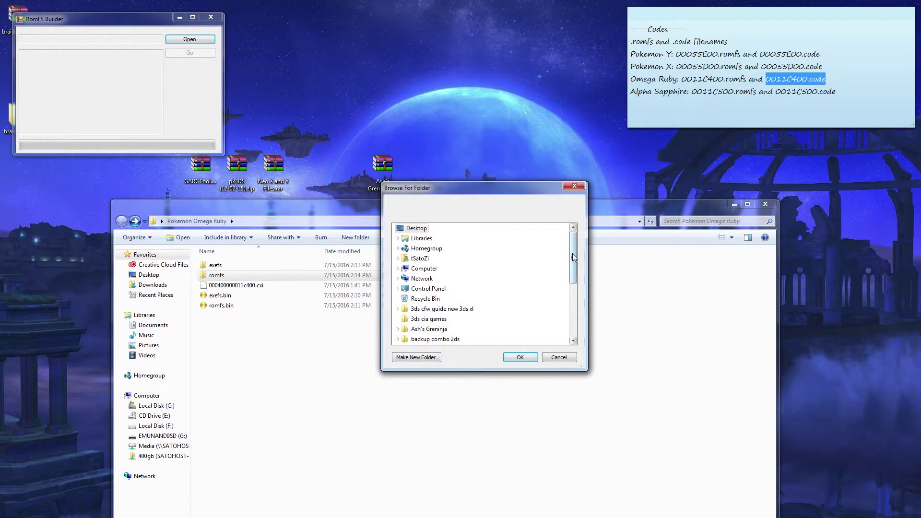
{"action": "left_click_drag", "start_coordinate": [572, 253], "coordinate": [574, 298]}
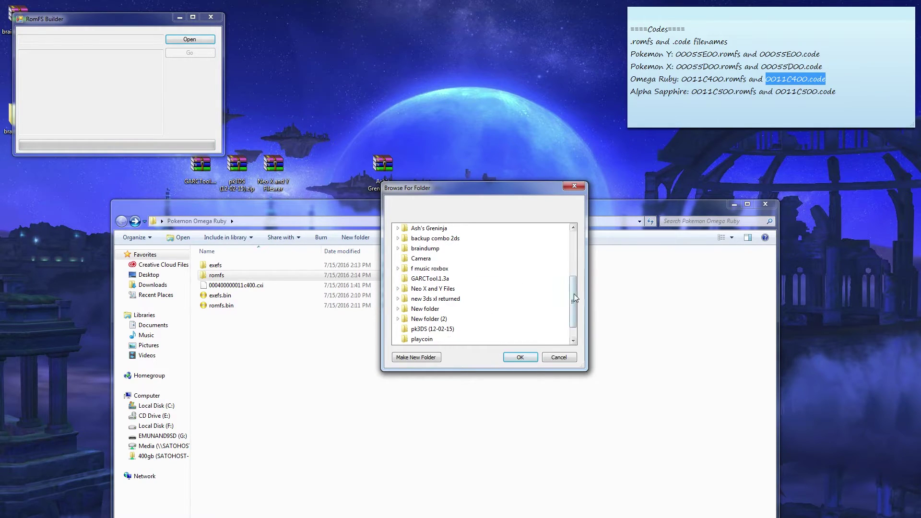
{"action": "scroll", "coordinate": [575, 299], "scroll_direction": "up", "scroll_amount": 1}
{"action": "scroll", "coordinate": [575, 302], "scroll_direction": "down", "scroll_amount": 2}
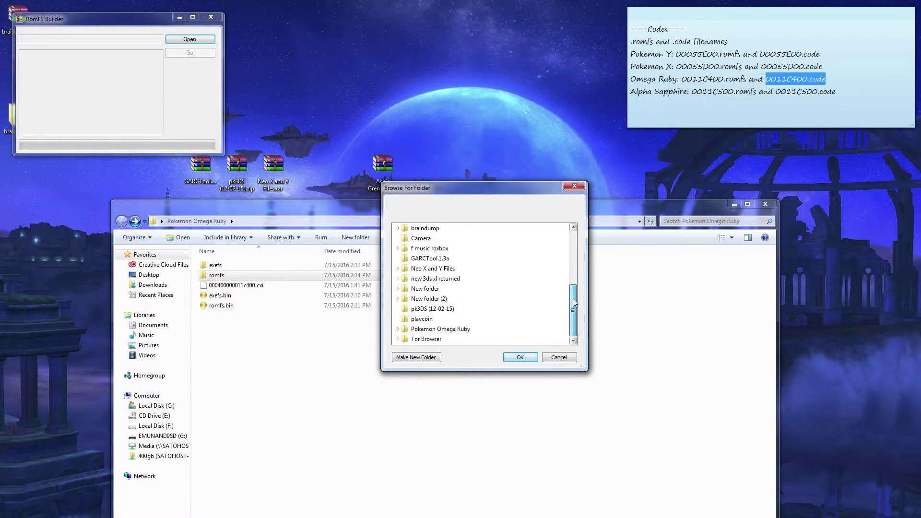
{"action": "left_click", "coordinate": [397, 328]}
{"action": "double_click", "coordinate": [421, 339]}
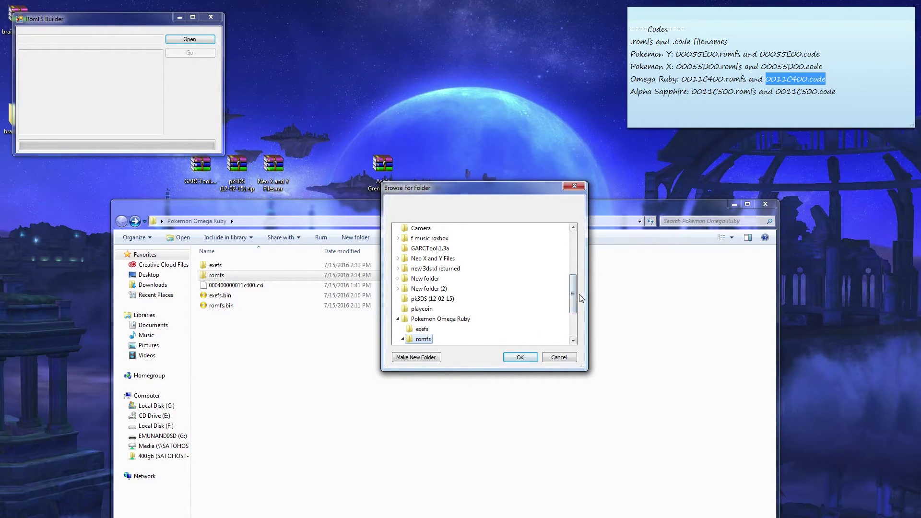
{"action": "left_click_drag", "start_coordinate": [573, 294], "coordinate": [573, 317]}
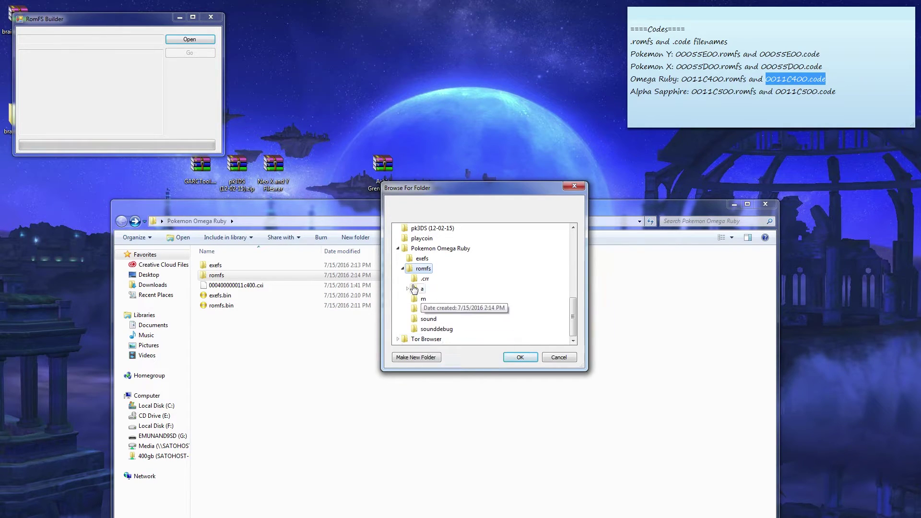
{"action": "left_click", "coordinate": [403, 269]}
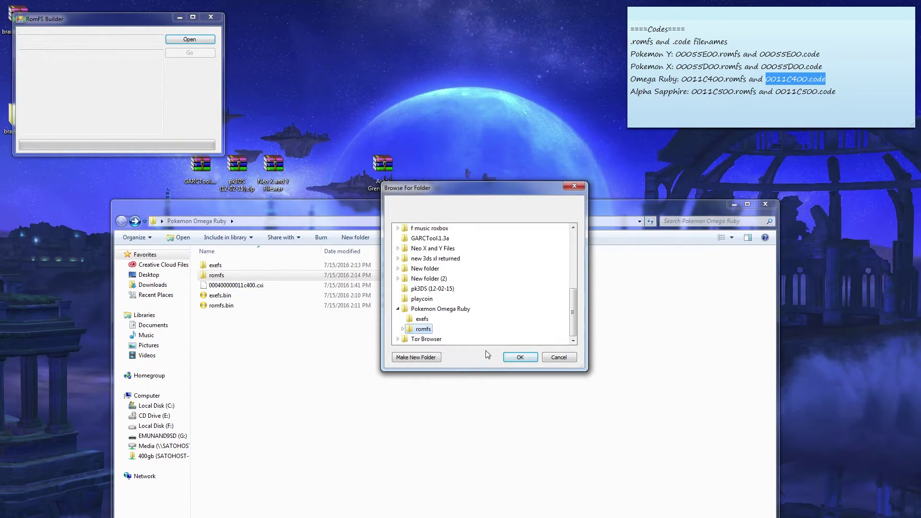
{"action": "left_click", "coordinate": [511, 357]}
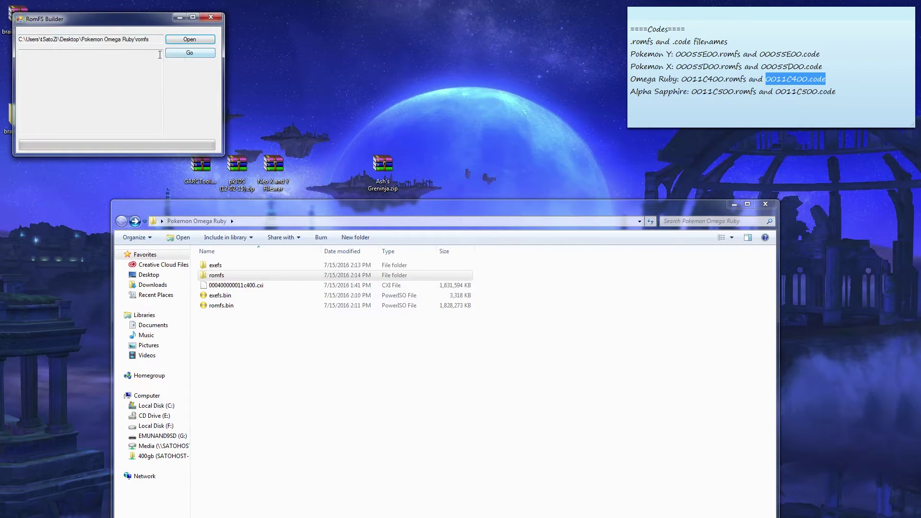
{"action": "left_click", "coordinate": [194, 53]}
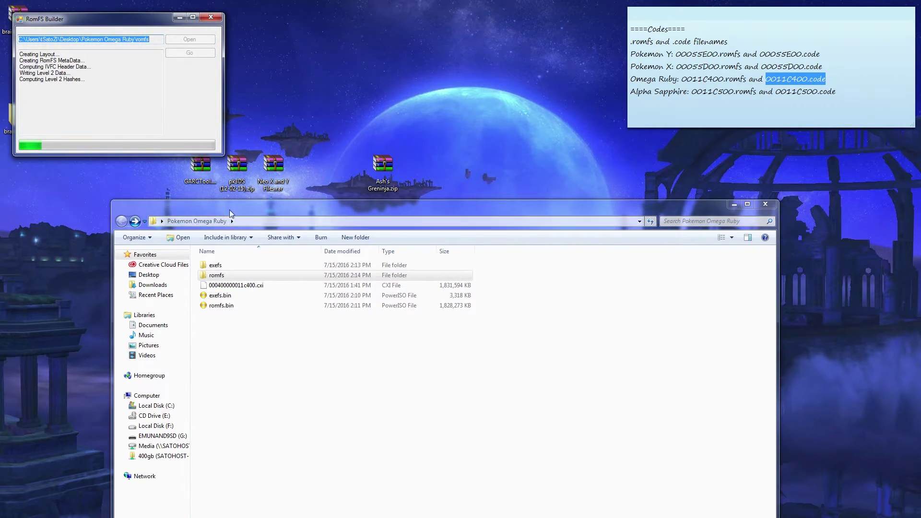
- Set the save location for the built RomFS to the Pokemon Omega Ruby folder on the desktop
{"action": "left_click", "coordinate": [732, 67]}
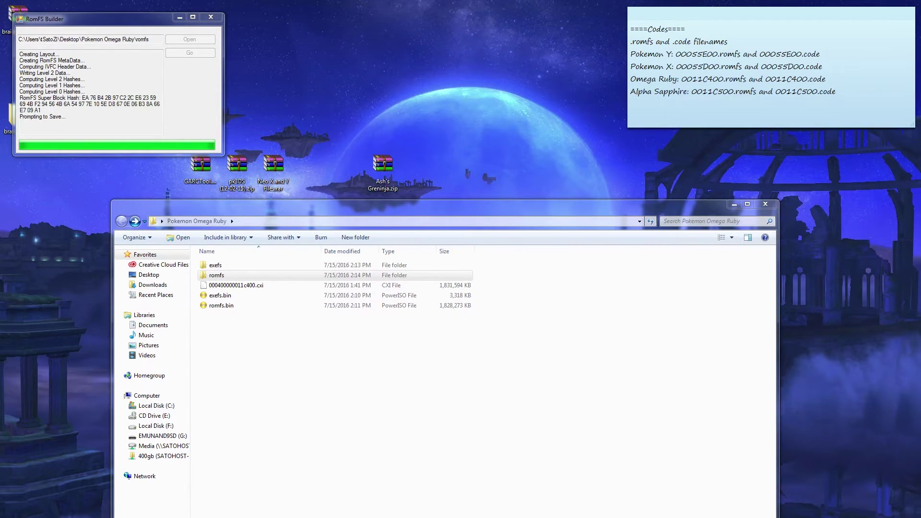
{"action": "left_click_drag", "start_coordinate": [360, 57], "coordinate": [506, 33]}
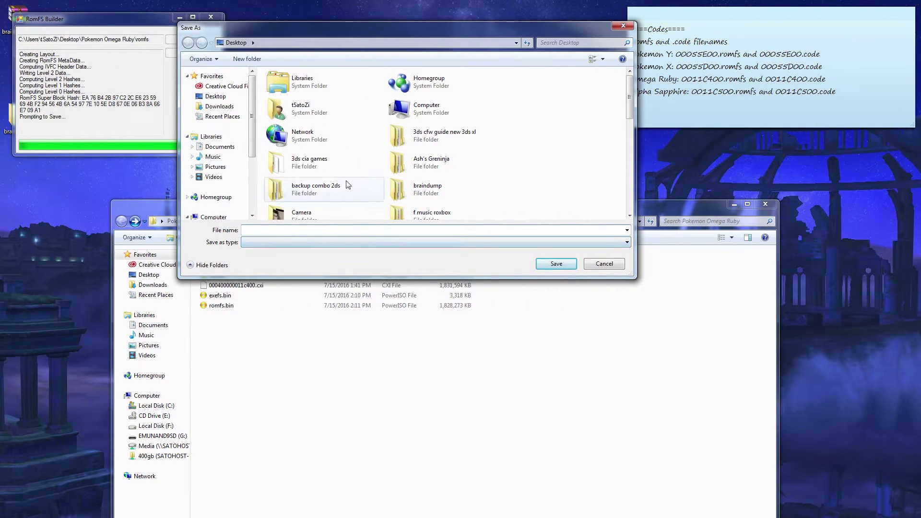
{"action": "left_click_drag", "start_coordinate": [629, 103], "coordinate": [625, 159]}
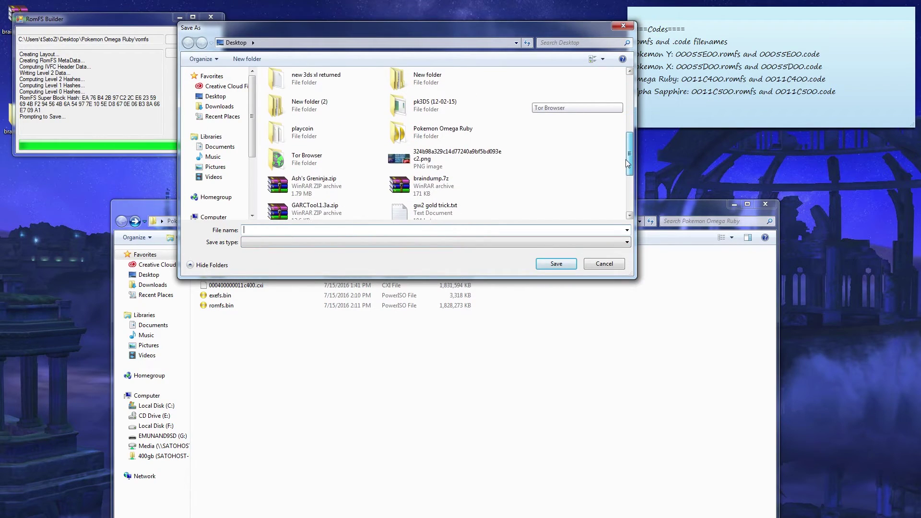
{"action": "double_click", "coordinate": [442, 131]}
- Save the built file as 0011C400.romfs, following the Omega Ruby name in the note, and close RomFS Builder
{"action": "left_click", "coordinate": [728, 67]}
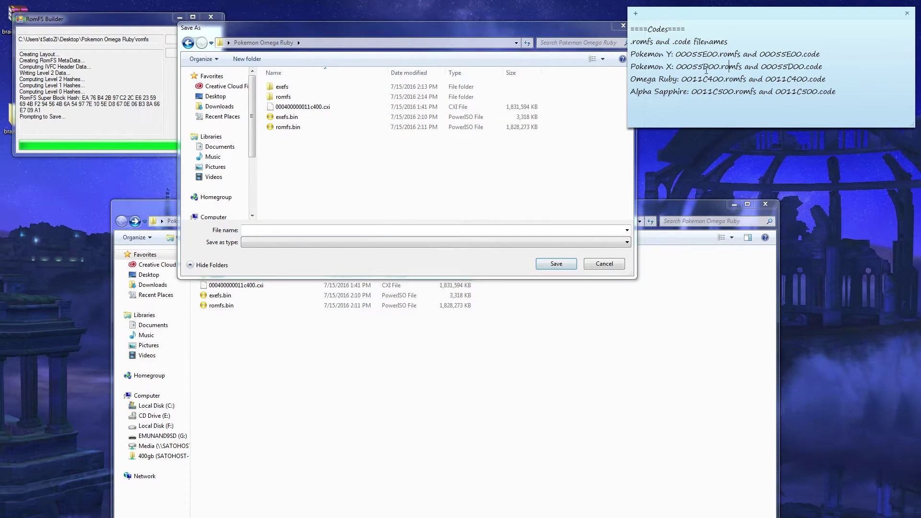
{"action": "left_click_drag", "start_coordinate": [683, 79], "coordinate": [728, 79]}
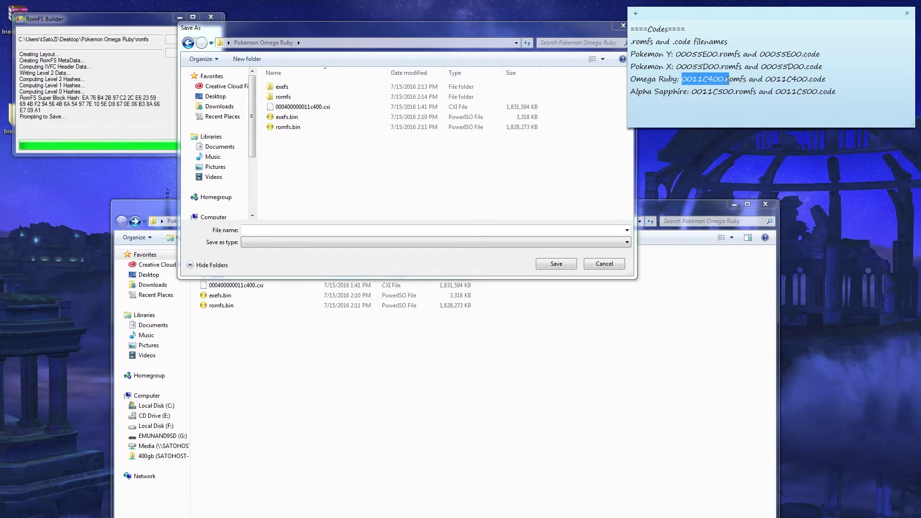
{"action": "left_click", "coordinate": [565, 244]}
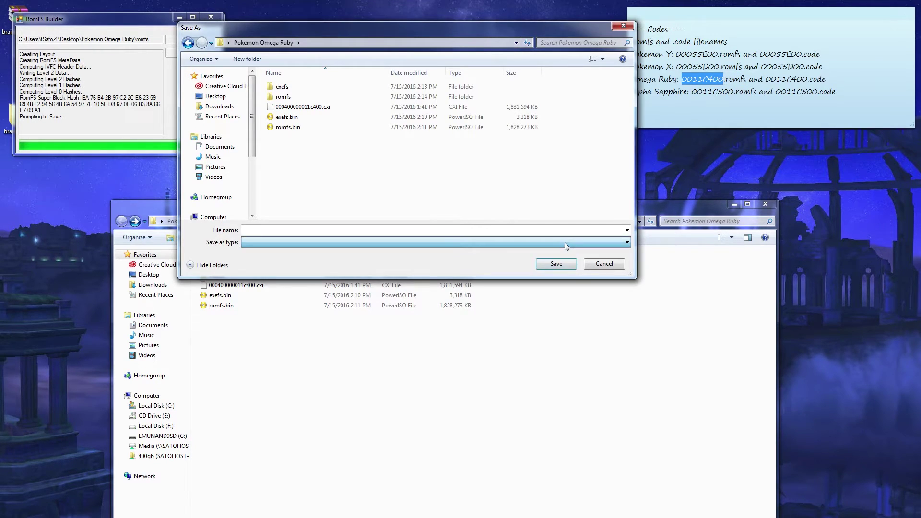
{"action": "left_click", "coordinate": [561, 229]}
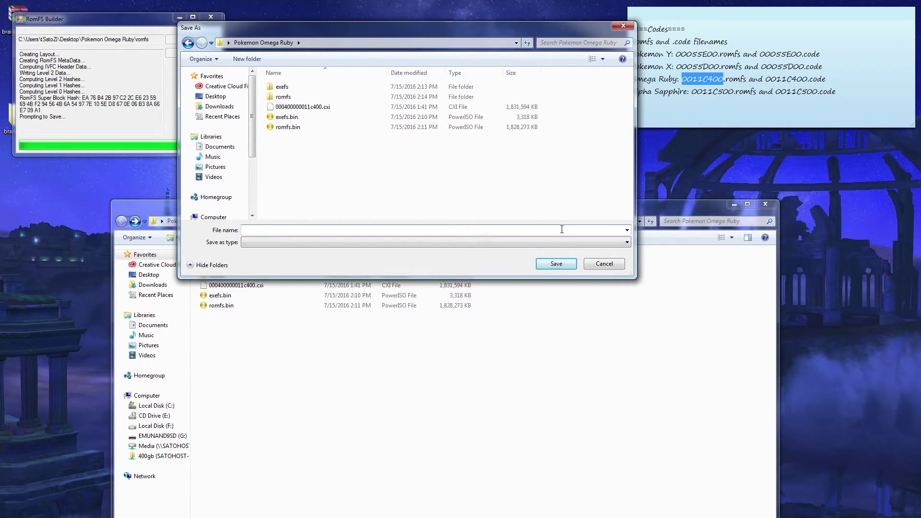
{"action": "left_click", "coordinate": [688, 75]}
{"action": "left_click_drag", "start_coordinate": [682, 79], "coordinate": [744, 79]}
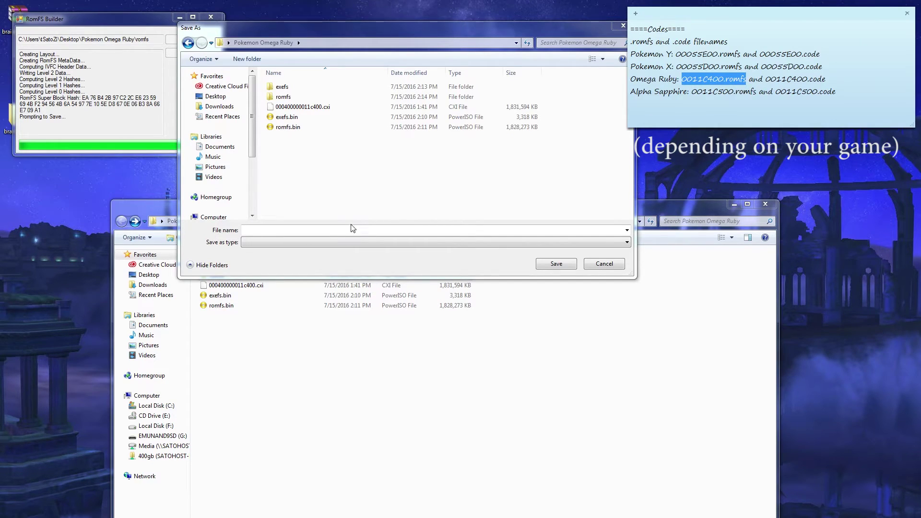
{"action": "left_click", "coordinate": [334, 231]}
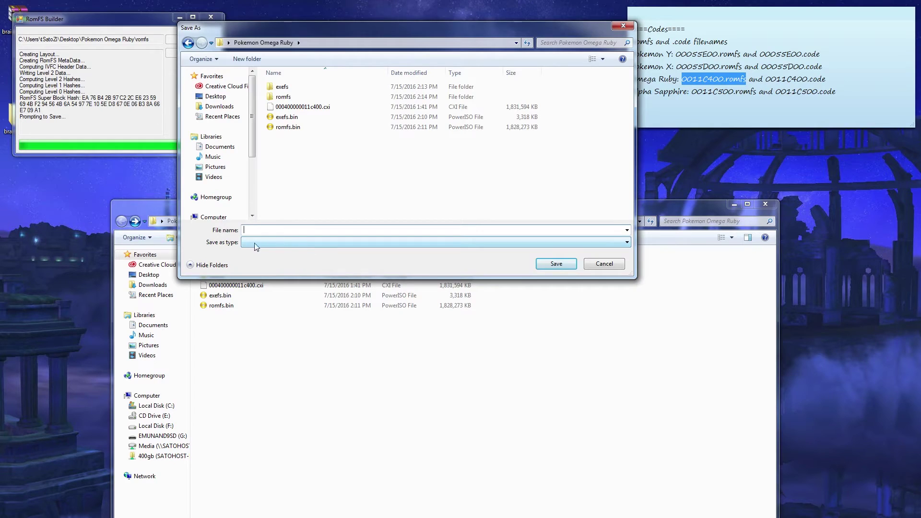
{"action": "type", "text": "0011C400.romfs"}
{"action": "left_click", "coordinate": [556, 264]}
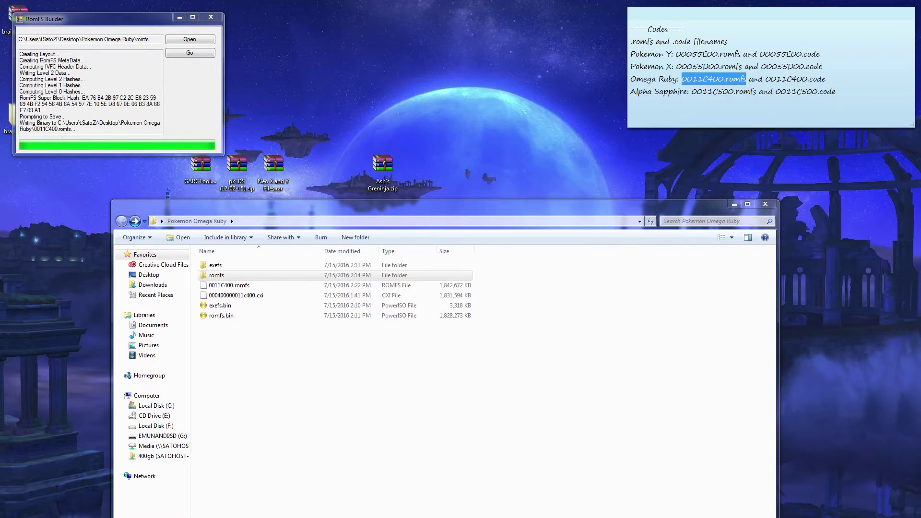
{"action": "left_click", "coordinate": [429, 141]}
{"action": "left_click", "coordinate": [214, 18]}
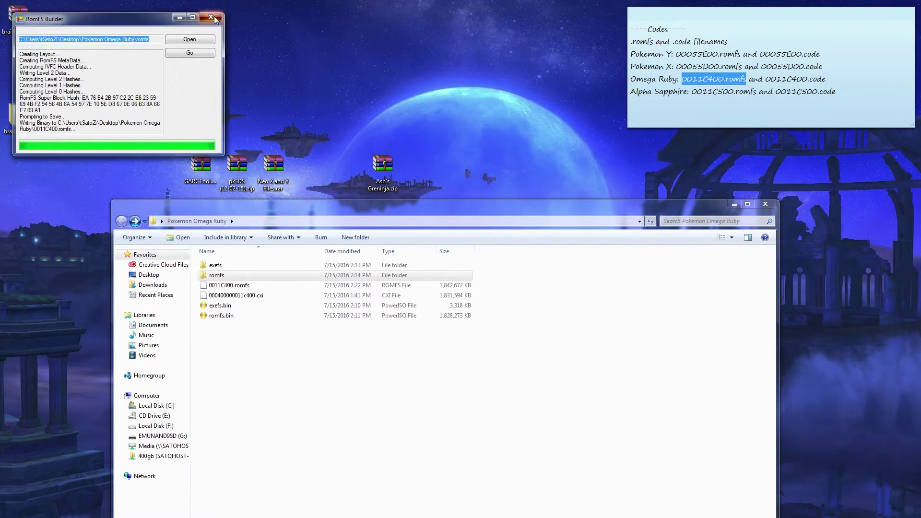
- Move 0011C400.code from the exefs folder up into the Pokemon Omega Ruby folder, beside 0011C400.romfs
{"action": "left_click_drag", "start_coordinate": [251, 206], "coordinate": [223, 71]}
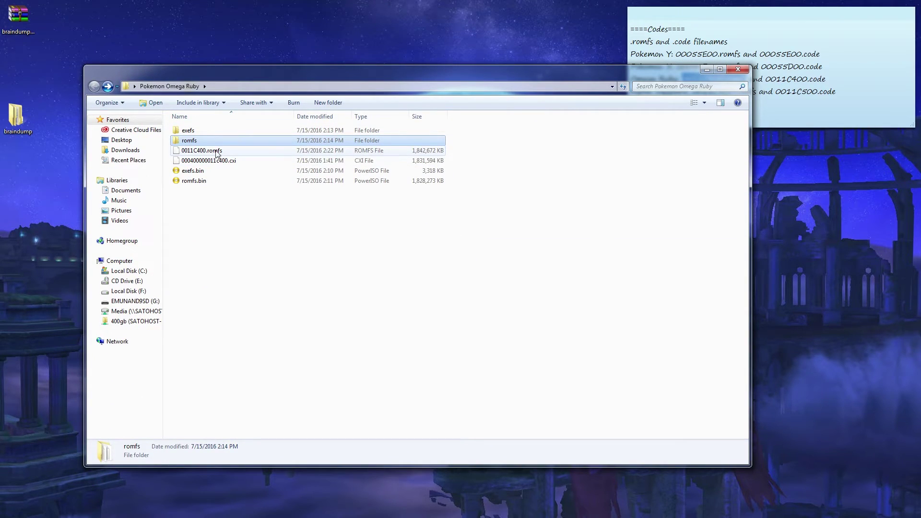
{"action": "left_click", "coordinate": [202, 151]}
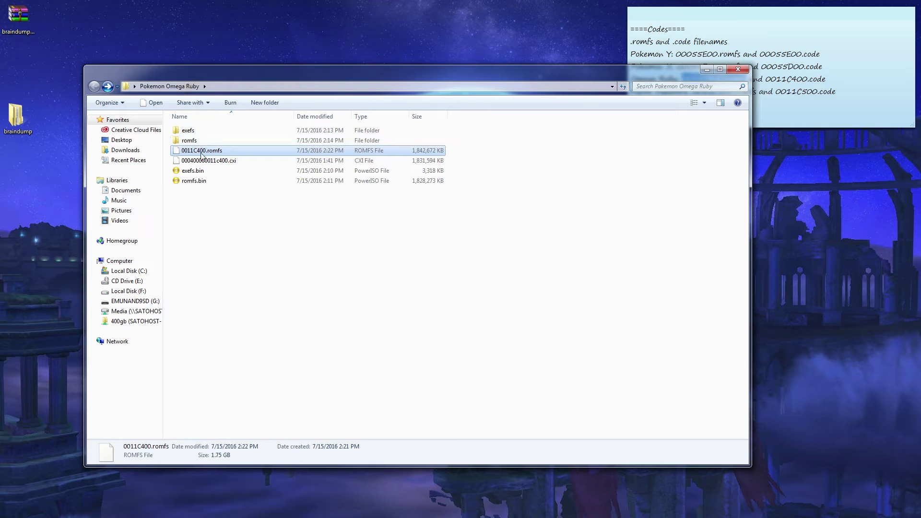
{"action": "double_click", "coordinate": [202, 131]}
{"action": "left_click", "coordinate": [202, 132]}
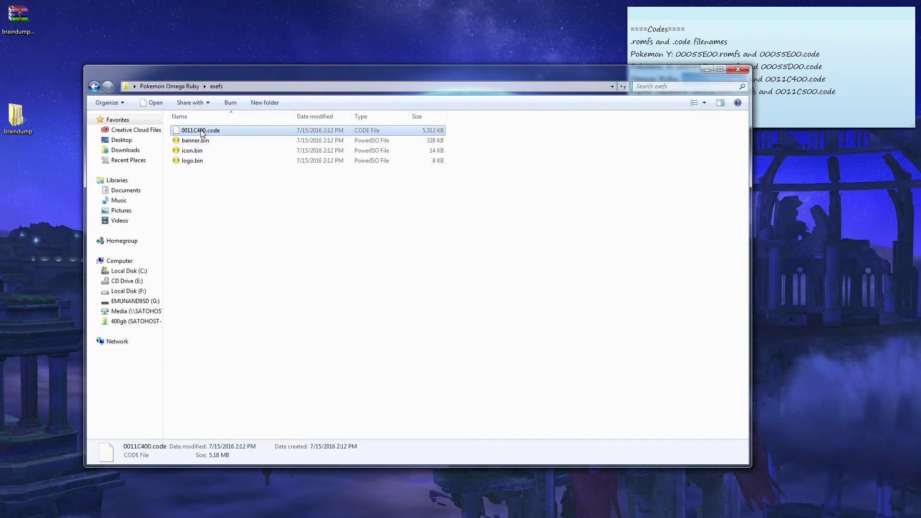
{"action": "key", "text": "ctrl+x"}
{"action": "key", "text": "BackSpace"}
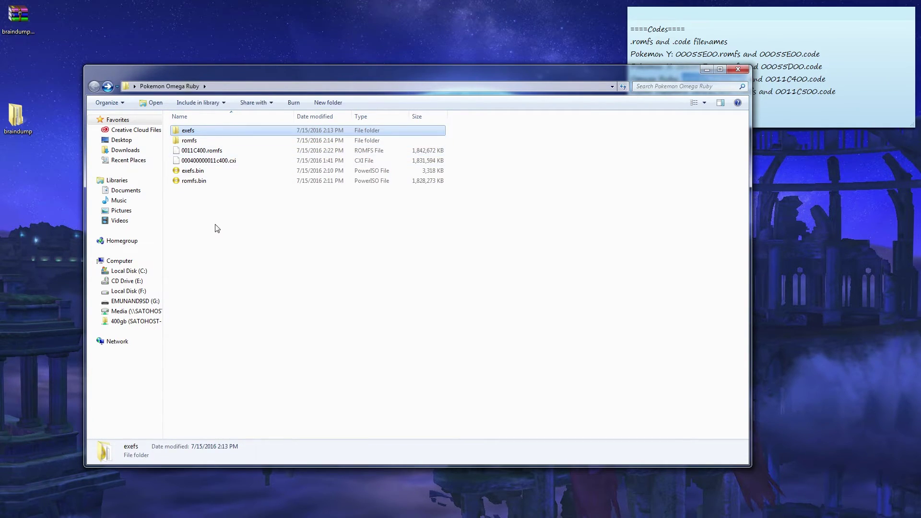
{"action": "key", "text": "ctrl+v"}
- Copy 0011C400.code and 0011C400.romfs, and permanently delete the existing hans folder from the EMUNAND9SD (G:) card
{"action": "left_click", "coordinate": [231, 160], "text": "shift"}
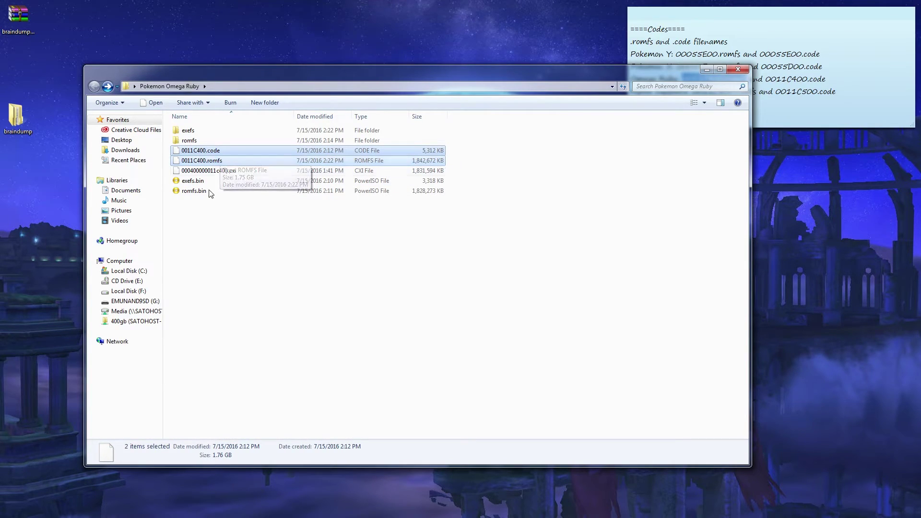
{"action": "left_click", "coordinate": [135, 301]}
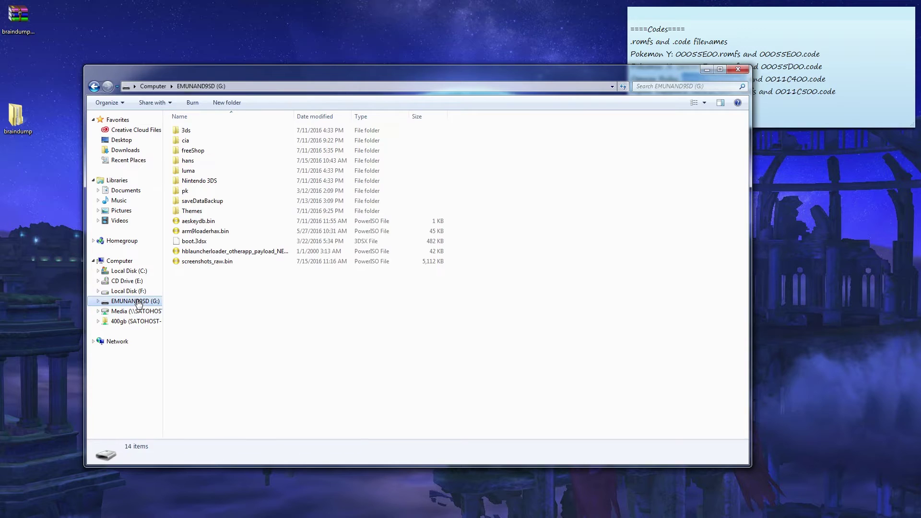
{"action": "double_click", "coordinate": [188, 161]}
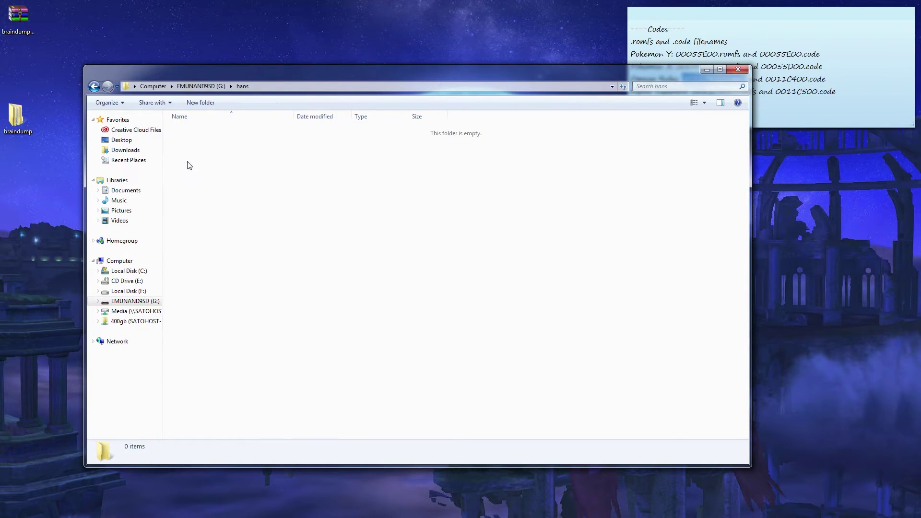
{"action": "key", "text": "BackSpace"}
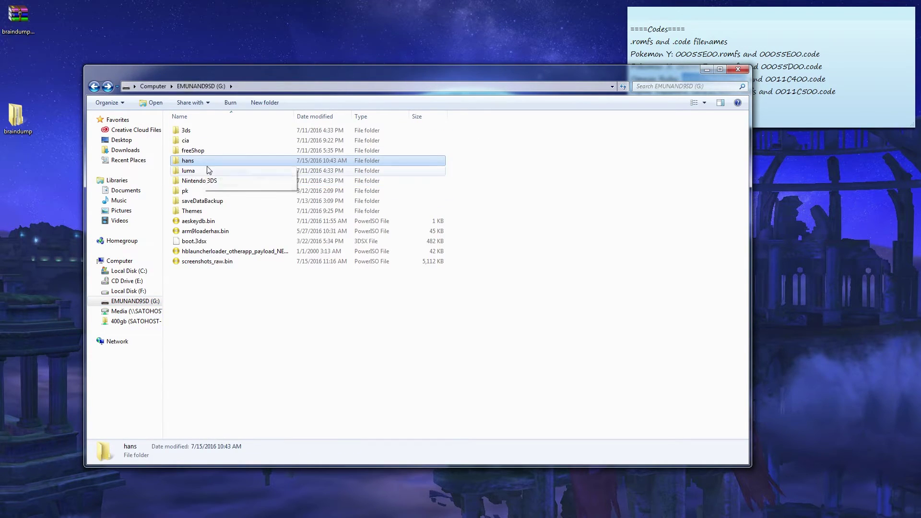
{"action": "key", "text": "Delete"}
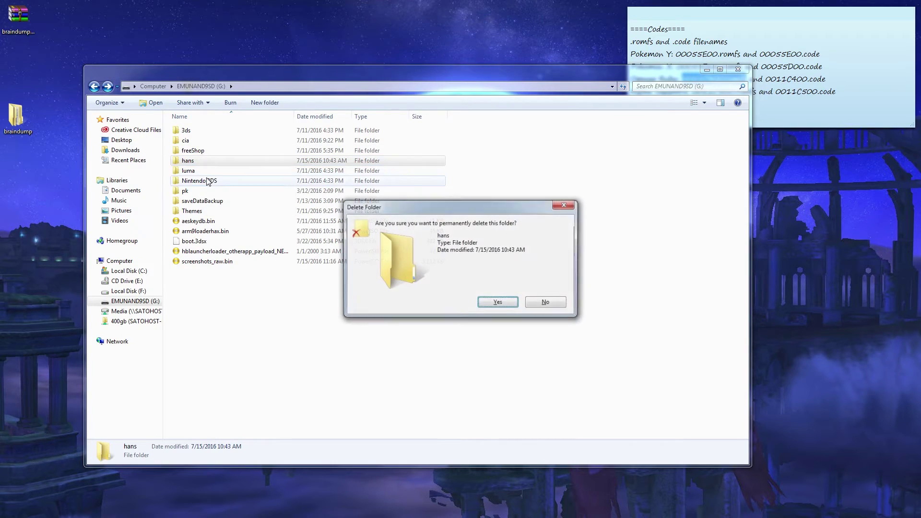
{"action": "key", "text": "Return"}
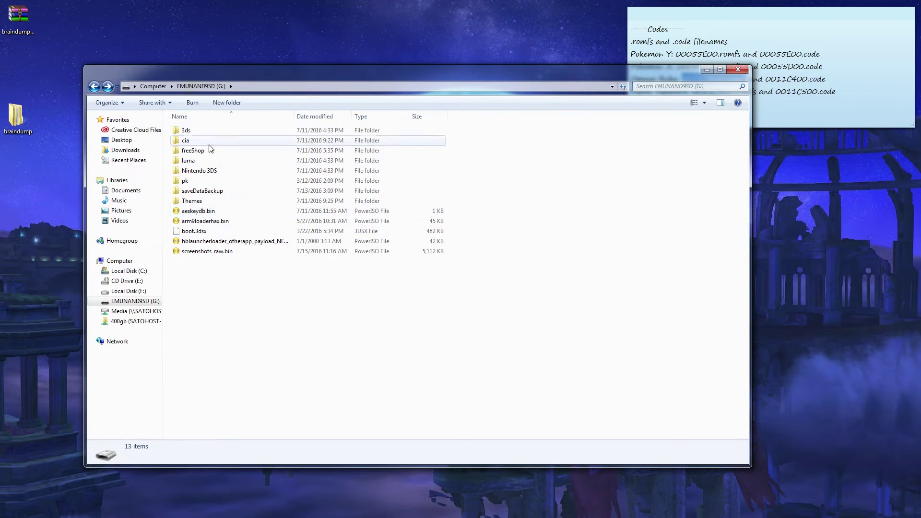
- Create a new folder named hans in the root of the EMUNAND9SD (G:) card
{"action": "right_click", "coordinate": [221, 311]}
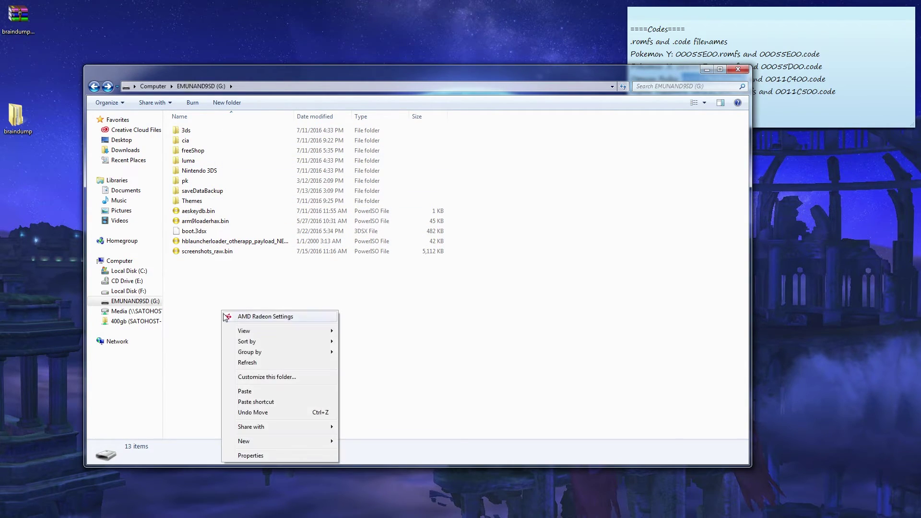
{"action": "mouse_move", "coordinate": [266, 438]}
{"action": "left_click", "coordinate": [358, 355]}
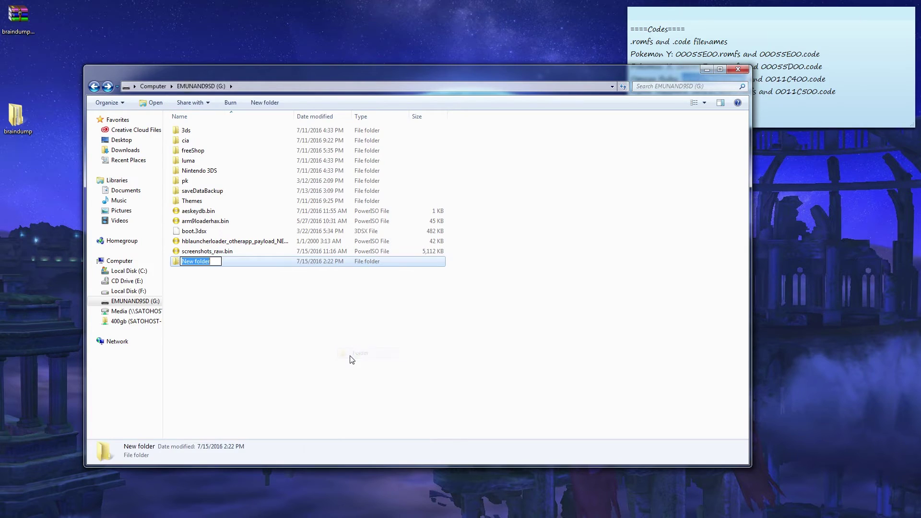
{"action": "type", "text": "hans"}
{"action": "key", "text": "Return"}
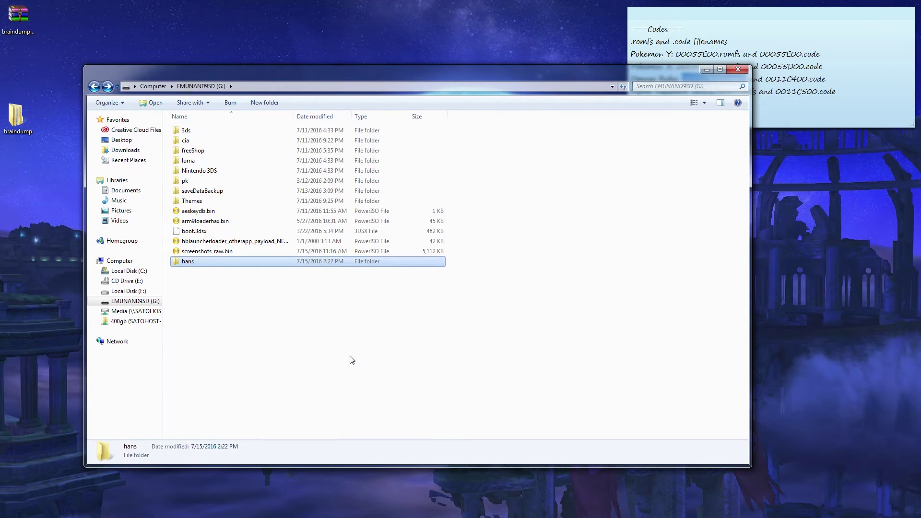
- Paste the copied 0011C400.code and 0011C400.romfs files into the new hans folder
{"action": "double_click", "coordinate": [212, 264]}
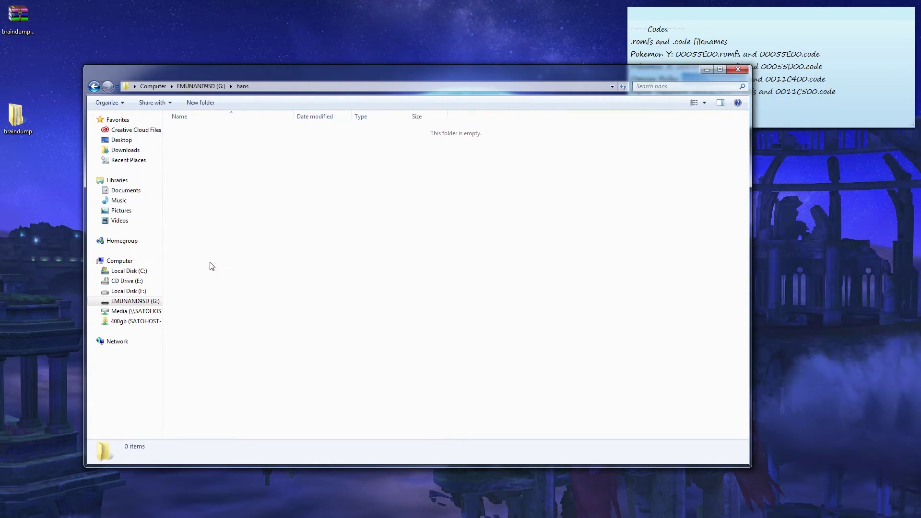
{"action": "right_click", "coordinate": [228, 189]}
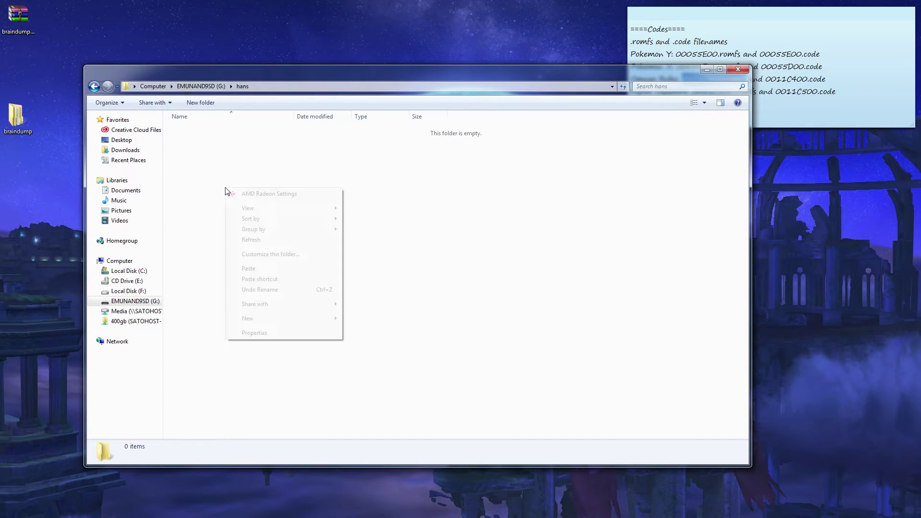
{"action": "left_click", "coordinate": [251, 270]}
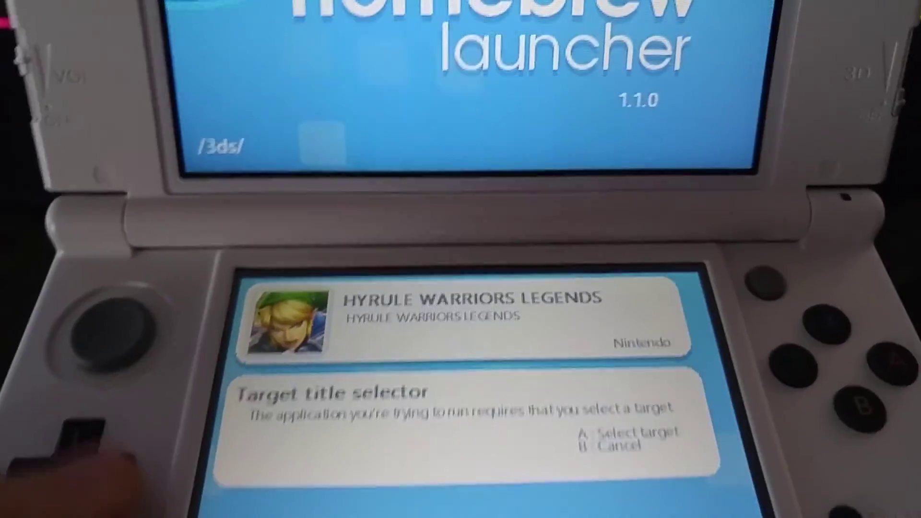
{"action": "key", "text": "Down"}
{"action": "key", "text": "Down"}
{"action": "key", "text": "Down"}
{"action": "key", "text": "Down"}
{"action": "key", "text": "Down"}
{"action": "key", "text": "Down"}
{"action": "key", "text": "Down"}
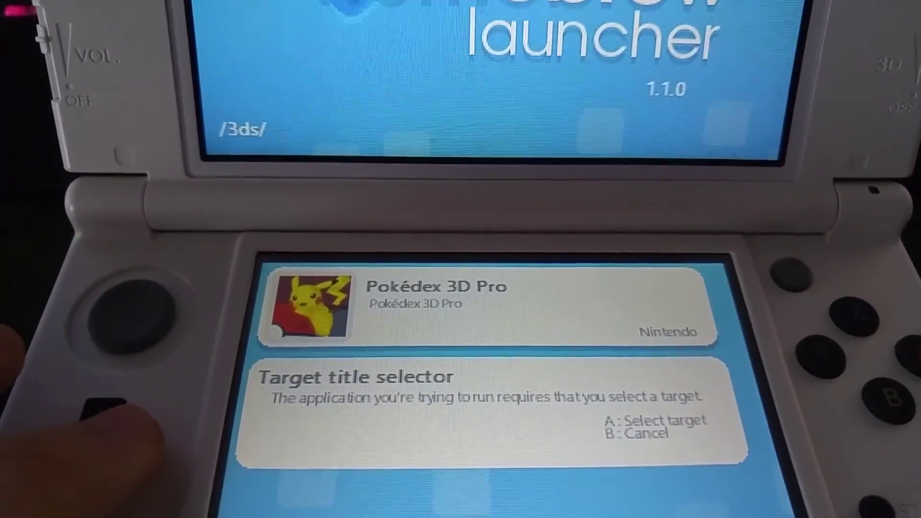
{"action": "key", "text": "Down"}
{"action": "key", "text": "Down"}
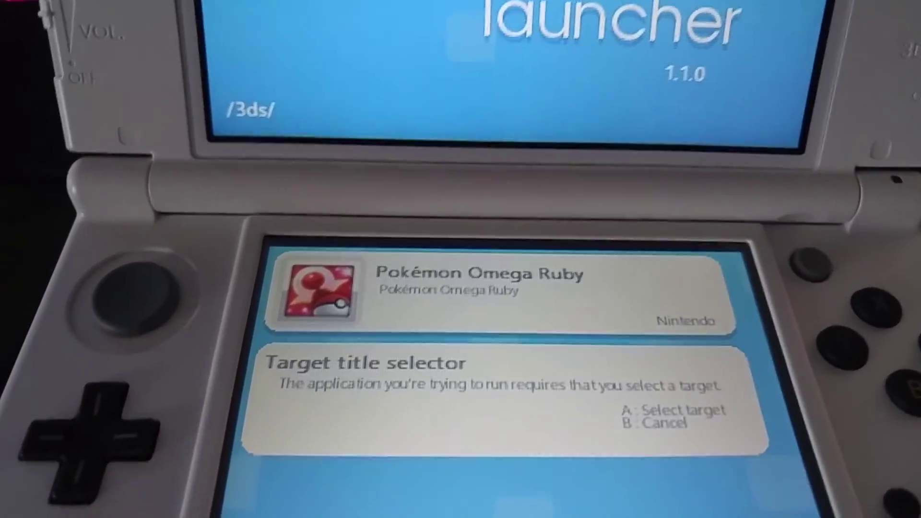